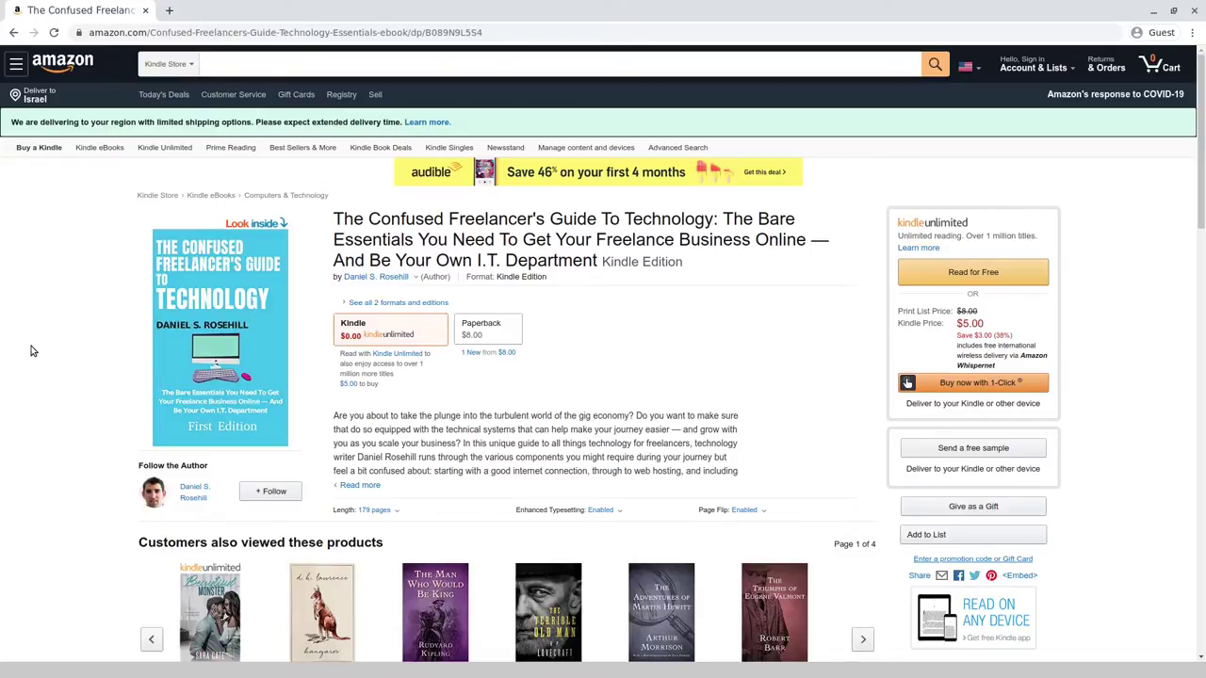
- Replace the Amazon address with mail.google.com and load Gmail
{"action": "left_click", "coordinate": [181, 35]}
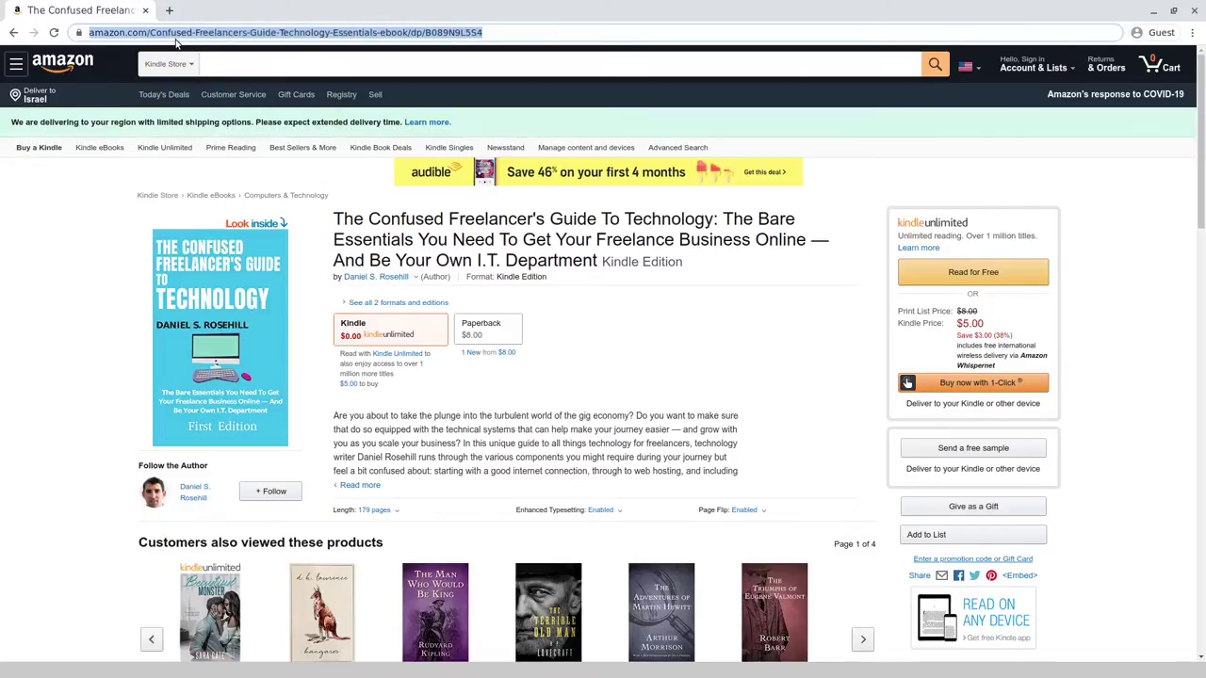
{"action": "type", "text": "mail.google.com"}
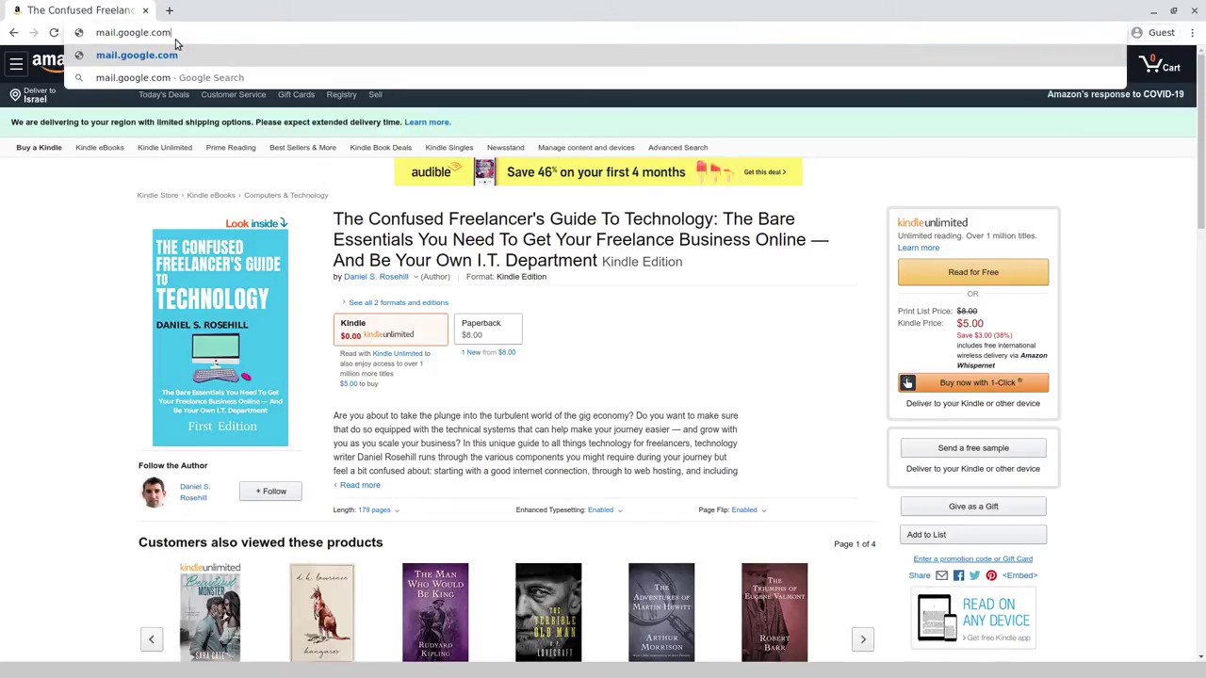
{"action": "key", "text": "Return"}
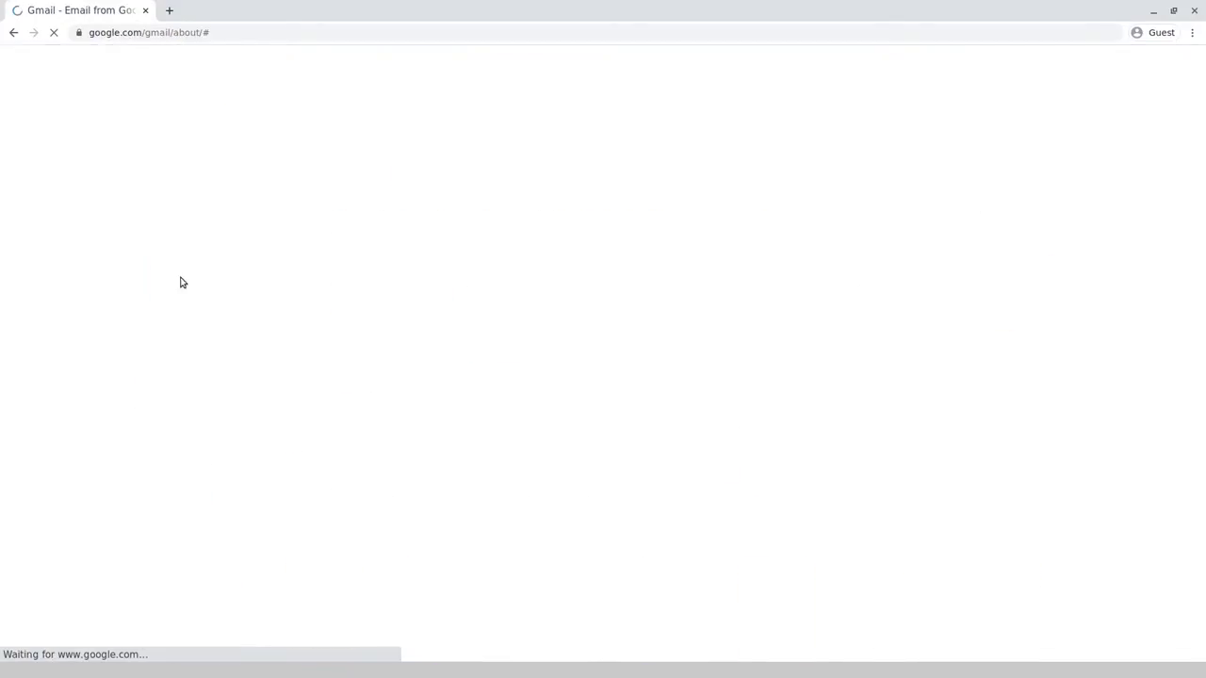
- Start signing in to Gmail and enter the account e-mail username
{"action": "left_click", "coordinate": [1023, 69]}
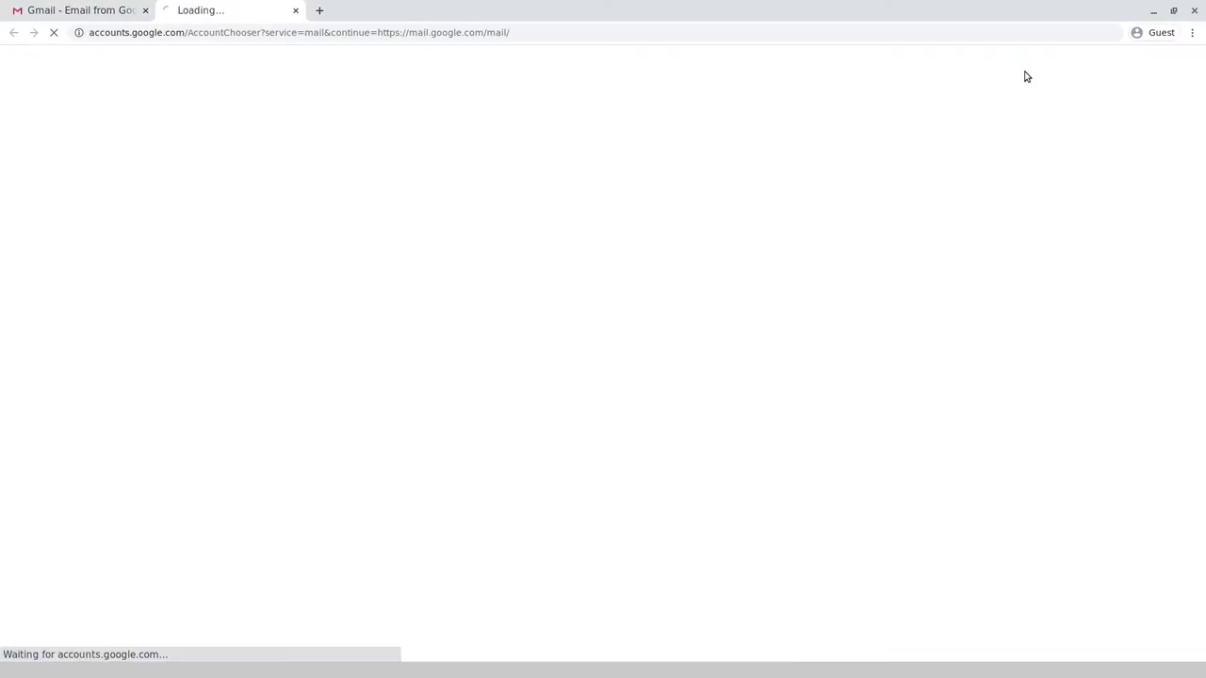
{"action": "left_click", "coordinate": [544, 340]}
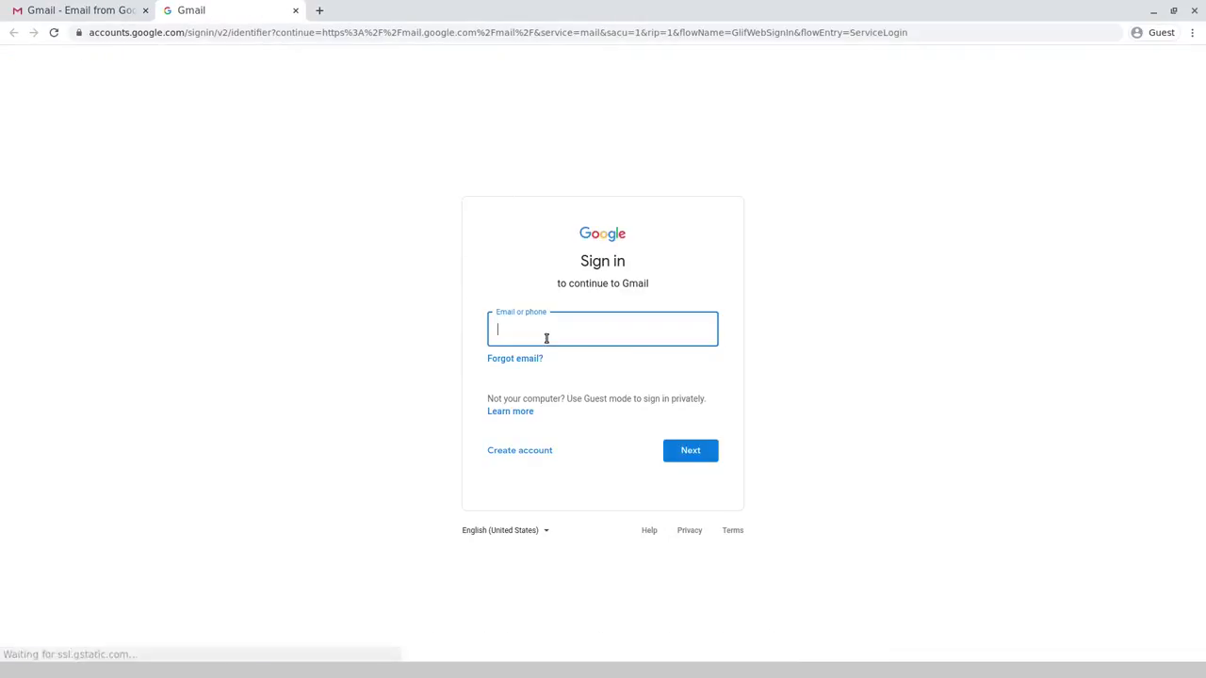
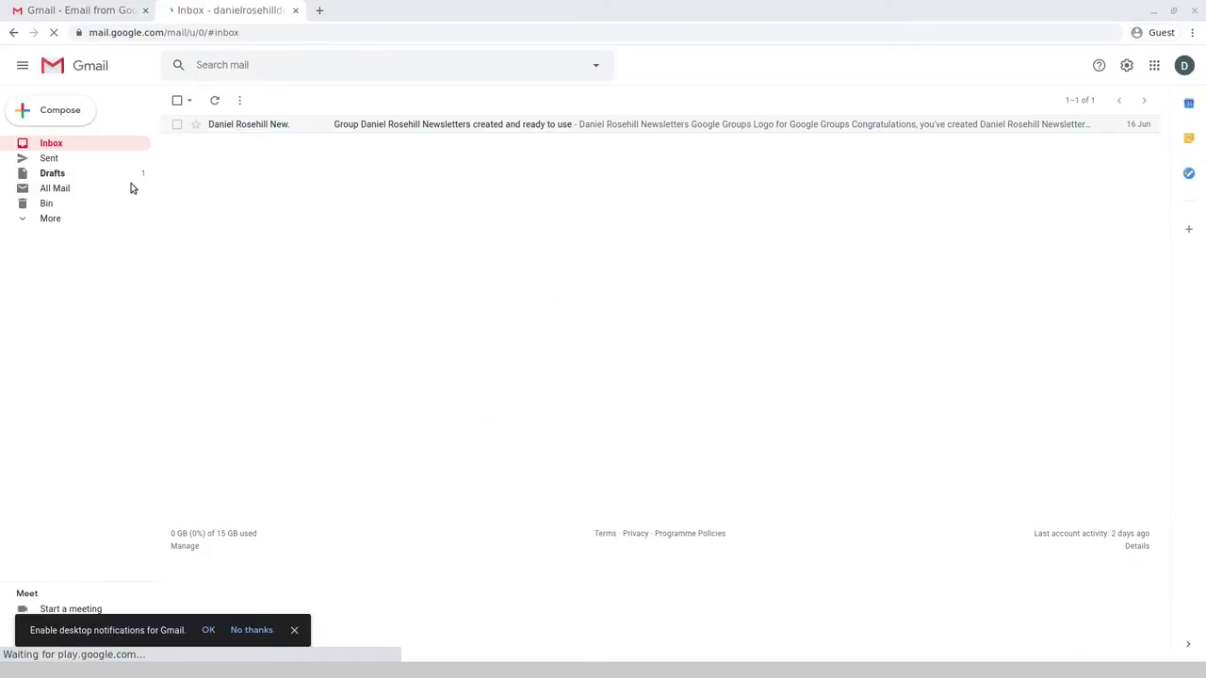
- Show All Mail, then open full Gmail settings on Accounts and Import at 110% zoom
{"action": "left_click", "coordinate": [58, 188]}
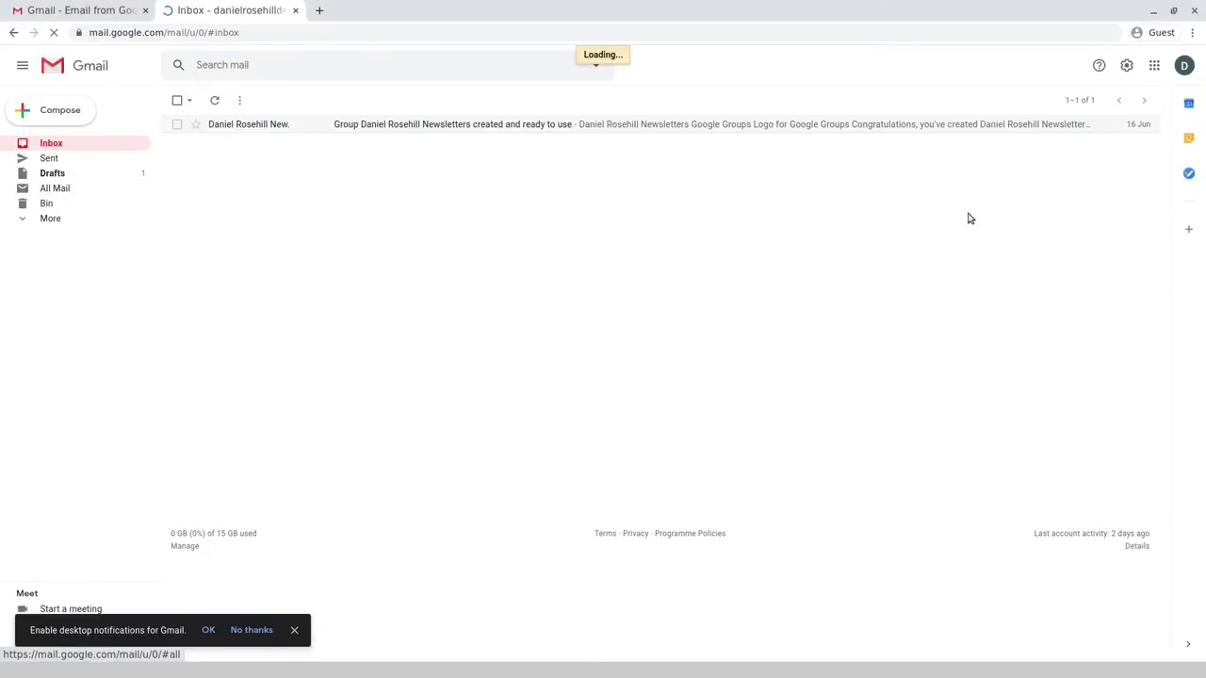
{"action": "left_click", "coordinate": [1126, 66]}
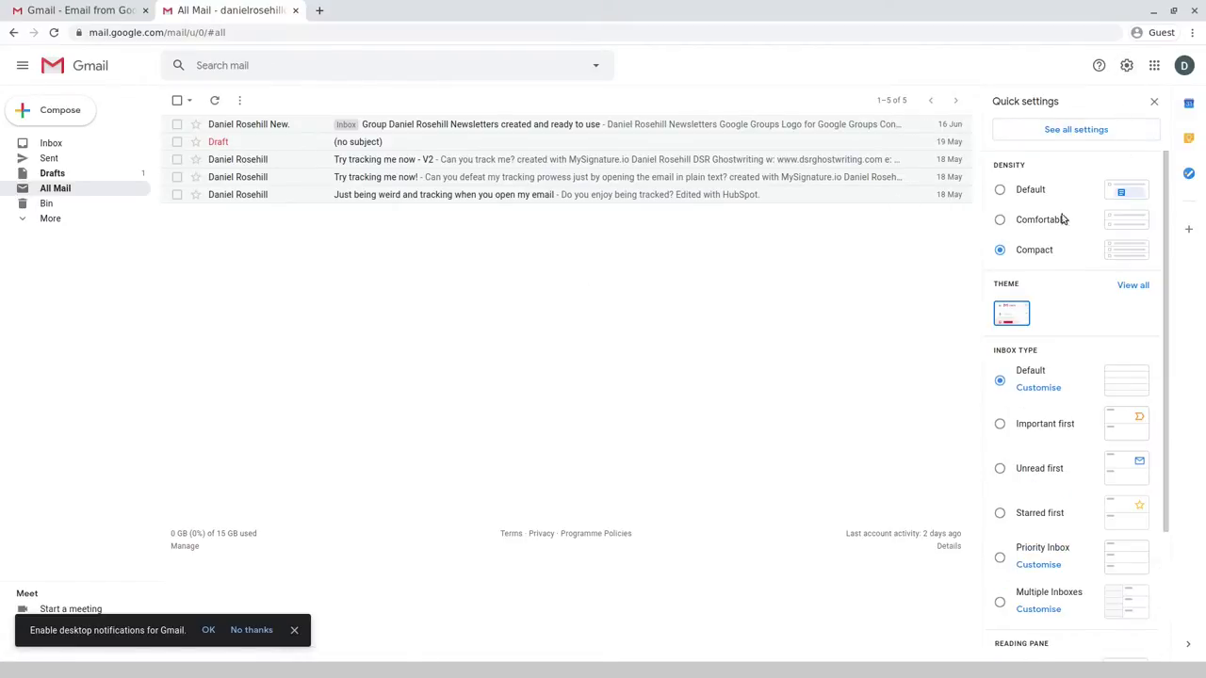
{"action": "left_click", "coordinate": [1077, 129]}
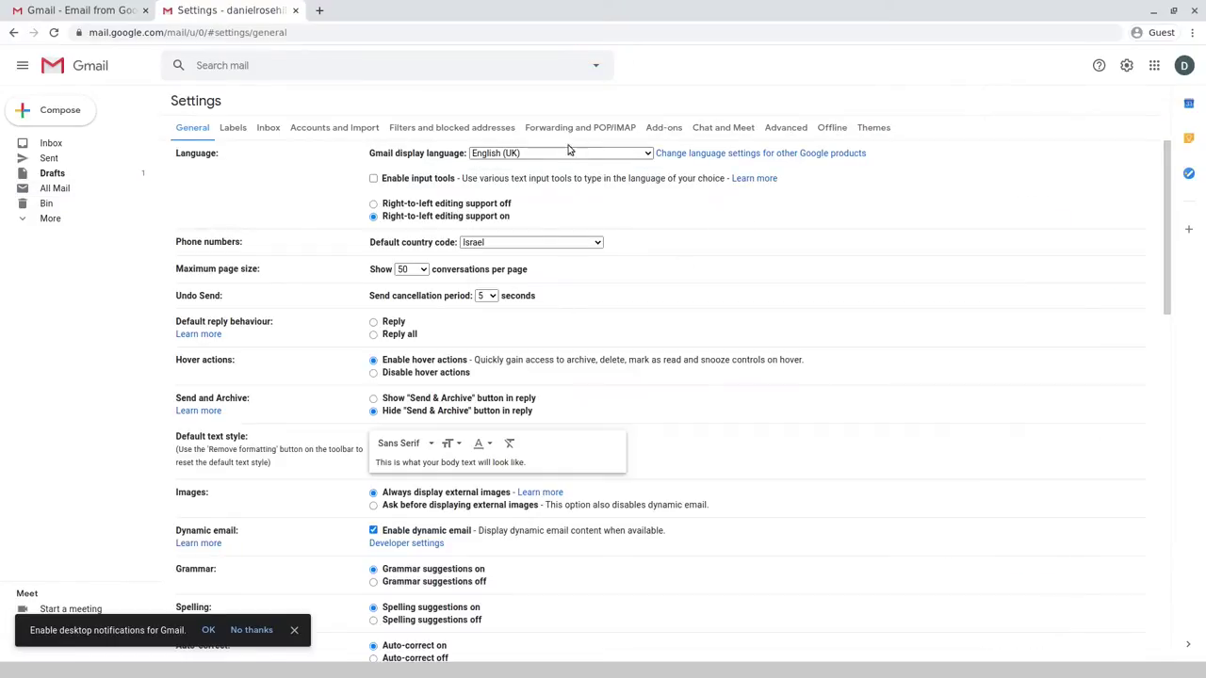
{"action": "left_click", "coordinate": [320, 129]}
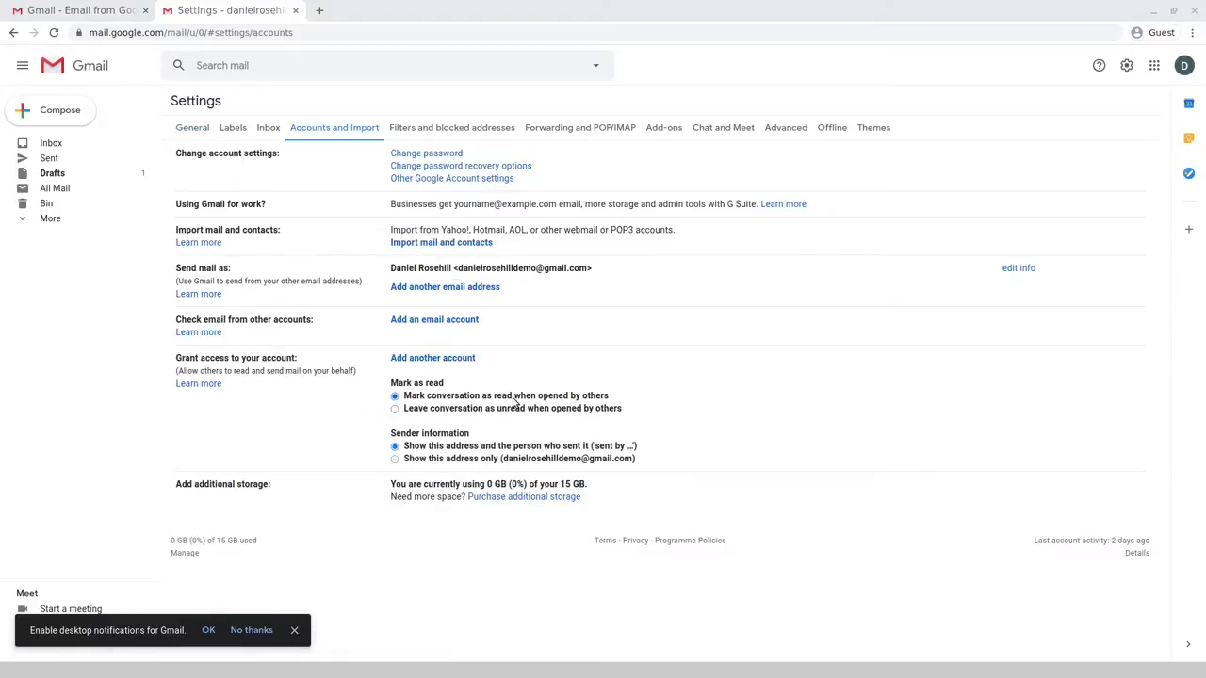
{"action": "key", "text": "ctrl+plus"}
{"action": "key", "text": "ctrl+plus"}
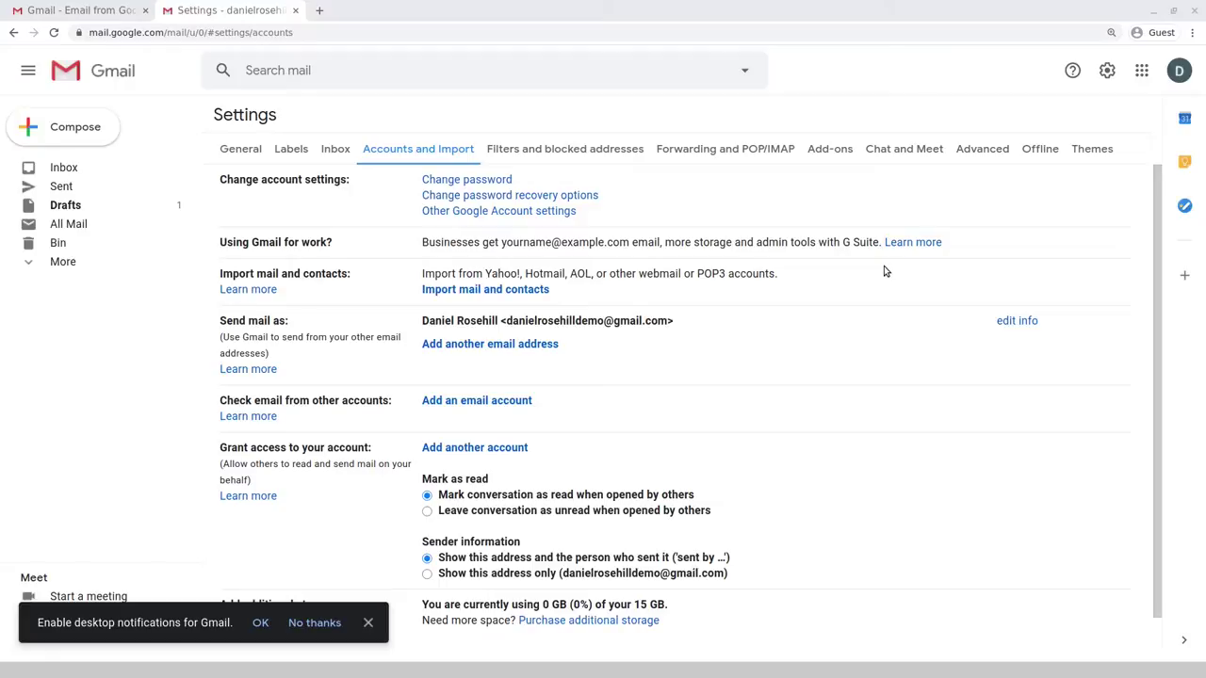
{"action": "left_click_drag", "start_coordinate": [507, 322], "coordinate": [678, 323]}
{"action": "scroll", "coordinate": [678, 323], "scroll_direction": "down", "scroll_amount": 1}
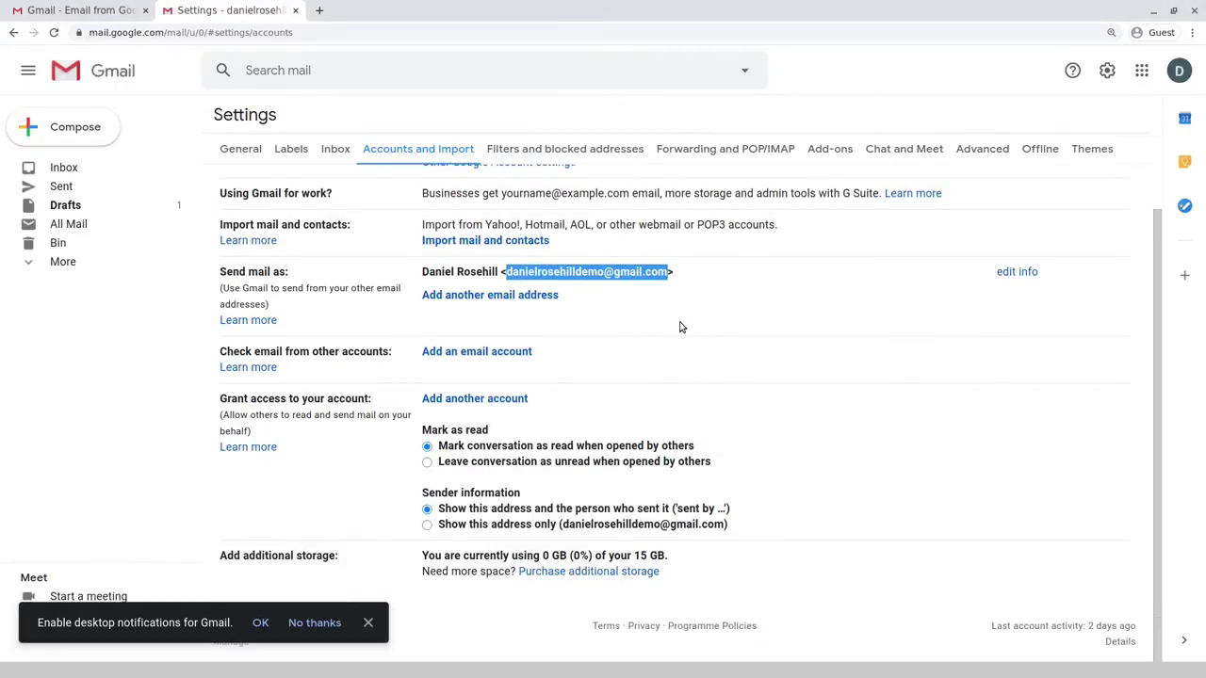
{"action": "scroll", "coordinate": [680, 327], "scroll_direction": "up", "scroll_amount": 1}
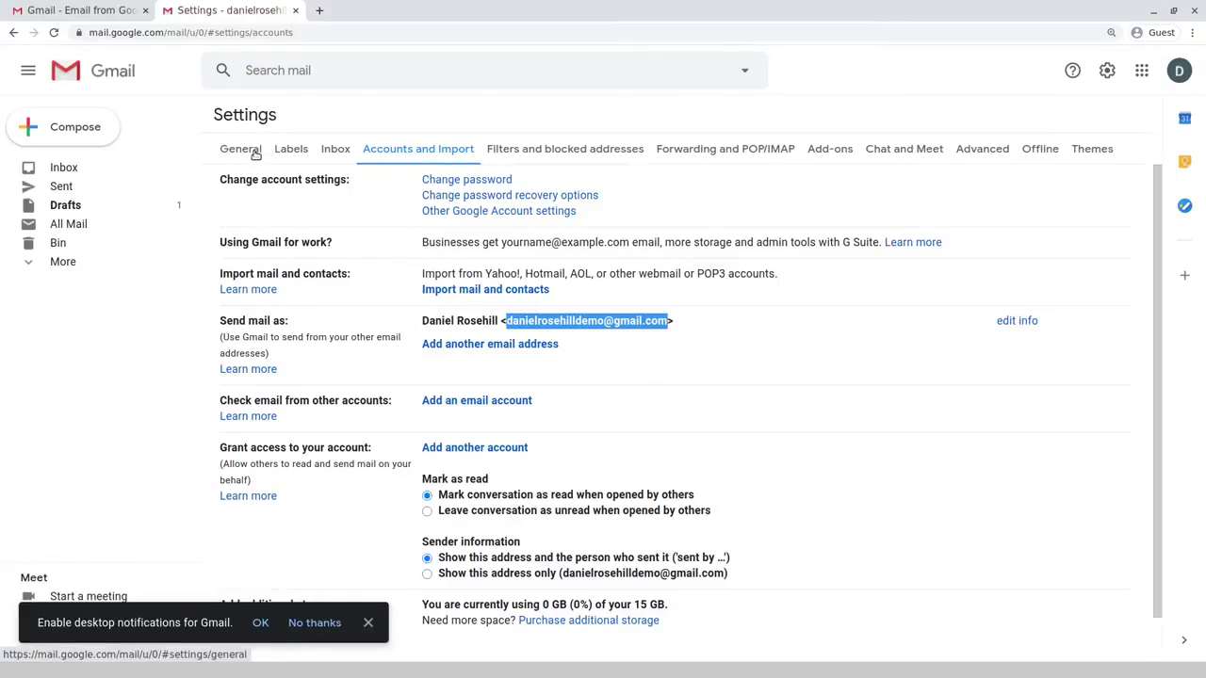
- Look through the General settings, then go back to Accounts and Import
{"action": "left_click", "coordinate": [255, 156]}
{"action": "scroll", "coordinate": [669, 336], "scroll_direction": "down", "scroll_amount": 3}
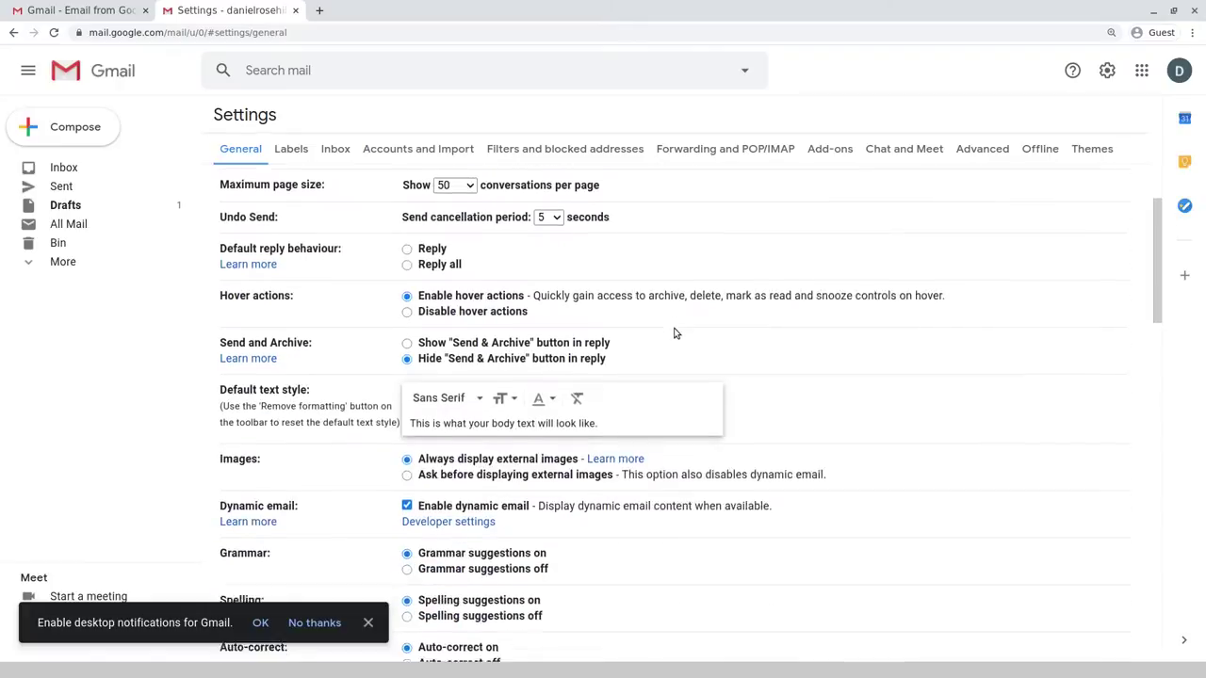
{"action": "scroll", "coordinate": [674, 332], "scroll_direction": "down", "scroll_amount": 5}
{"action": "scroll", "coordinate": [675, 336], "scroll_direction": "up", "scroll_amount": 6}
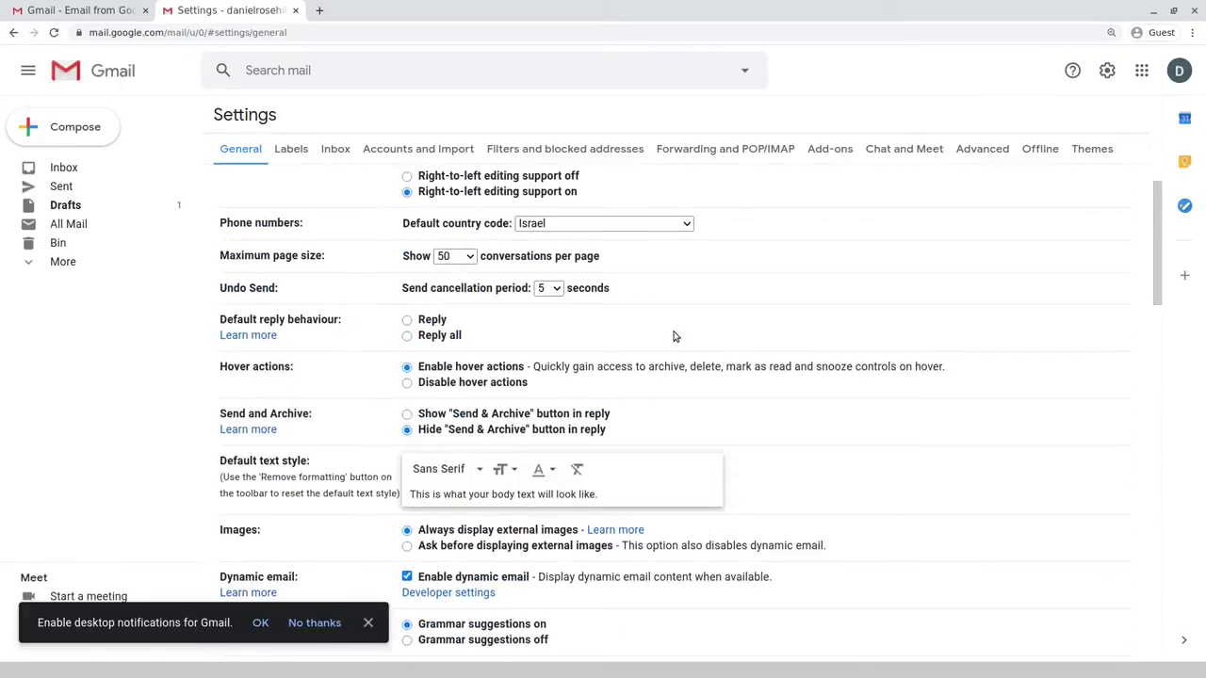
{"action": "scroll", "coordinate": [674, 337], "scroll_direction": "up", "scroll_amount": 1}
{"action": "scroll", "coordinate": [674, 336], "scroll_direction": "down", "scroll_amount": 12}
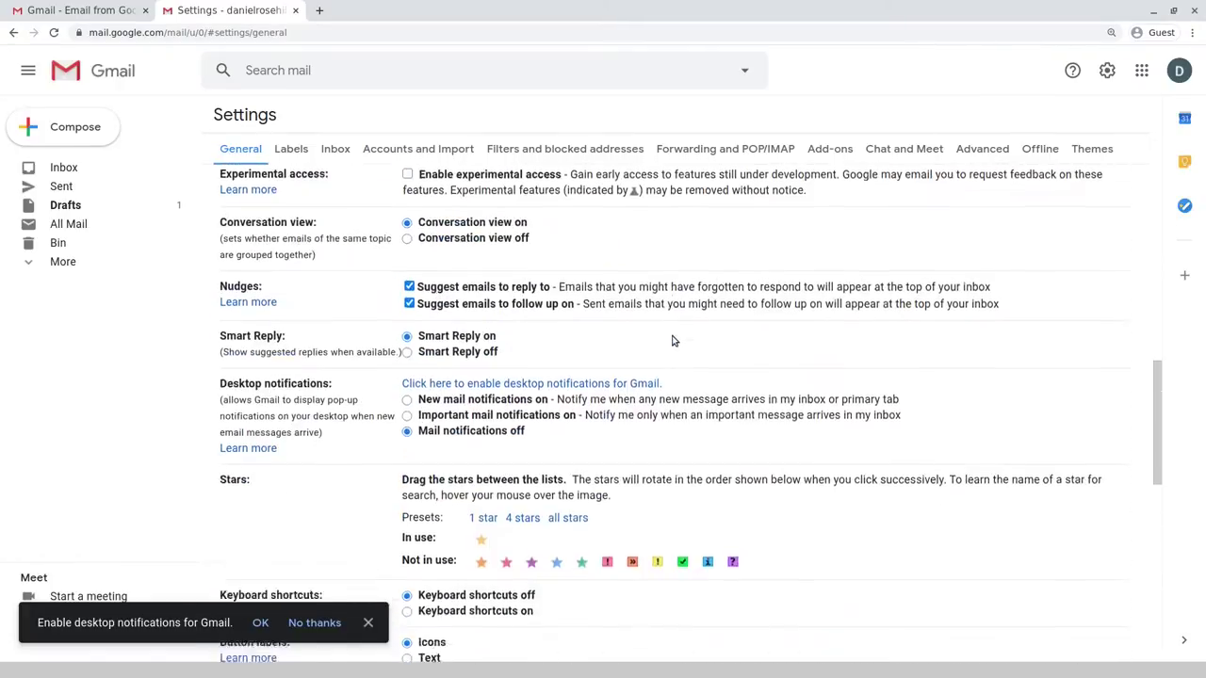
{"action": "scroll", "coordinate": [670, 341], "scroll_direction": "down", "scroll_amount": 2}
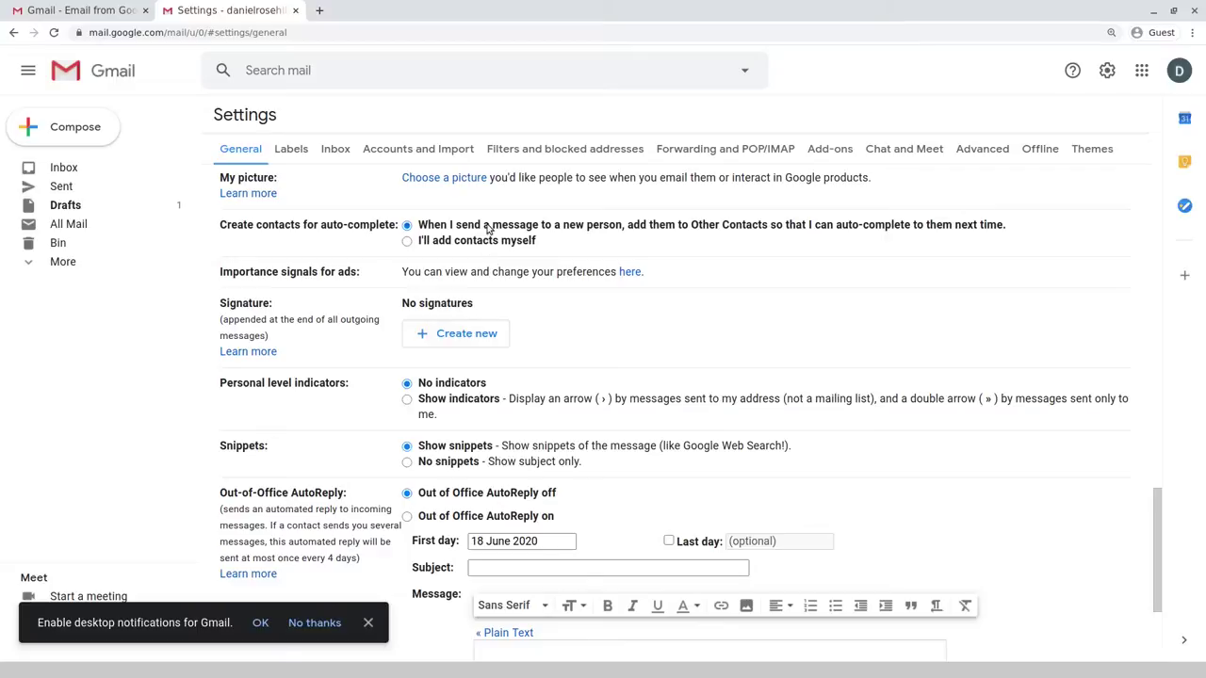
{"action": "left_click", "coordinate": [429, 158]}
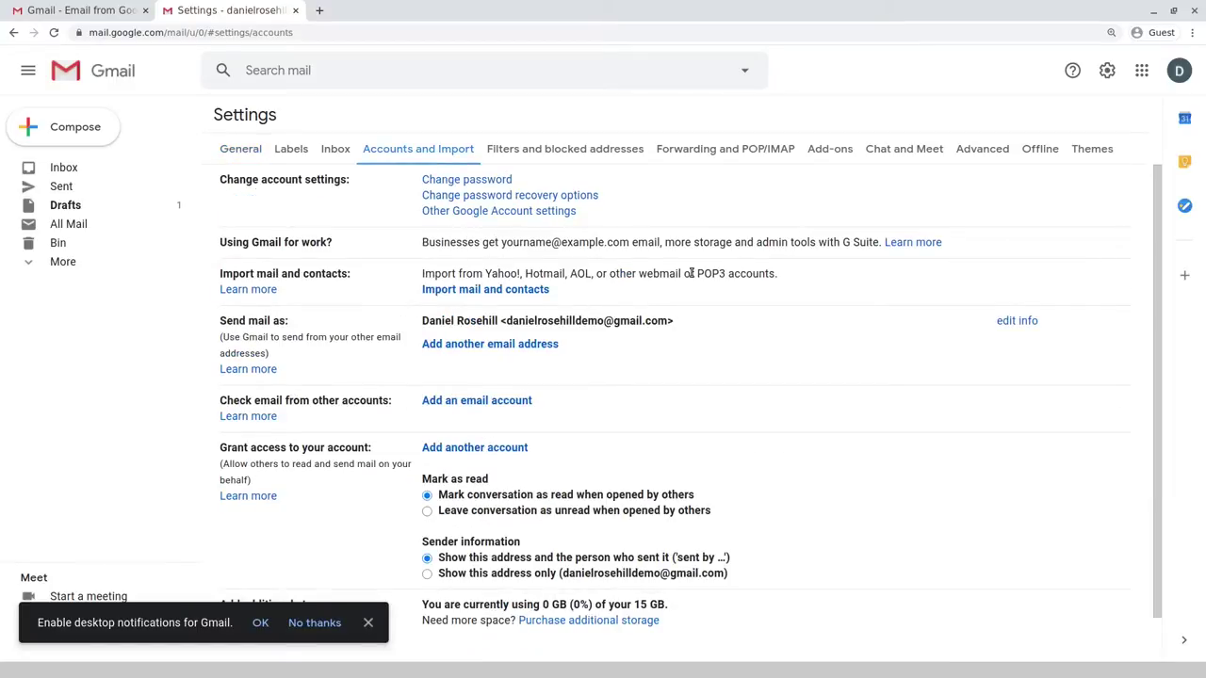
- Load the personal website's domain in a new Chrome tab
{"action": "key", "text": "ctrl+t"}
{"action": "type", "text": "danielrosehill.tech"}
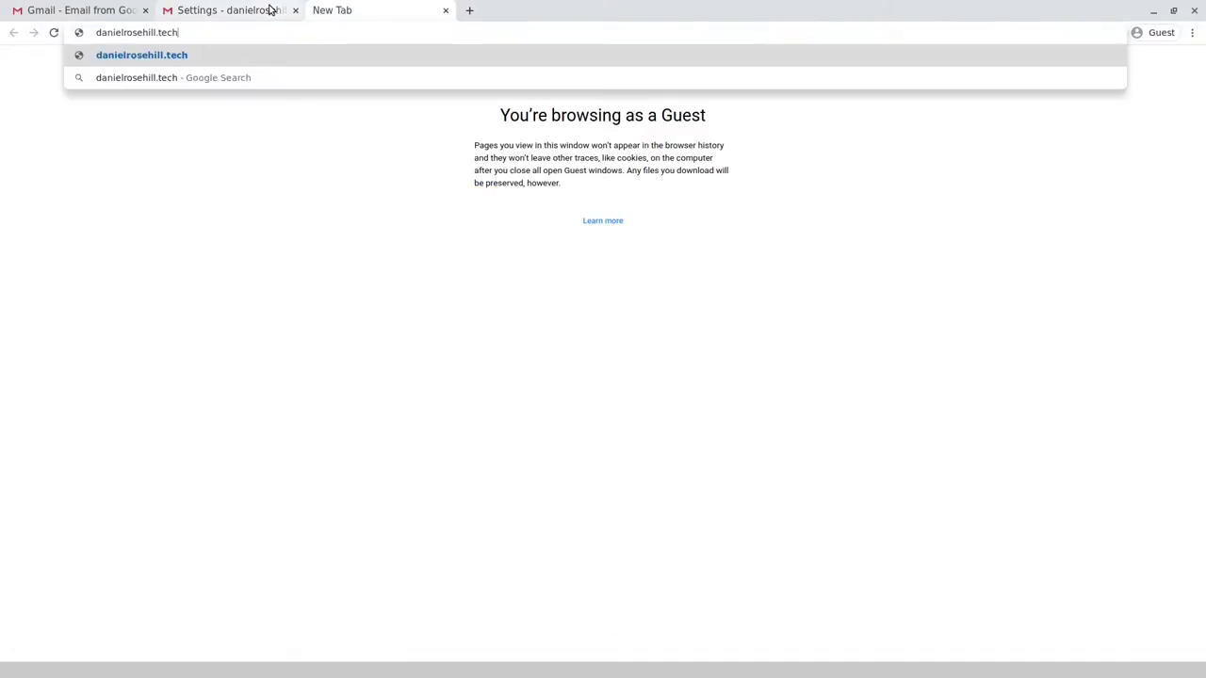
{"action": "key", "text": "Return"}
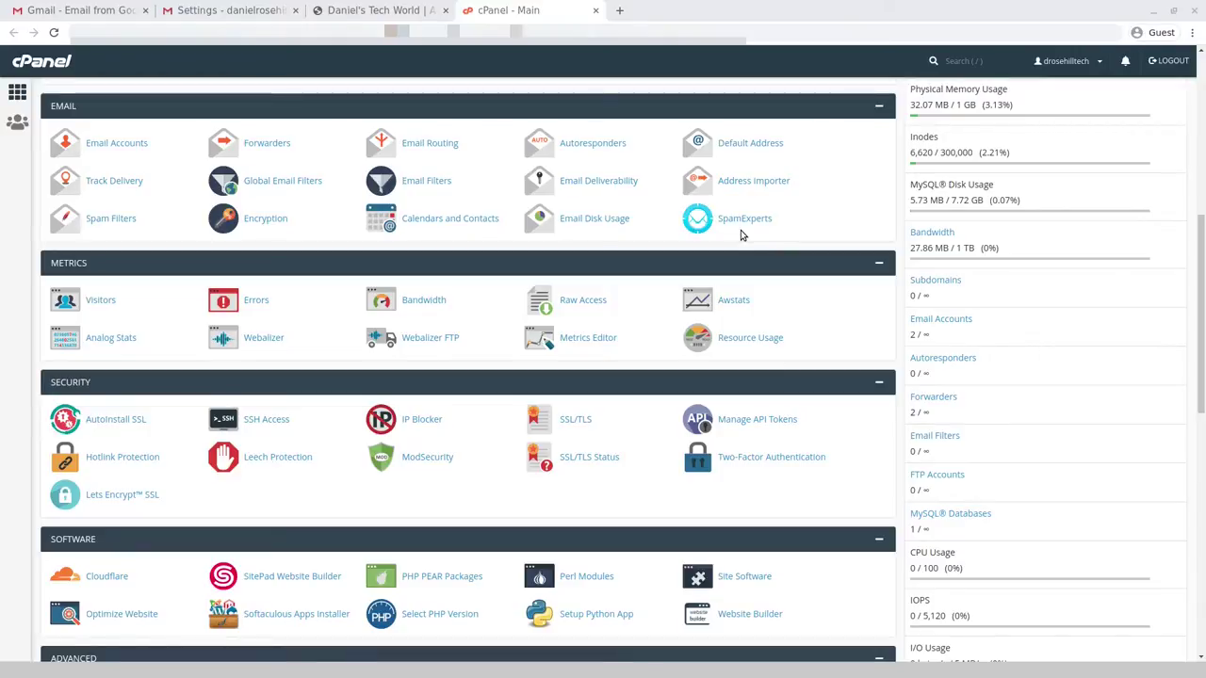
- Confirm Gmail's Spam folder is empty, then glance at the cPanel dashboard
{"action": "left_click", "coordinate": [226, 10]}
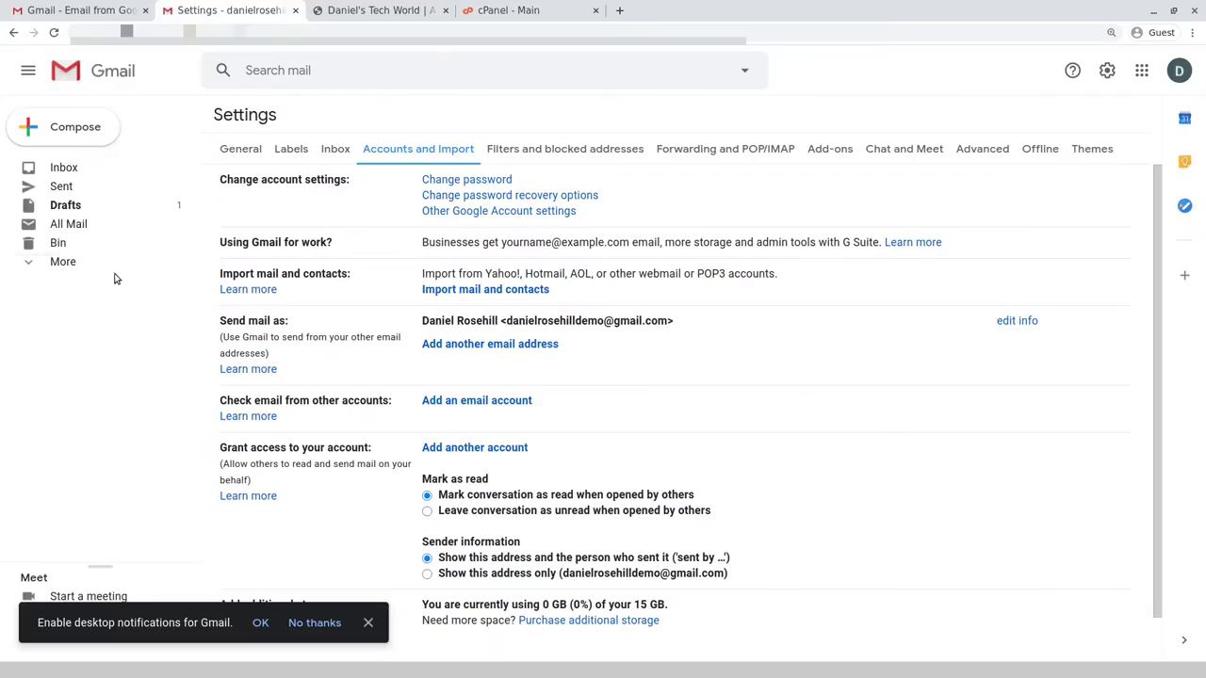
{"action": "left_click", "coordinate": [64, 375]}
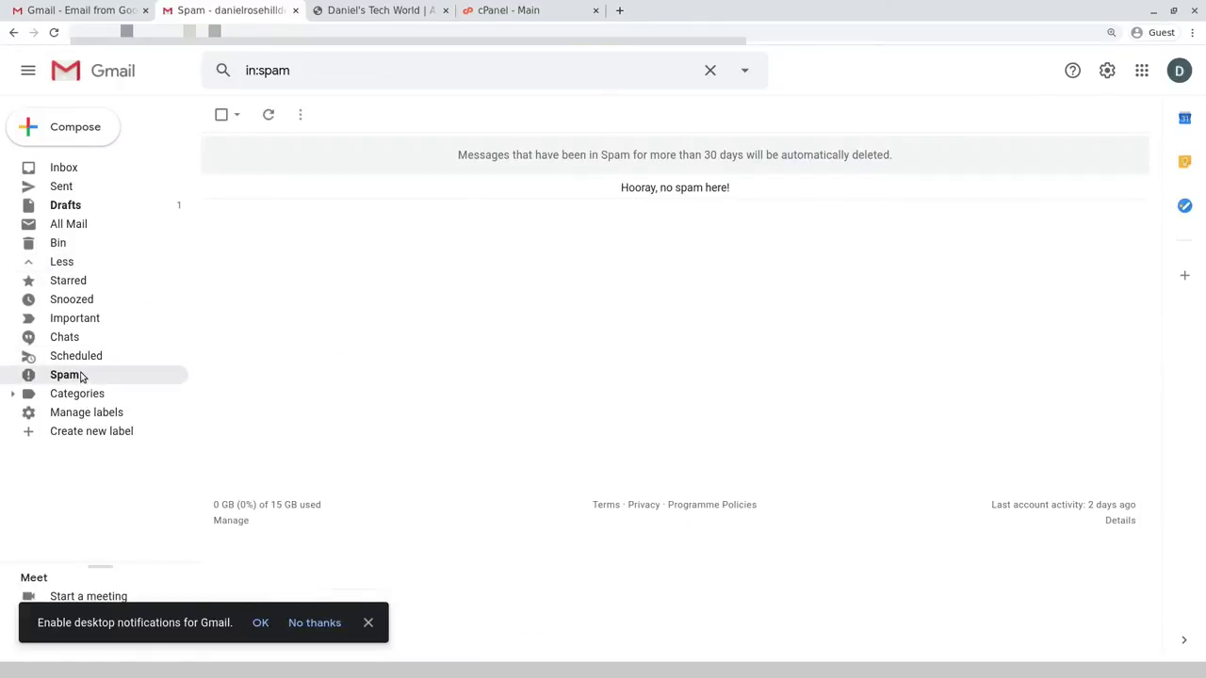
{"action": "left_click", "coordinate": [576, 7]}
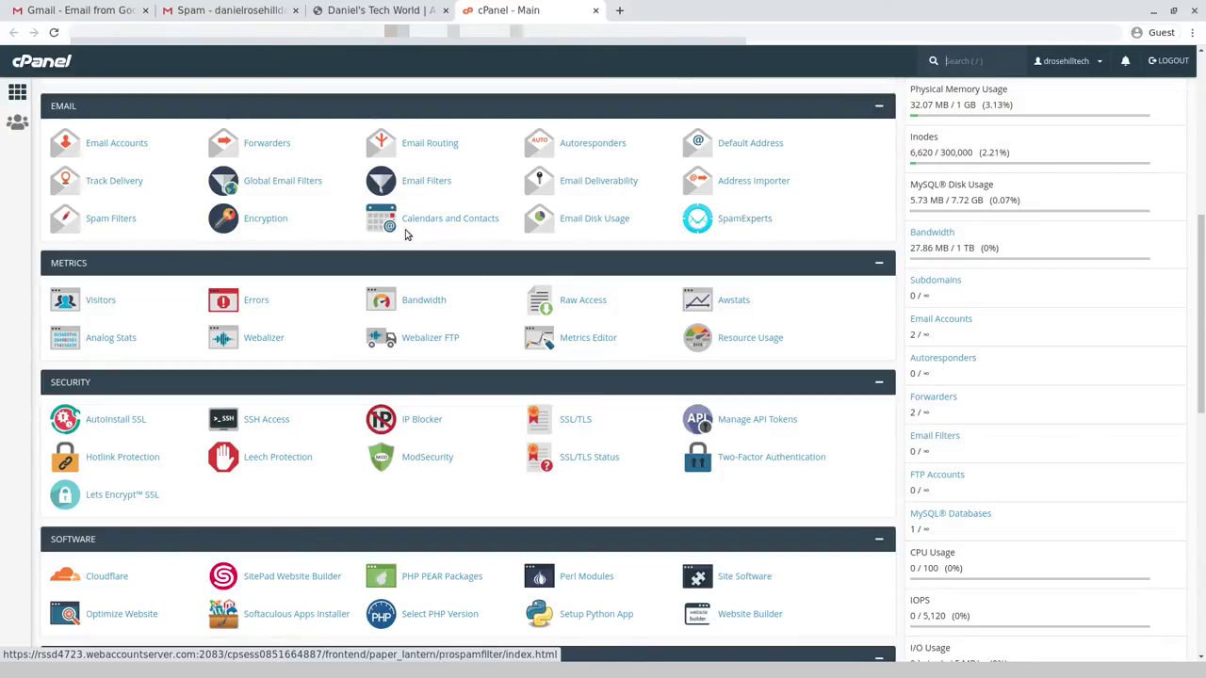
- Go back to the Gmail tab and list All Mail
{"action": "left_click", "coordinate": [104, 9]}
{"action": "left_click", "coordinate": [226, 9]}
{"action": "left_click", "coordinate": [97, 226]}
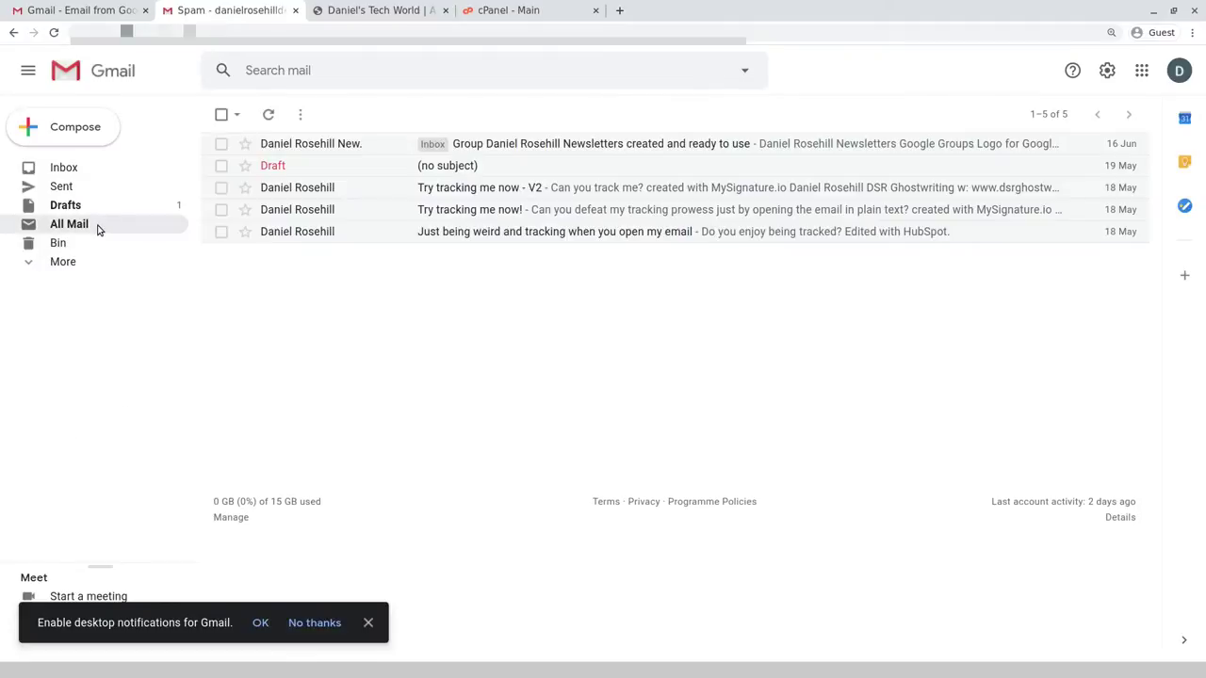
{"action": "left_click", "coordinate": [297, 191]}
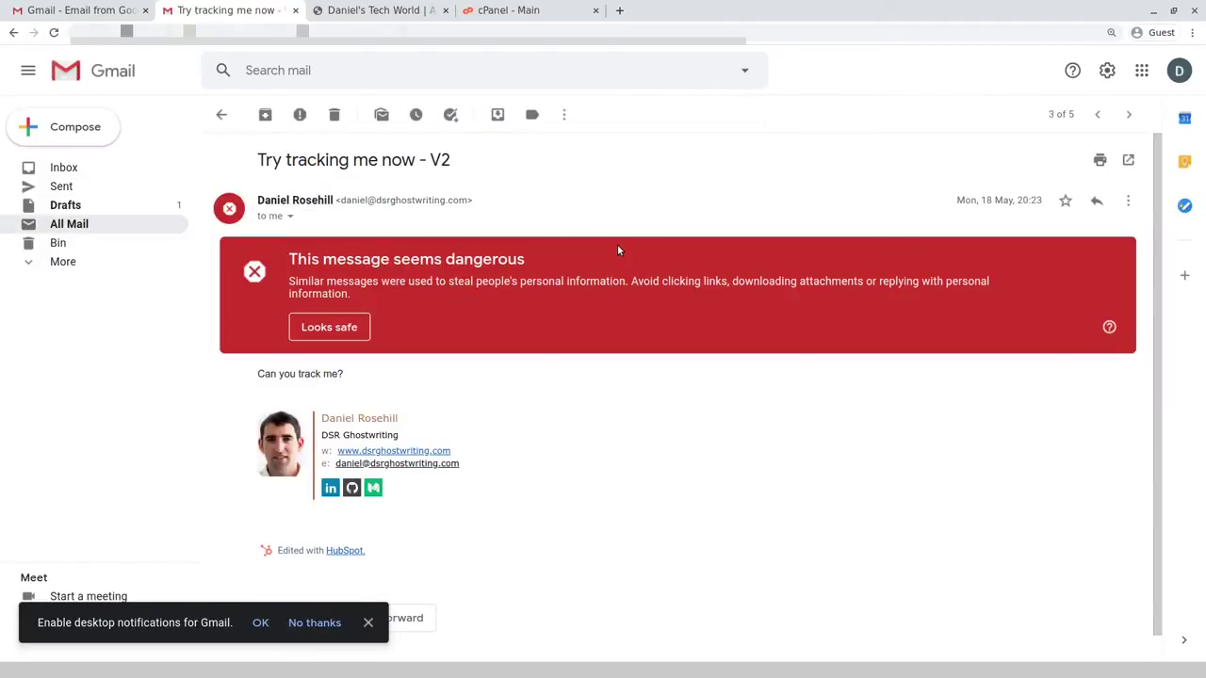
{"action": "left_click", "coordinate": [1128, 201]}
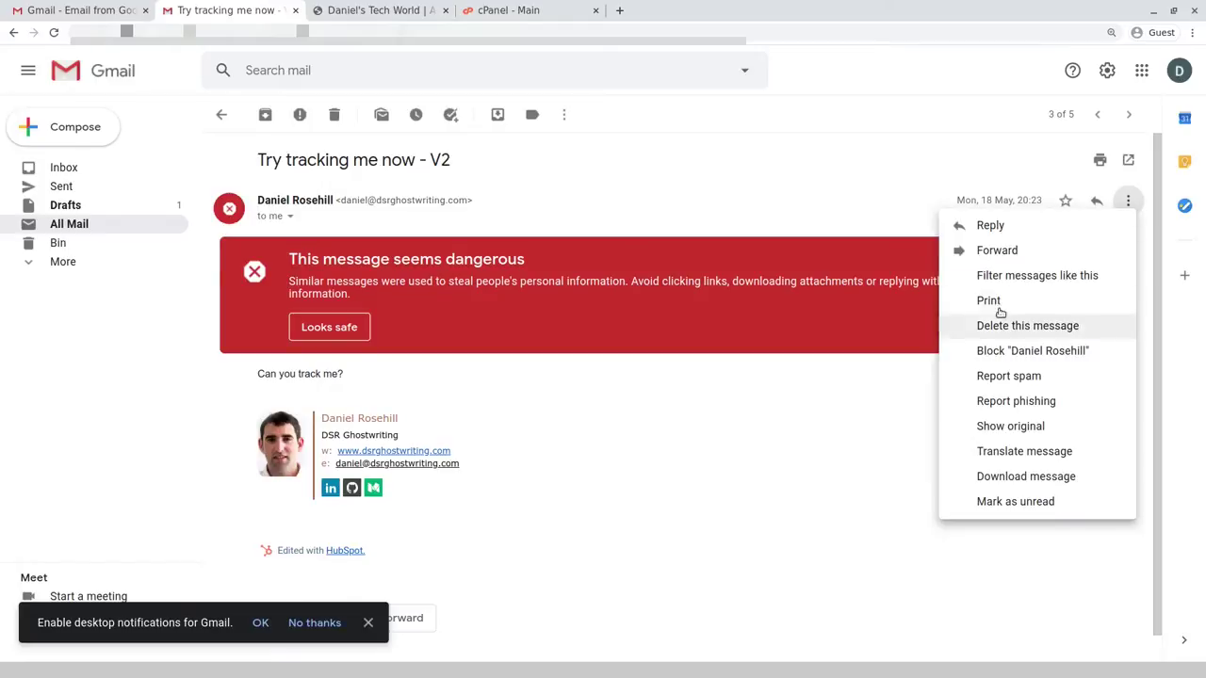
{"action": "left_click", "coordinate": [1011, 281]}
{"action": "double_click", "coordinate": [314, 111]}
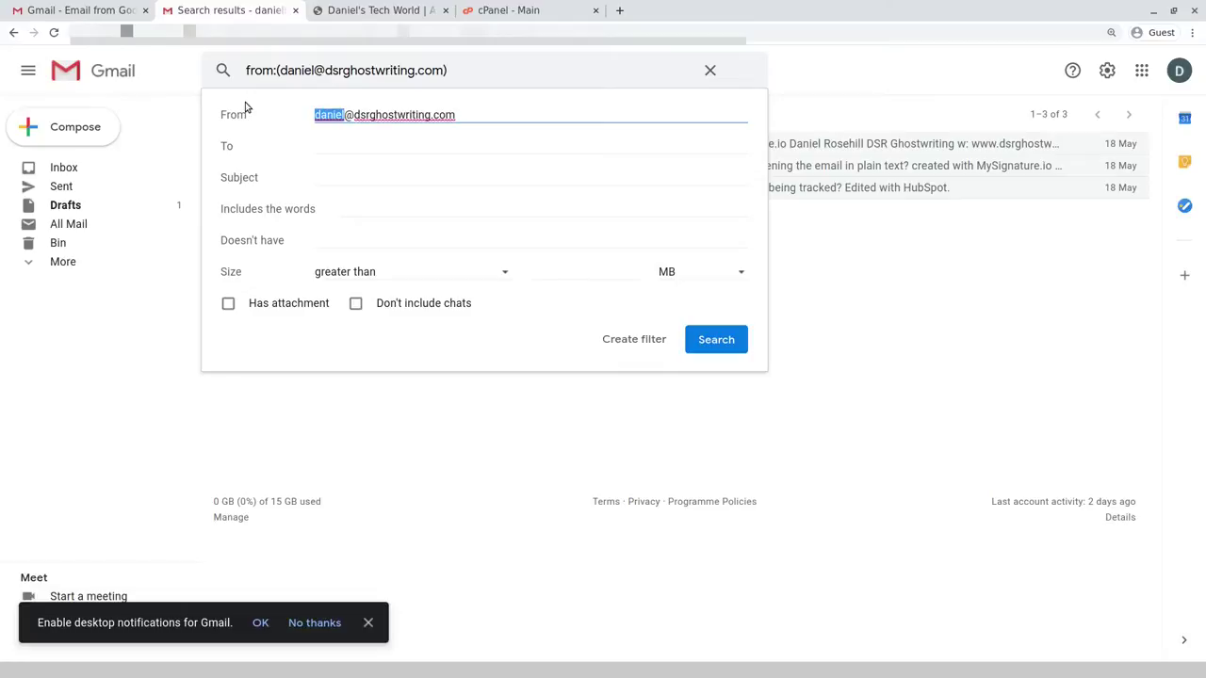
{"action": "type", "text": "*"}
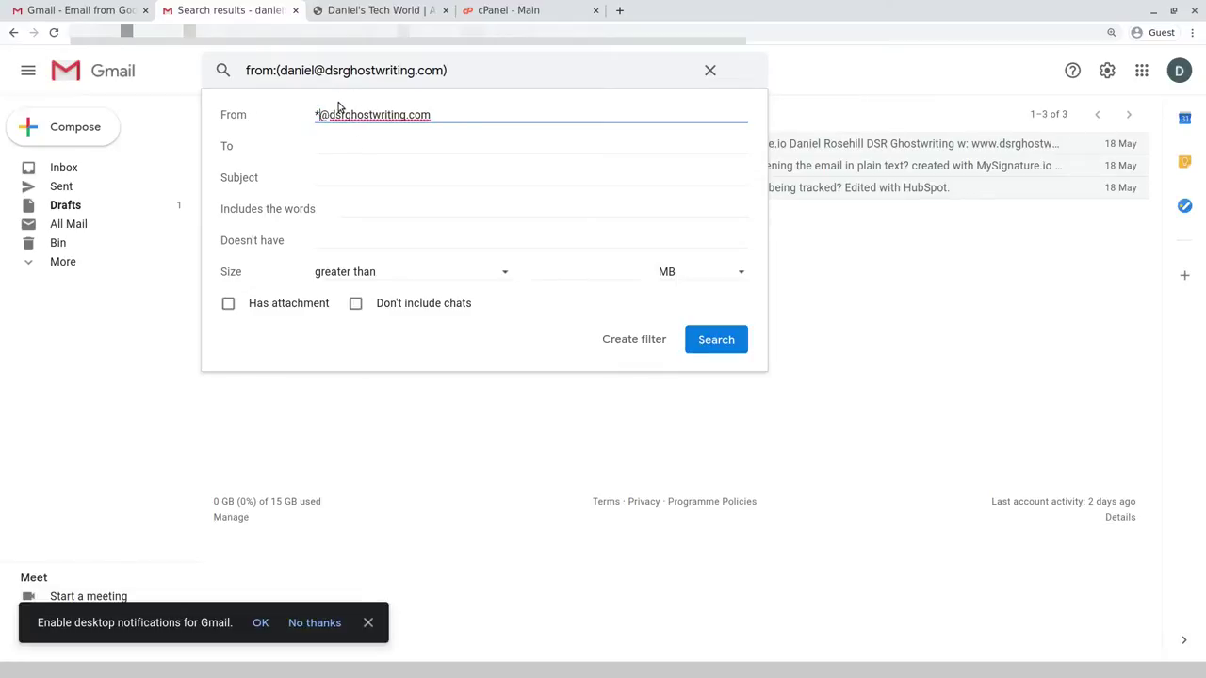
{"action": "key", "text": "ctrl+plus"}
{"action": "key", "text": "ctrl+plus"}
{"action": "key", "text": "ctrl+plus"}
{"action": "key", "text": "ctrl+plus"}
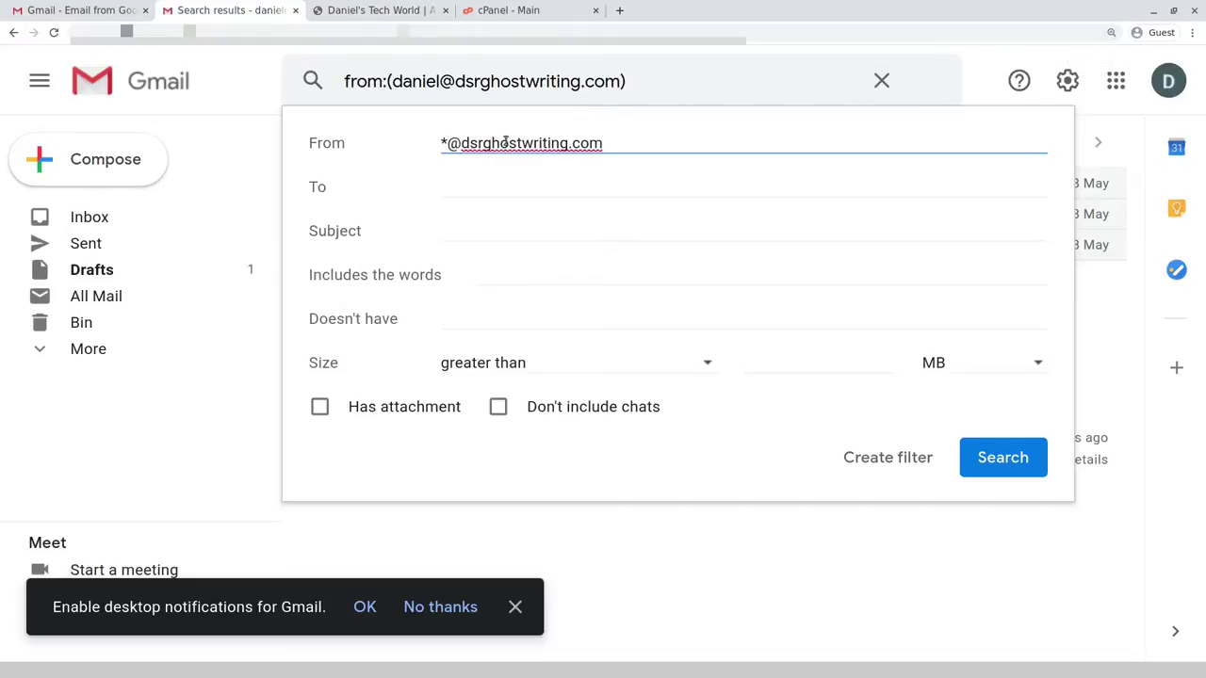
- Tick 'Never send it to Spam' in the filter actions, then go to the cPanel tab
{"action": "left_click", "coordinate": [874, 458]}
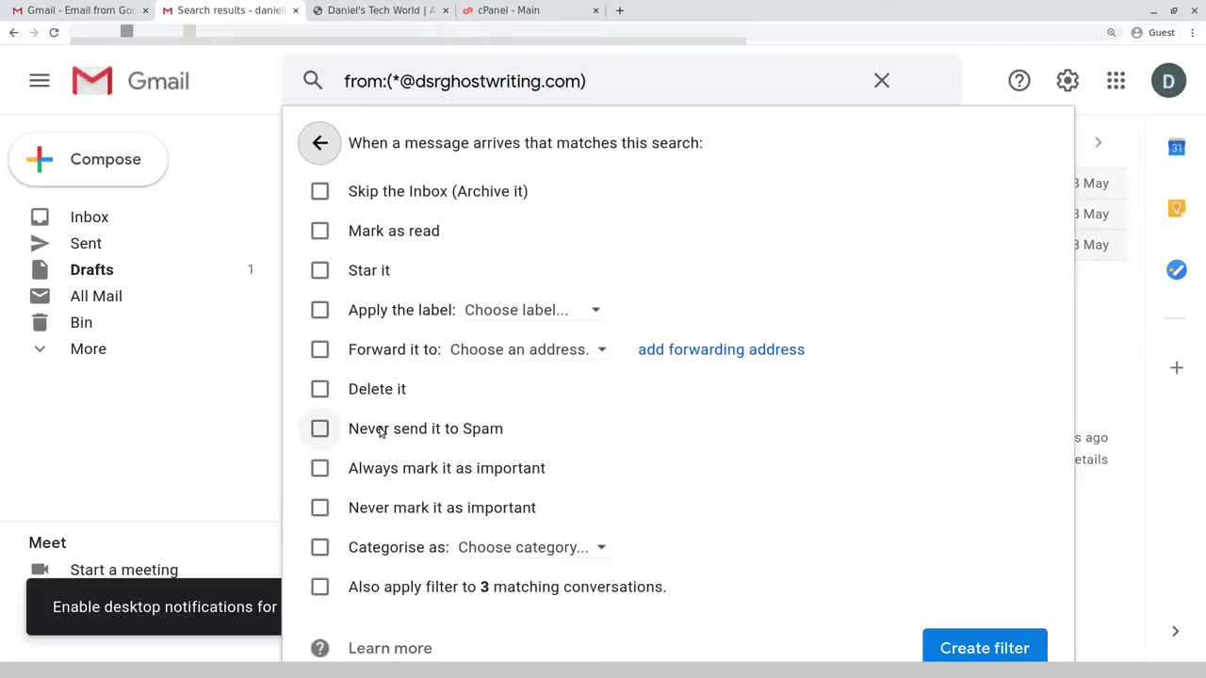
{"action": "left_click", "coordinate": [320, 429]}
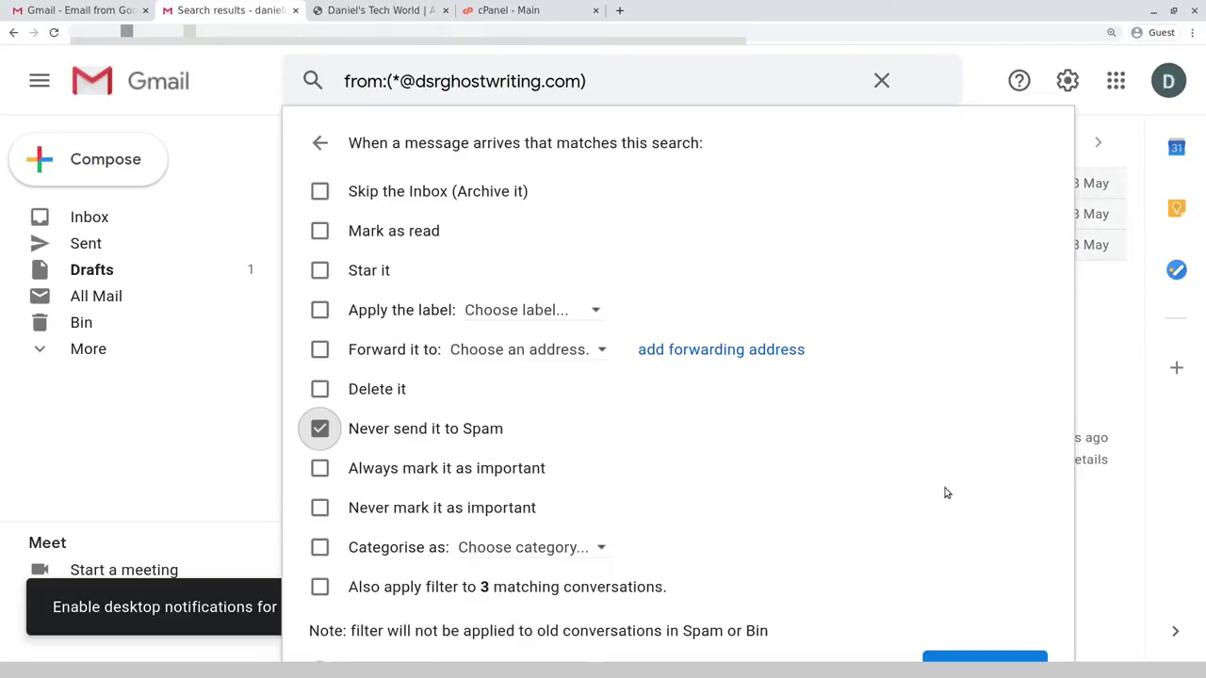
{"action": "key", "text": "ctrl+minus"}
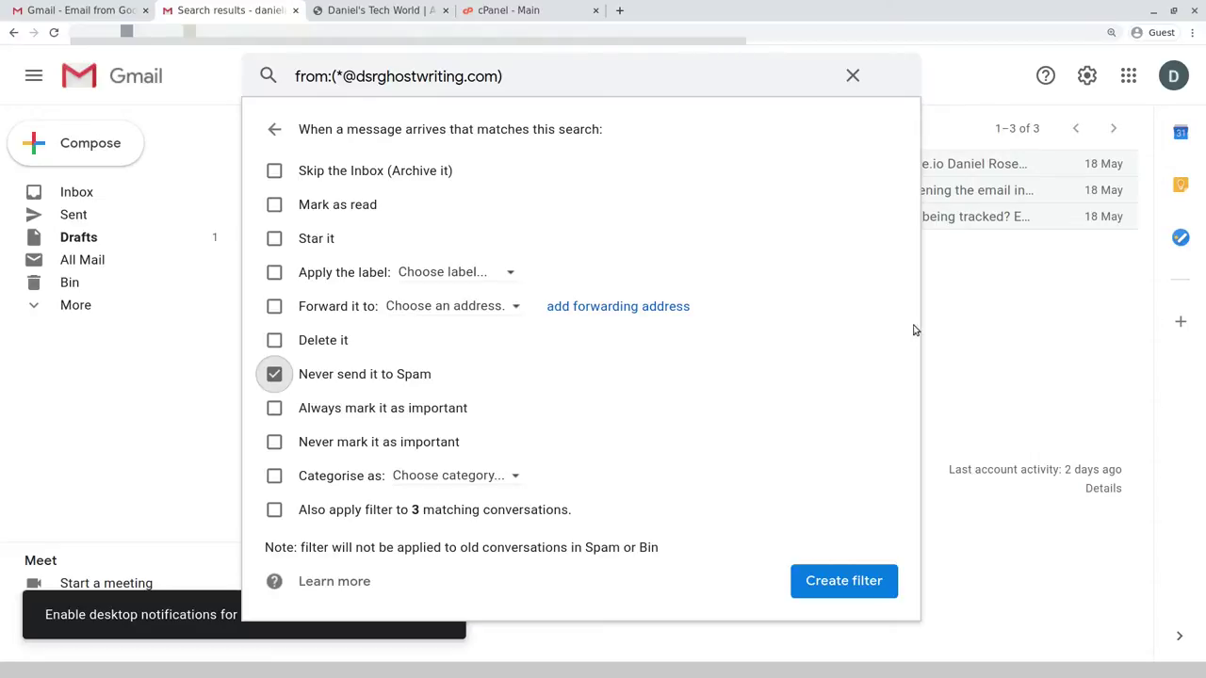
{"action": "left_click", "coordinate": [531, 7]}
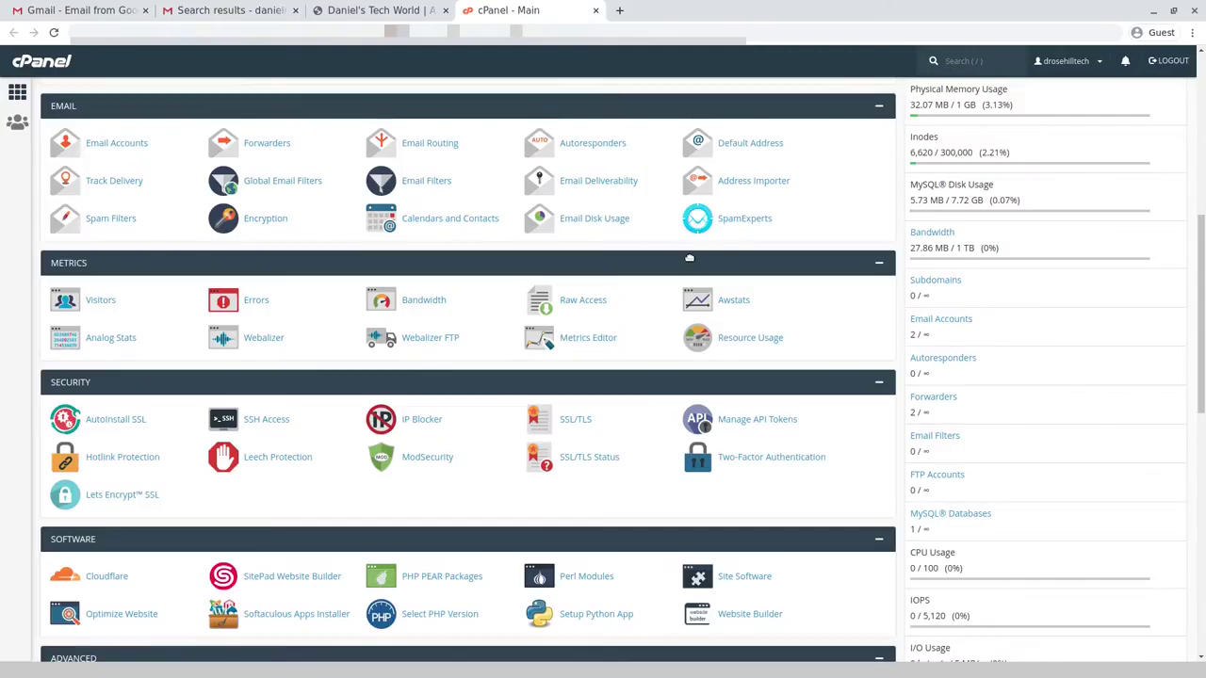
- Open SpamExperts in its own tab and try its domain Login
{"action": "middle_click", "coordinate": [725, 218]}
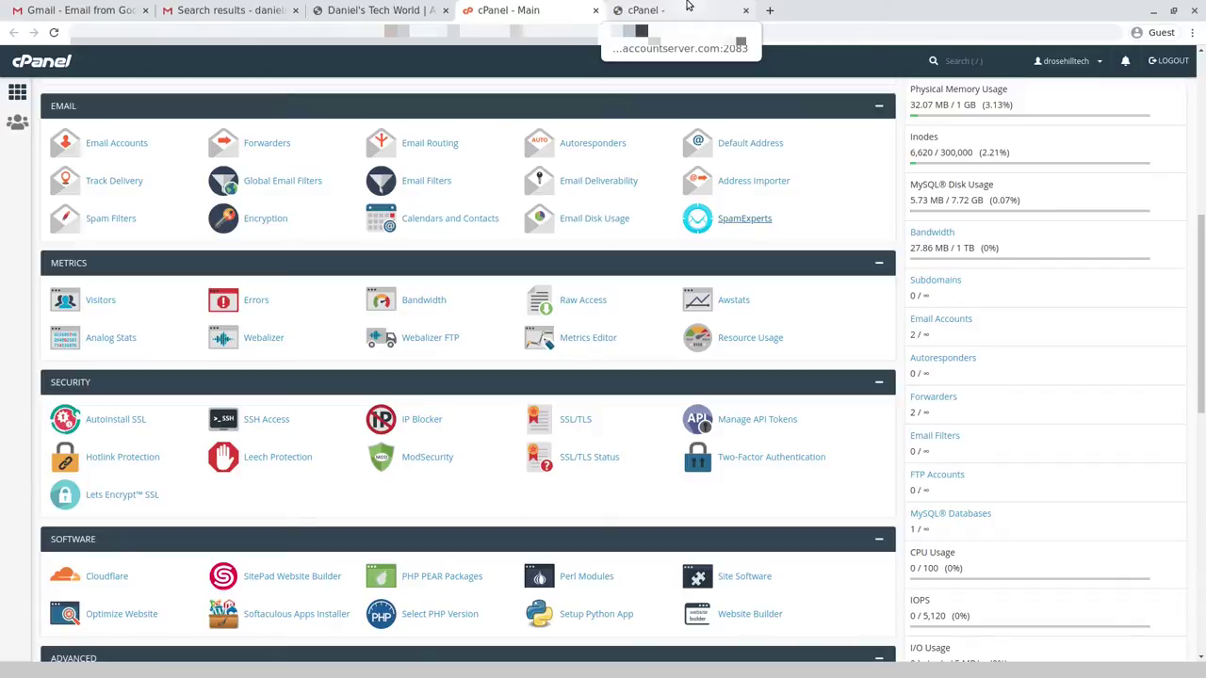
{"action": "left_click", "coordinate": [688, 8]}
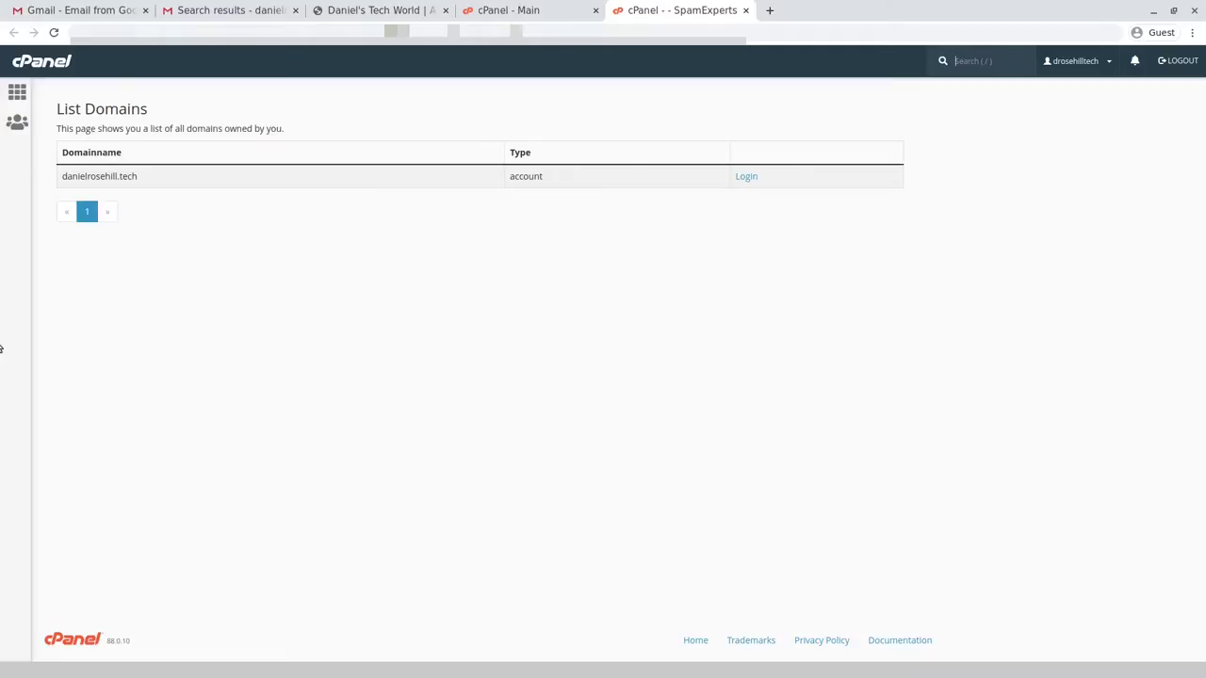
{"action": "left_click", "coordinate": [747, 179]}
{"action": "left_click", "coordinate": [583, 9]}
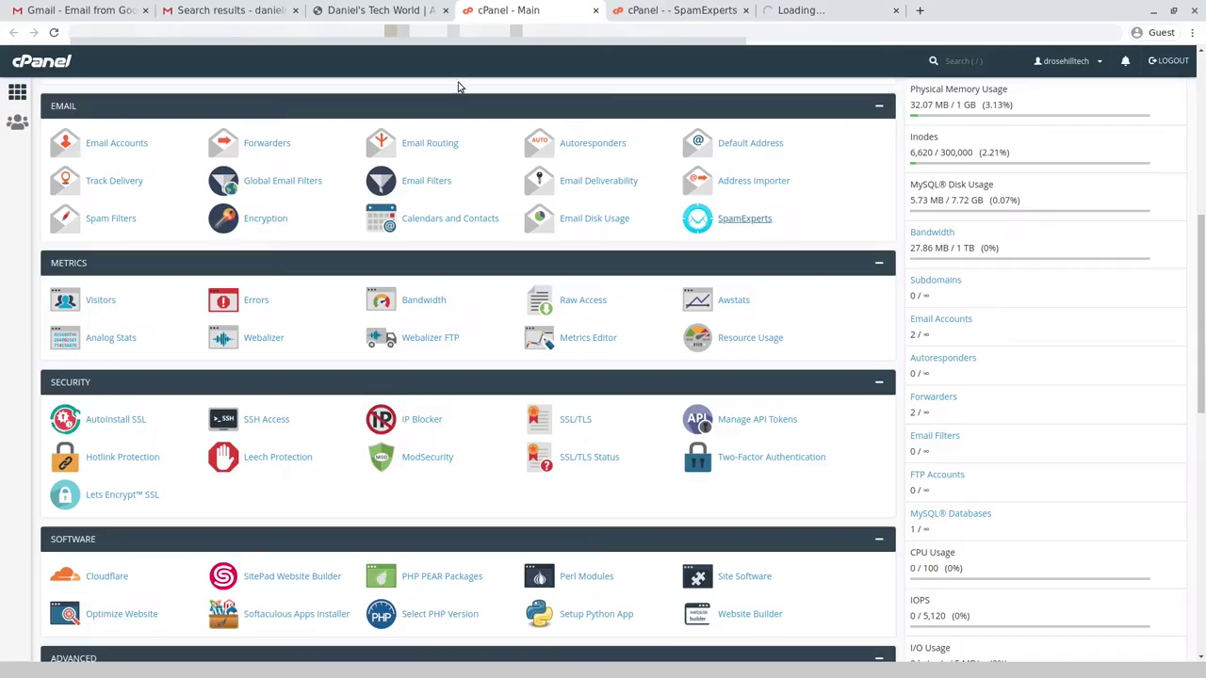
- Search the cPanel dashboard for 'spam' and open Spam Filters in a new tab
{"action": "scroll", "coordinate": [213, 160], "scroll_direction": "up", "scroll_amount": 5}
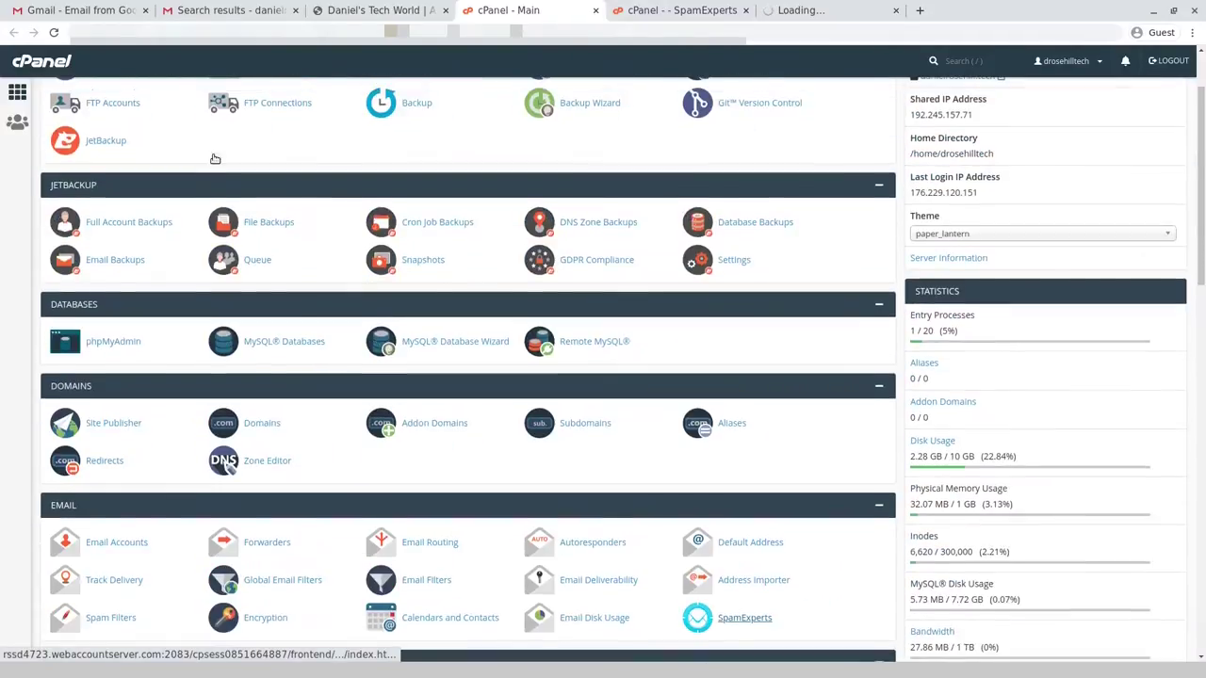
{"action": "scroll", "coordinate": [213, 160], "scroll_direction": "up", "scroll_amount": 2}
{"action": "left_click", "coordinate": [109, 97]}
{"action": "type", "text": "spam"}
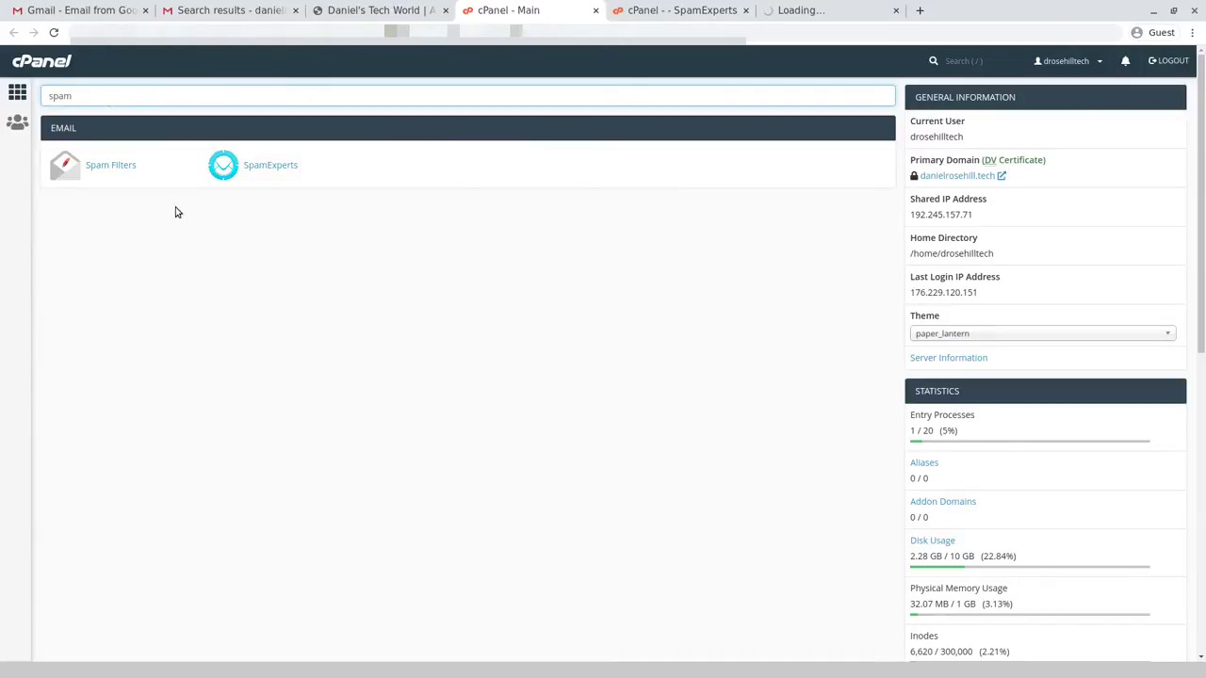
{"action": "middle_click", "coordinate": [111, 166]}
- Retry the SpamExperts domain login and close the stalled loading page
{"action": "left_click", "coordinate": [805, 6]}
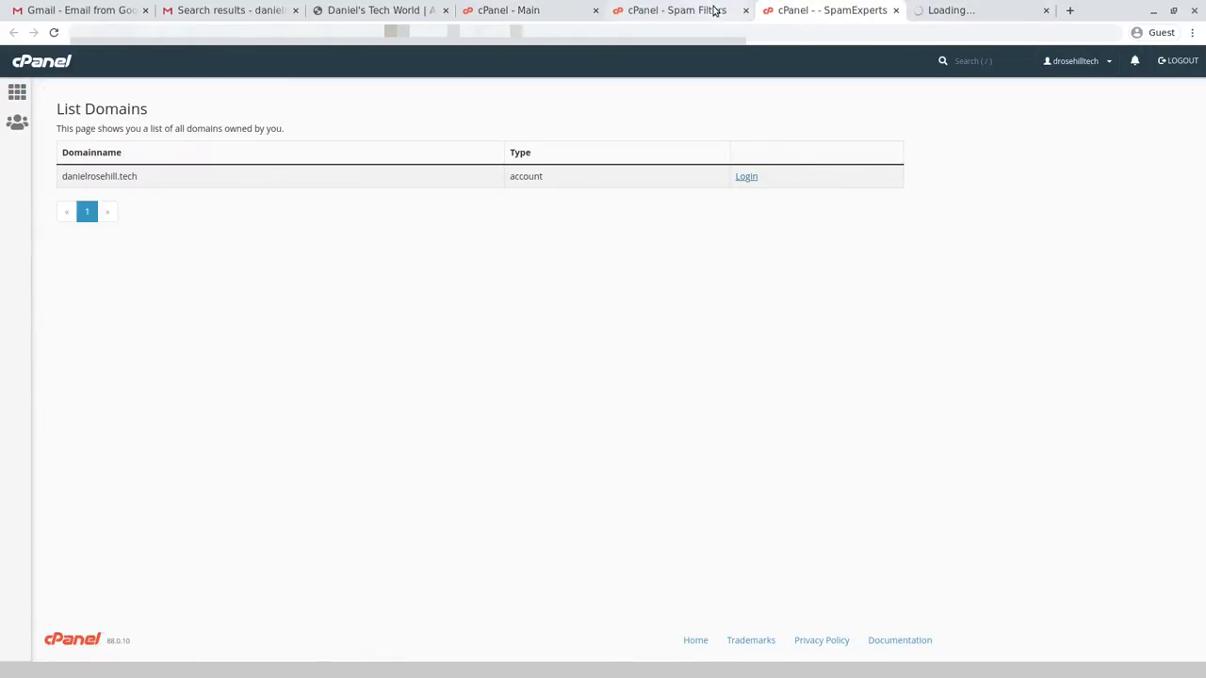
{"action": "left_click", "coordinate": [749, 178]}
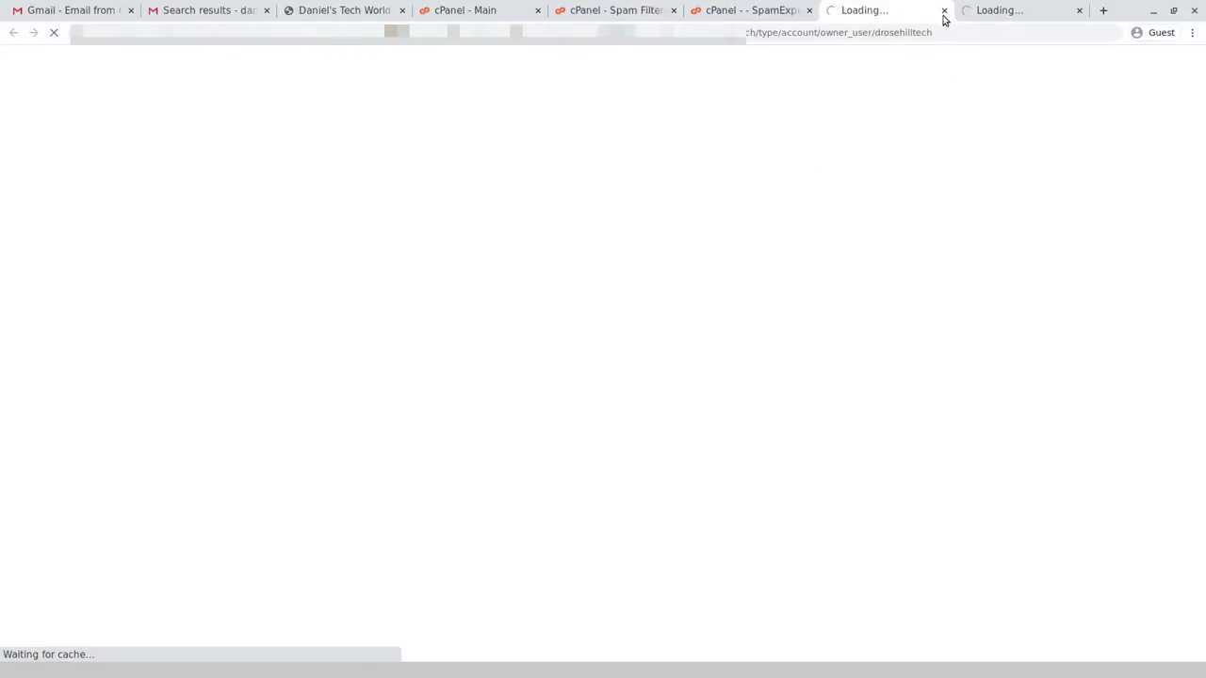
{"action": "left_click", "coordinate": [944, 11]}
- Turn SpamAssassin's 'Process New Emails and Mark them as Spam' on, then off again
{"action": "left_click", "coordinate": [617, 10]}
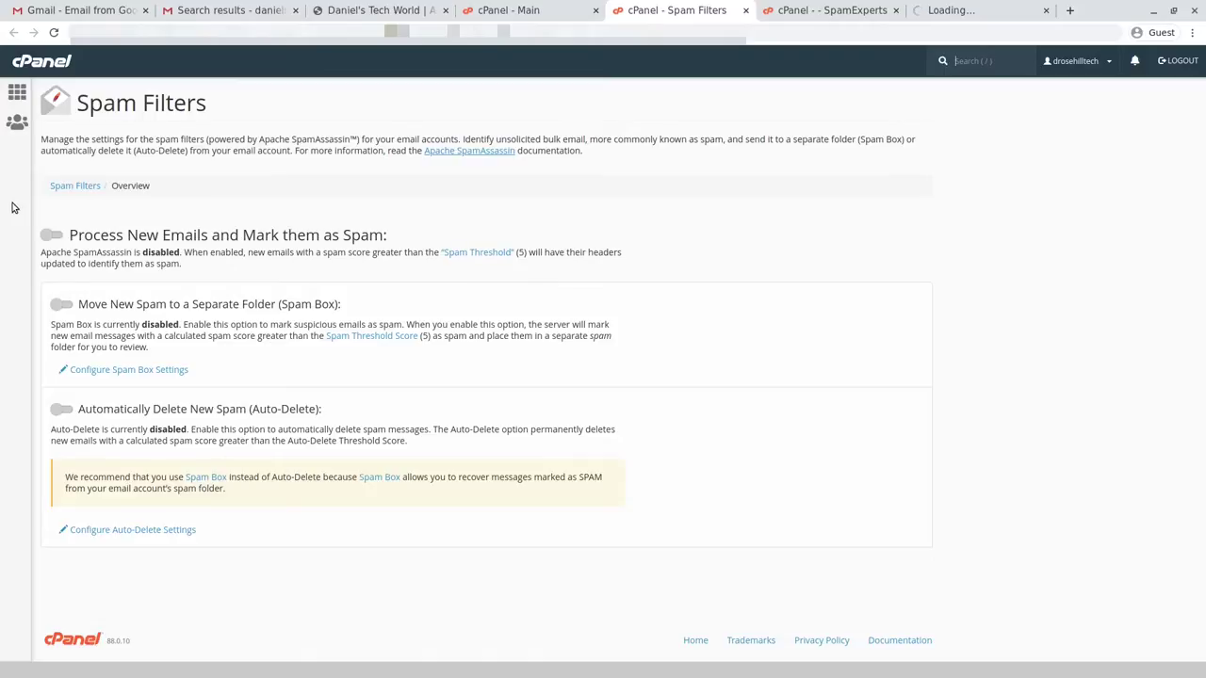
{"action": "left_click", "coordinate": [52, 236]}
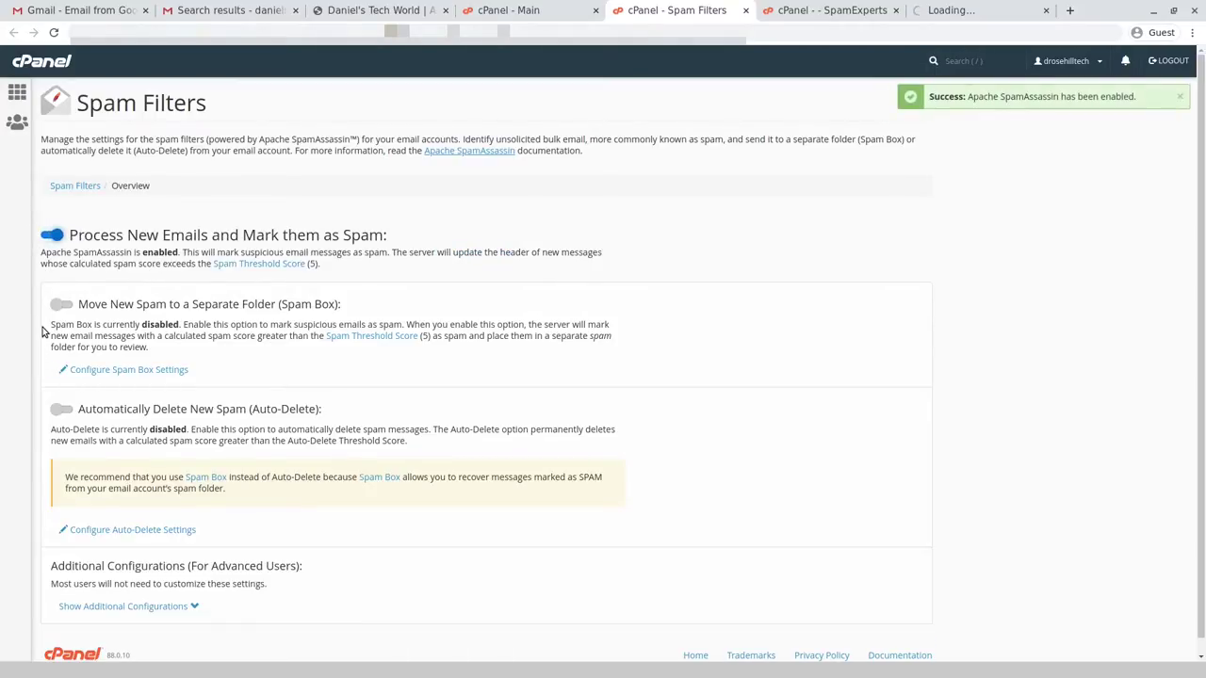
{"action": "left_click", "coordinate": [49, 236]}
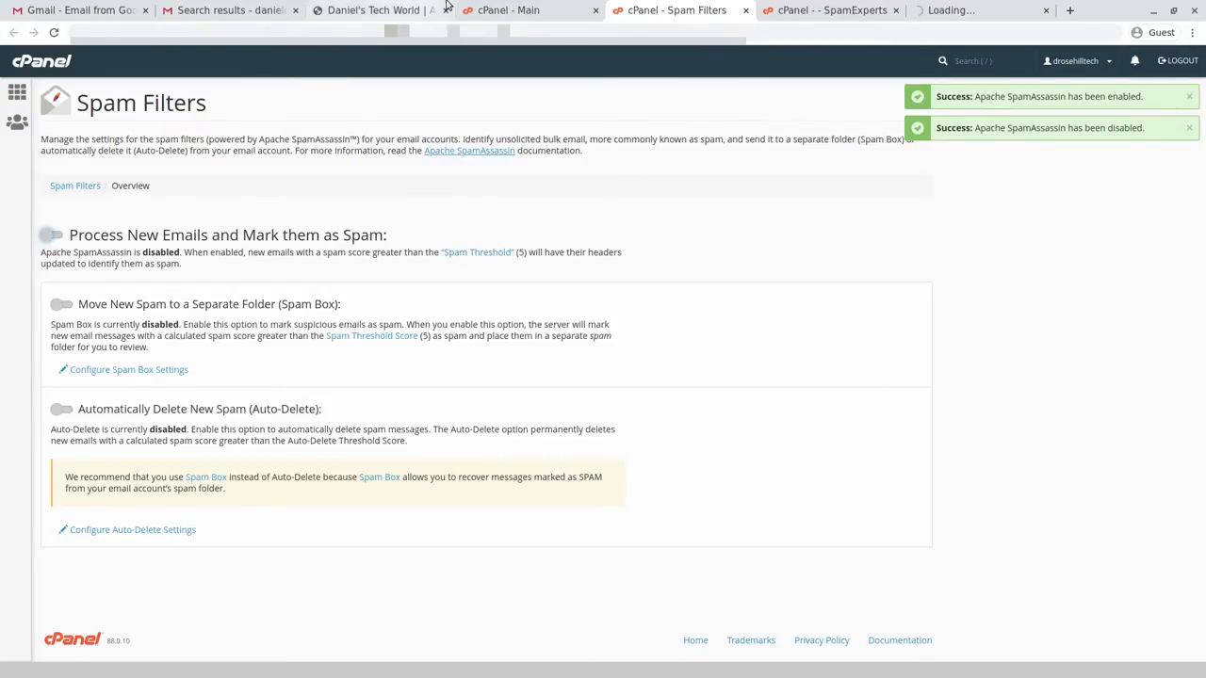
- Clear the 'spam' search on the cPanel dashboard
{"action": "left_click", "coordinate": [524, 7]}
{"action": "left_click", "coordinate": [124, 98]}
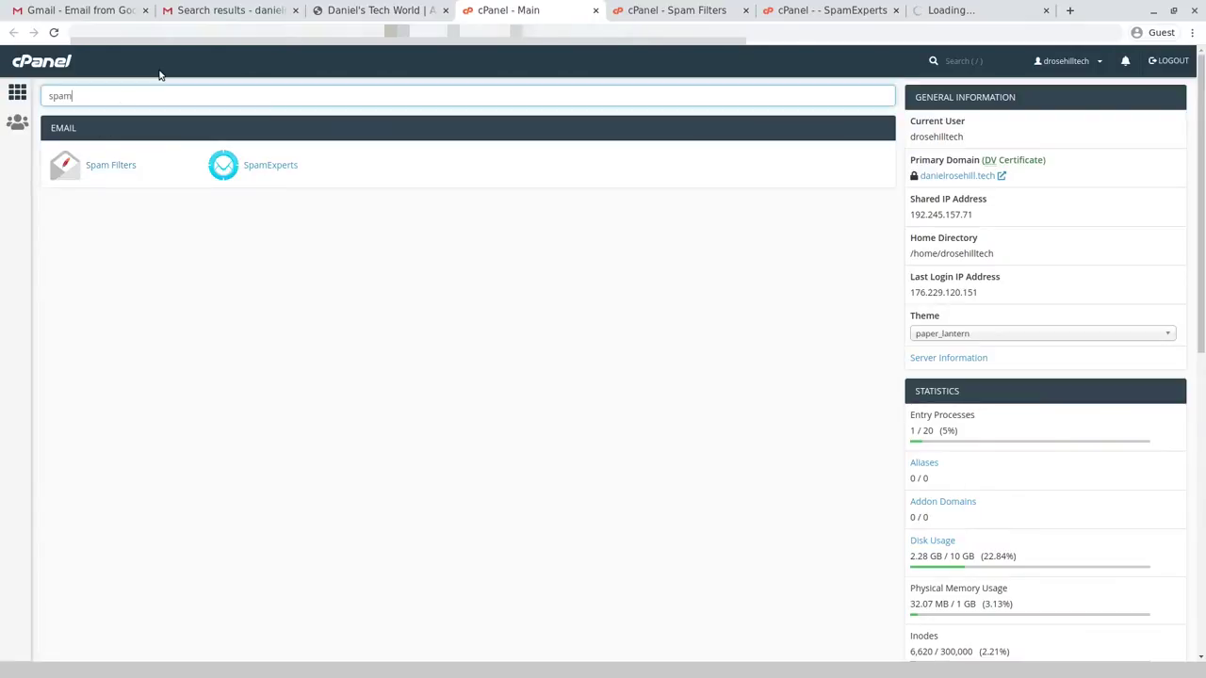
{"action": "key", "text": "ctrl+a"}
{"action": "key", "text": "BackSpace"}
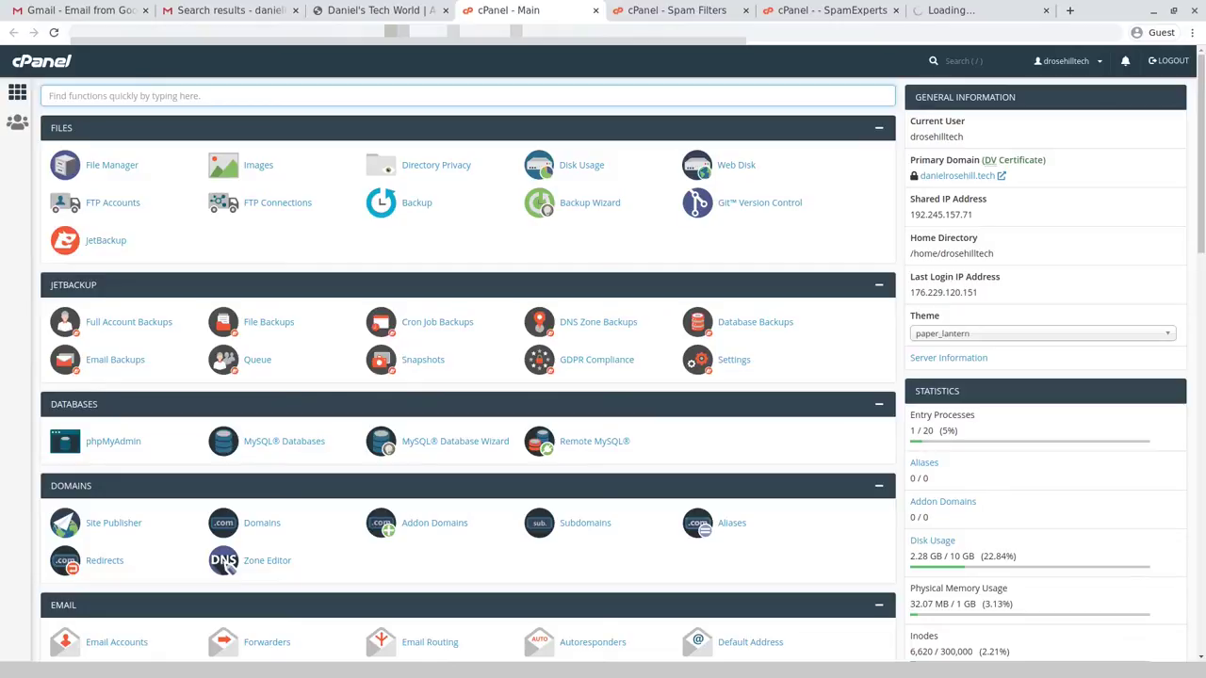
- Open Email Accounts in a background tab and close the Spam Filters tab
{"action": "scroll", "coordinate": [145, 245], "scroll_direction": "down", "scroll_amount": 5}
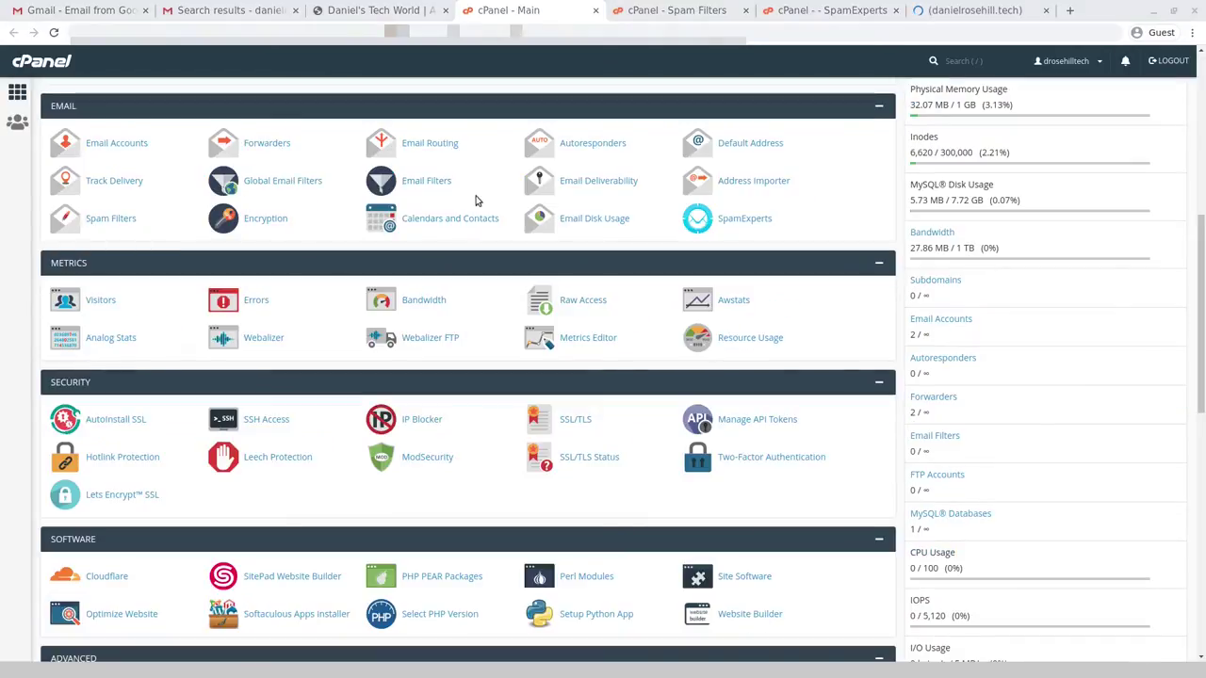
{"action": "middle_click", "coordinate": [117, 143]}
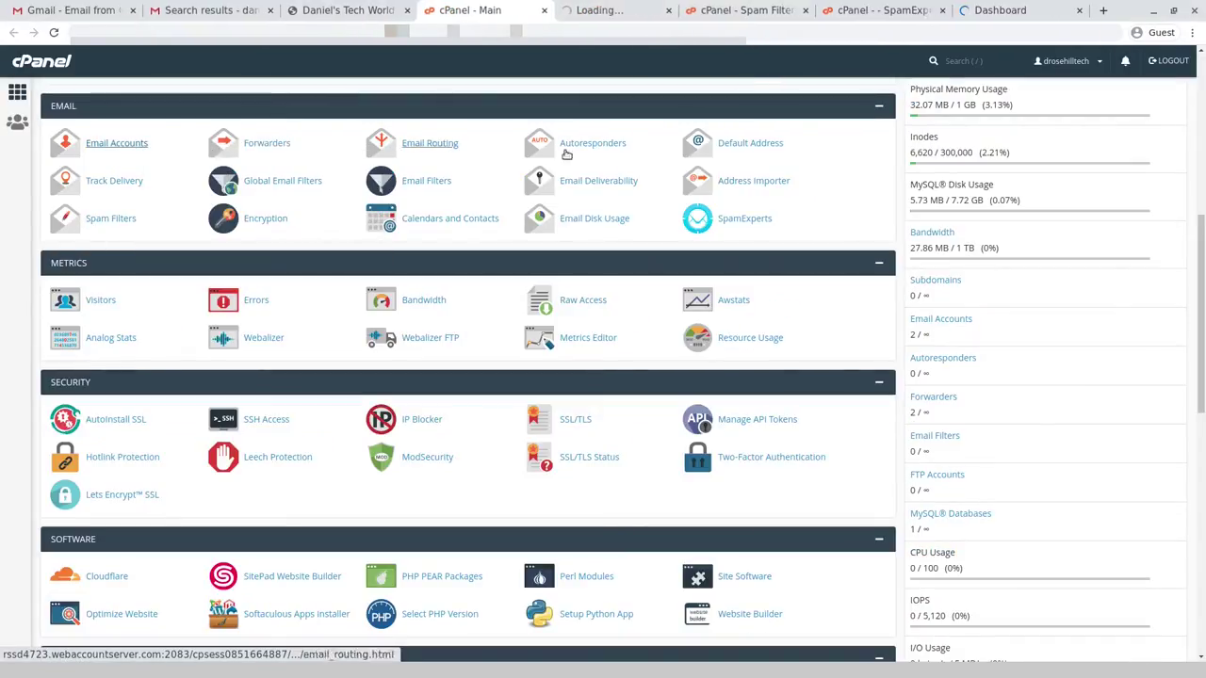
{"action": "left_click", "coordinate": [811, 12]}
- Create mailbox gmail_demo with a pasted strong password and Unlimited storage, then view its client setup
{"action": "left_click", "coordinate": [614, 10]}
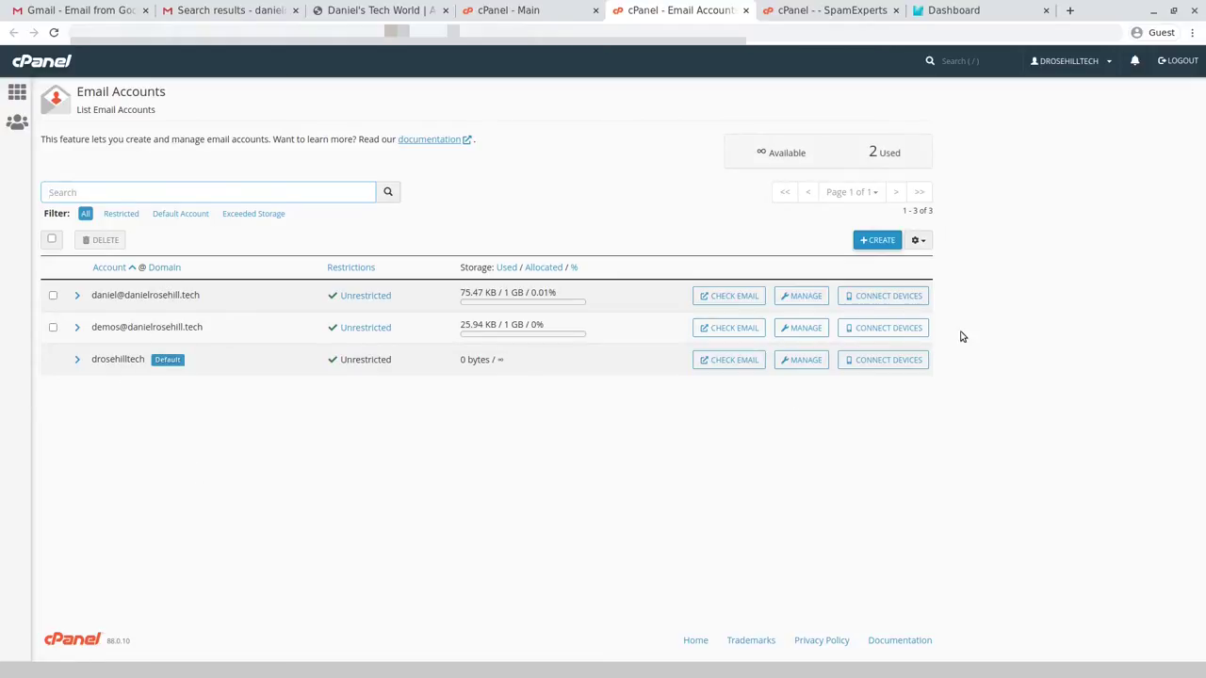
{"action": "left_click", "coordinate": [878, 241]}
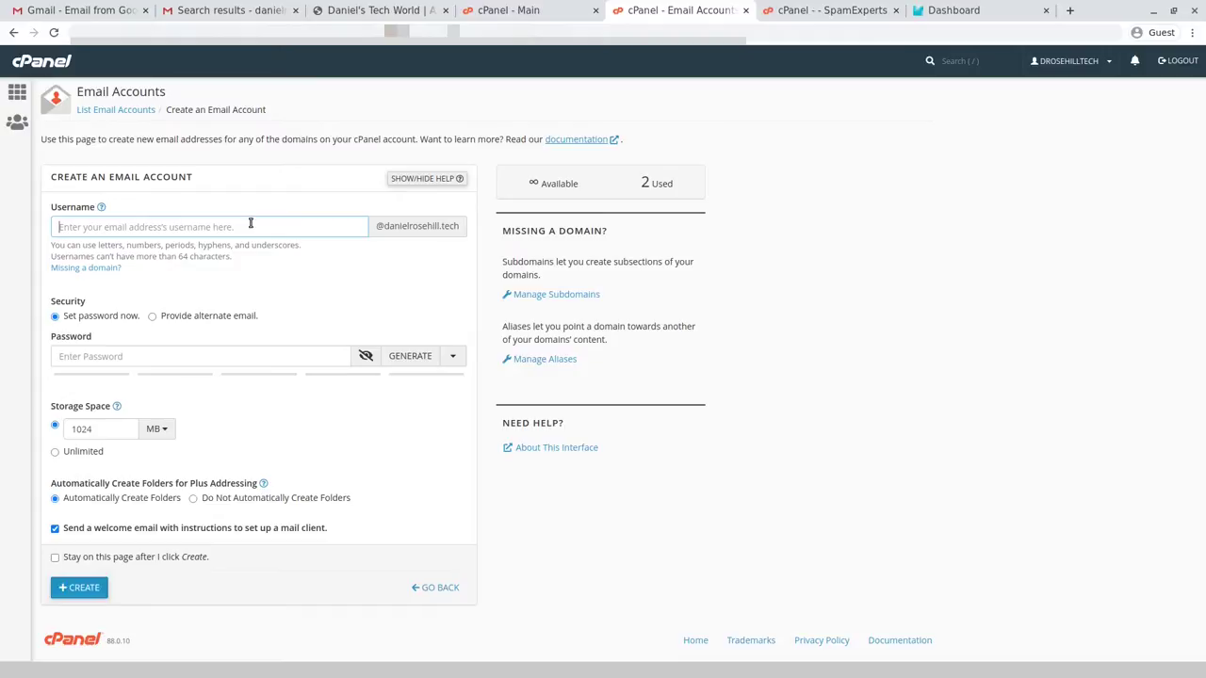
{"action": "type", "text": "gm"}
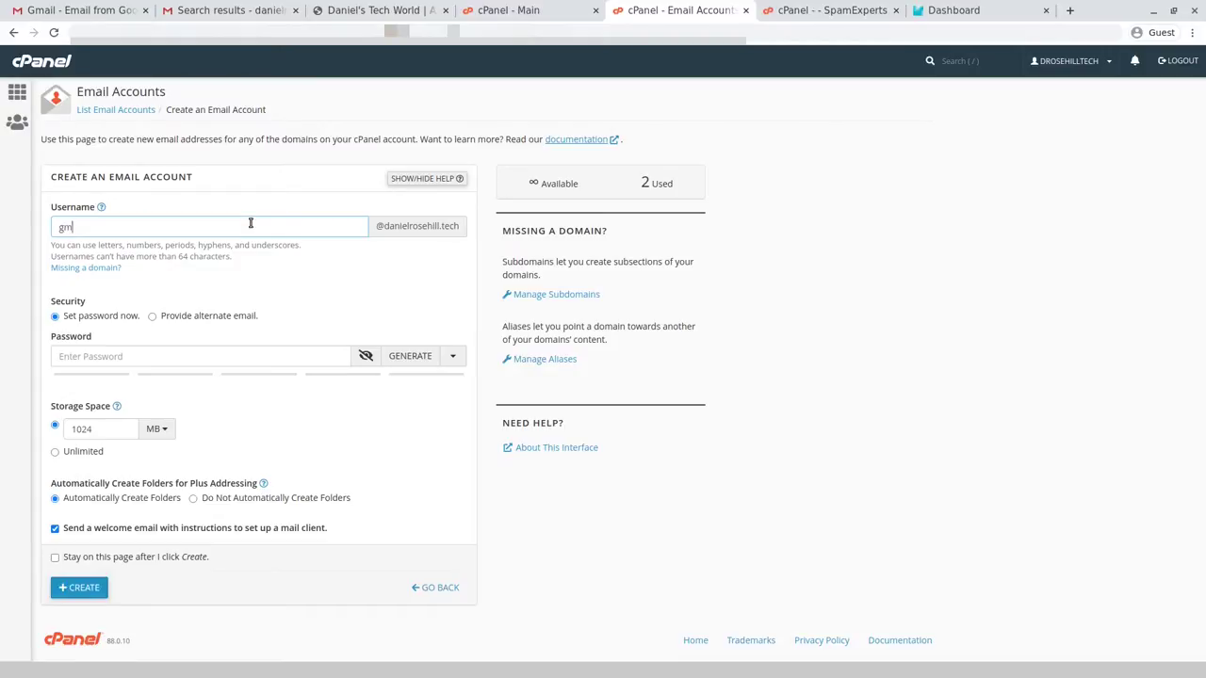
{"action": "type", "text": "ail_demo"}
{"action": "key", "text": "ctrl+v"}
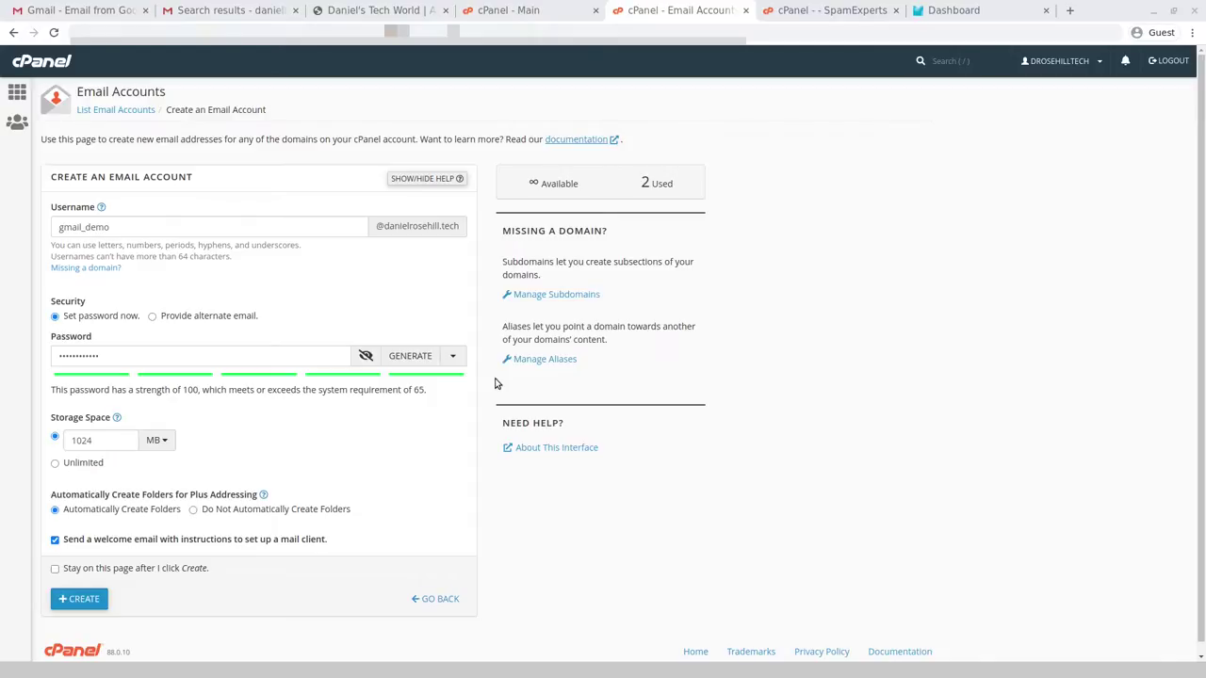
{"action": "left_click", "coordinate": [98, 465]}
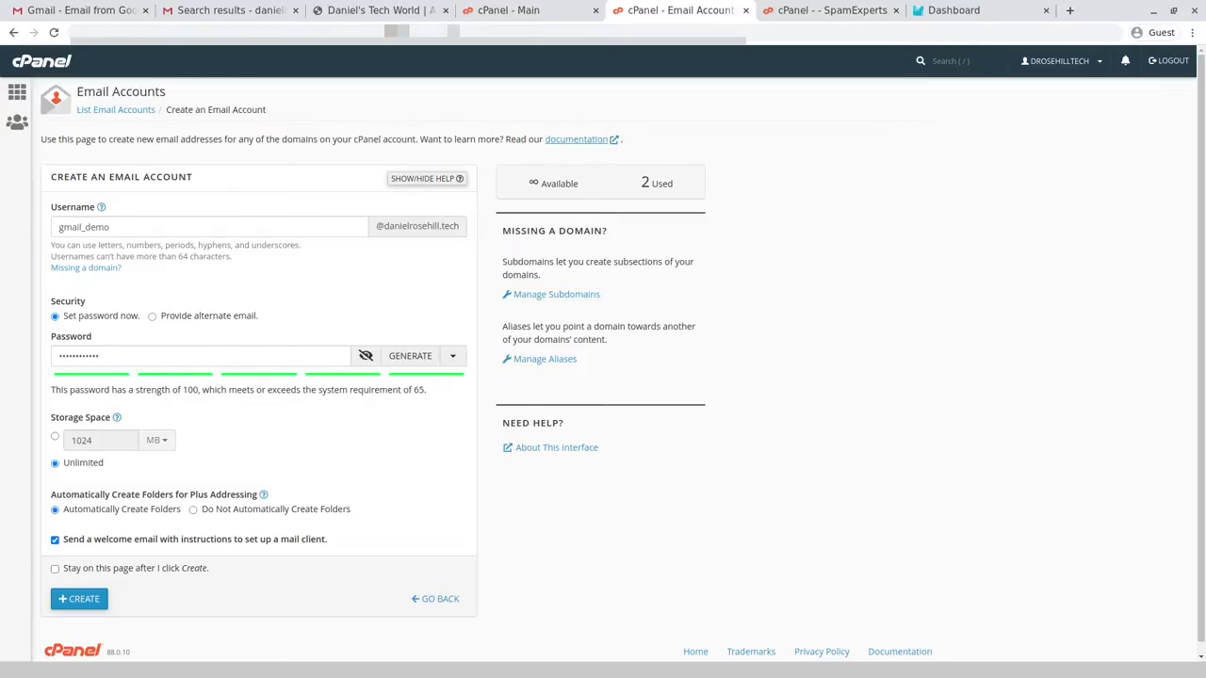
{"action": "key", "text": "Return"}
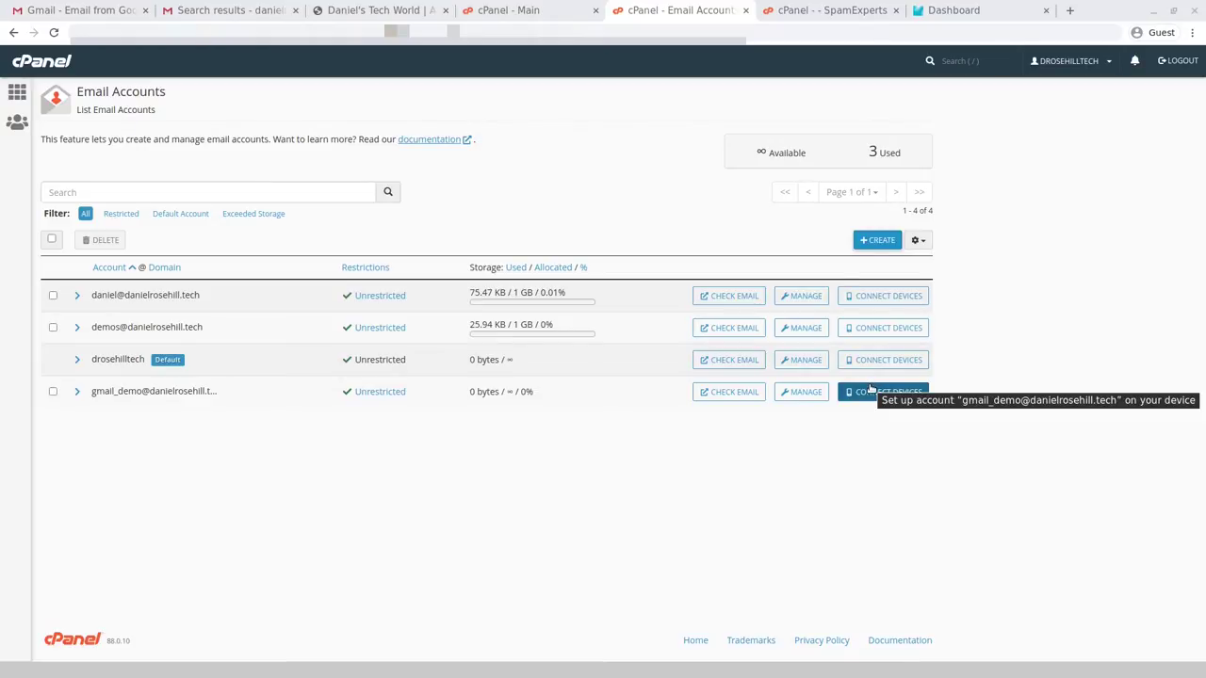
{"action": "left_click", "coordinate": [869, 392]}
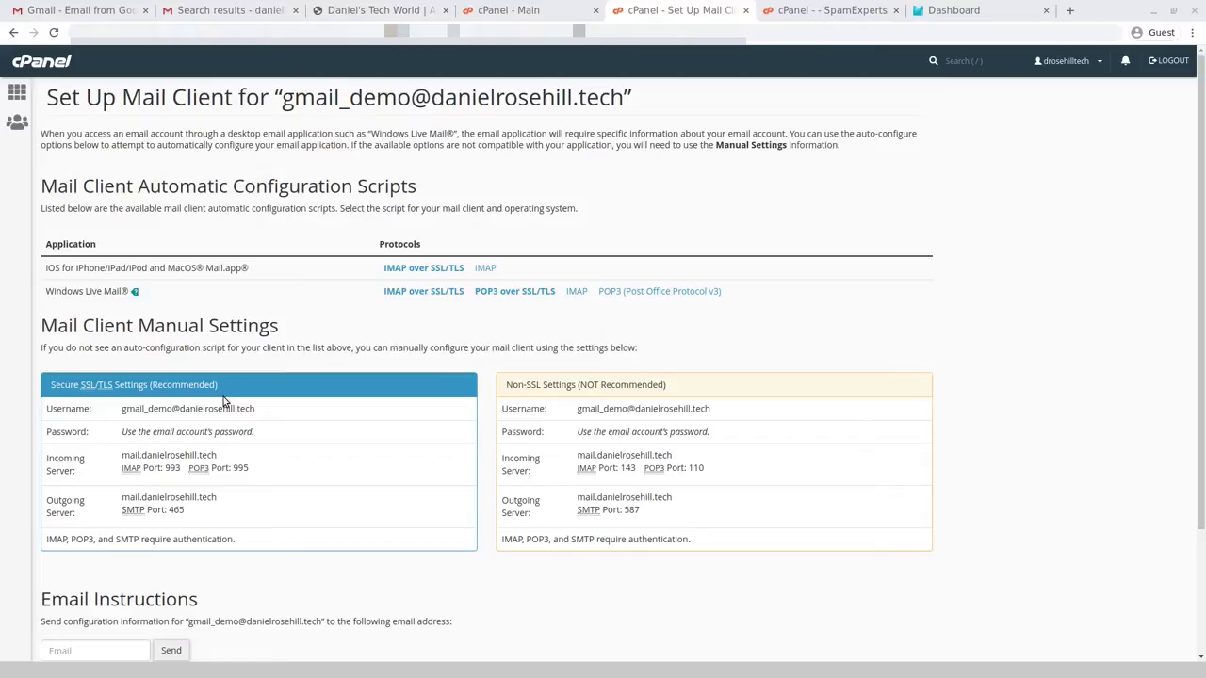
- Note SMTP port 465 for gmail_demo, then email its setup instructions to the Gmail address
{"action": "left_click_drag", "start_coordinate": [167, 510], "coordinate": [200, 513]}
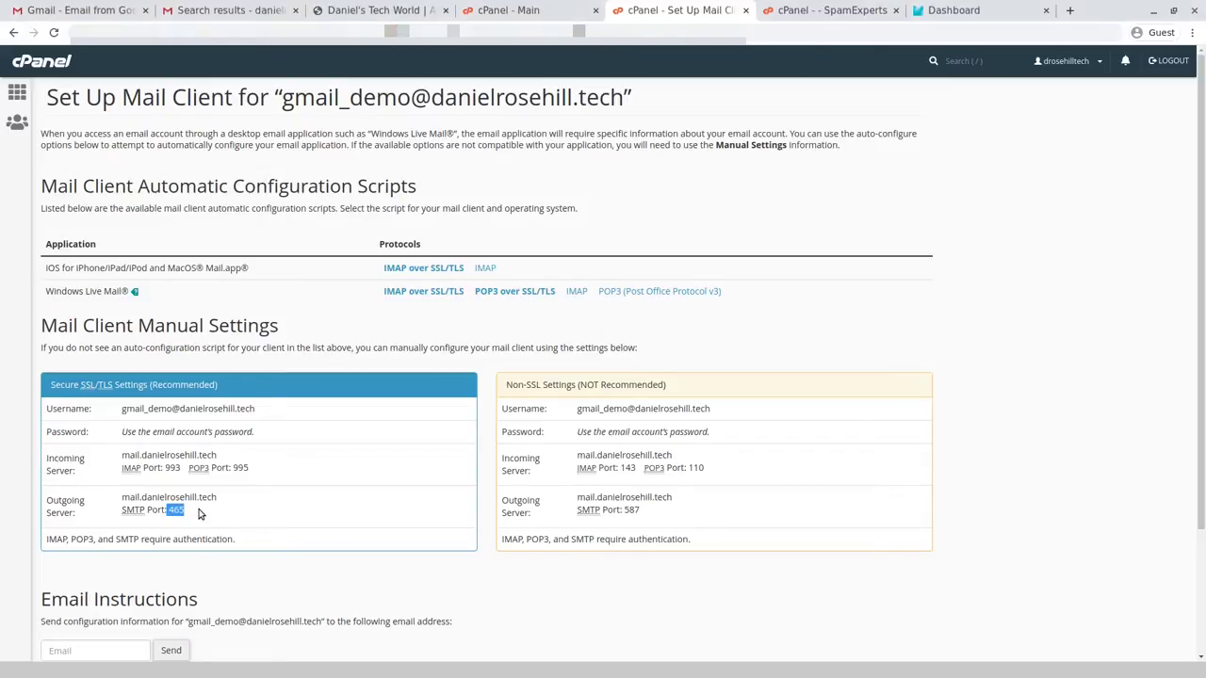
{"action": "left_click", "coordinate": [172, 508]}
{"action": "left_click", "coordinate": [118, 650]}
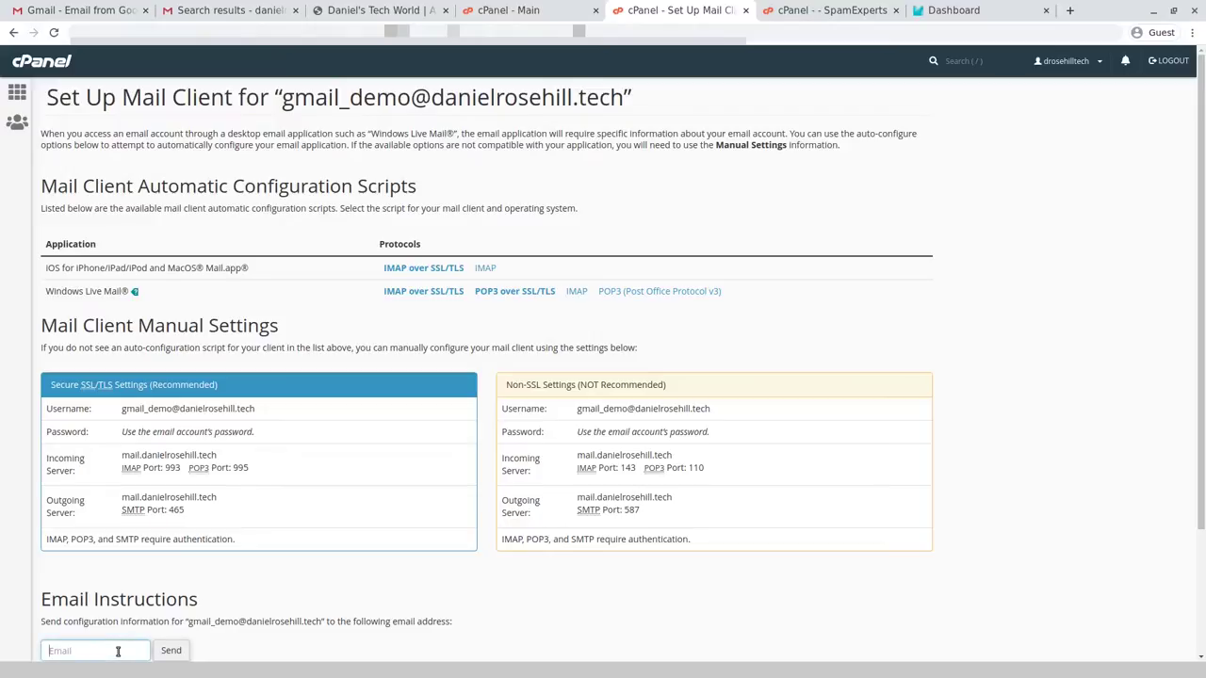
{"action": "key", "text": "Return"}
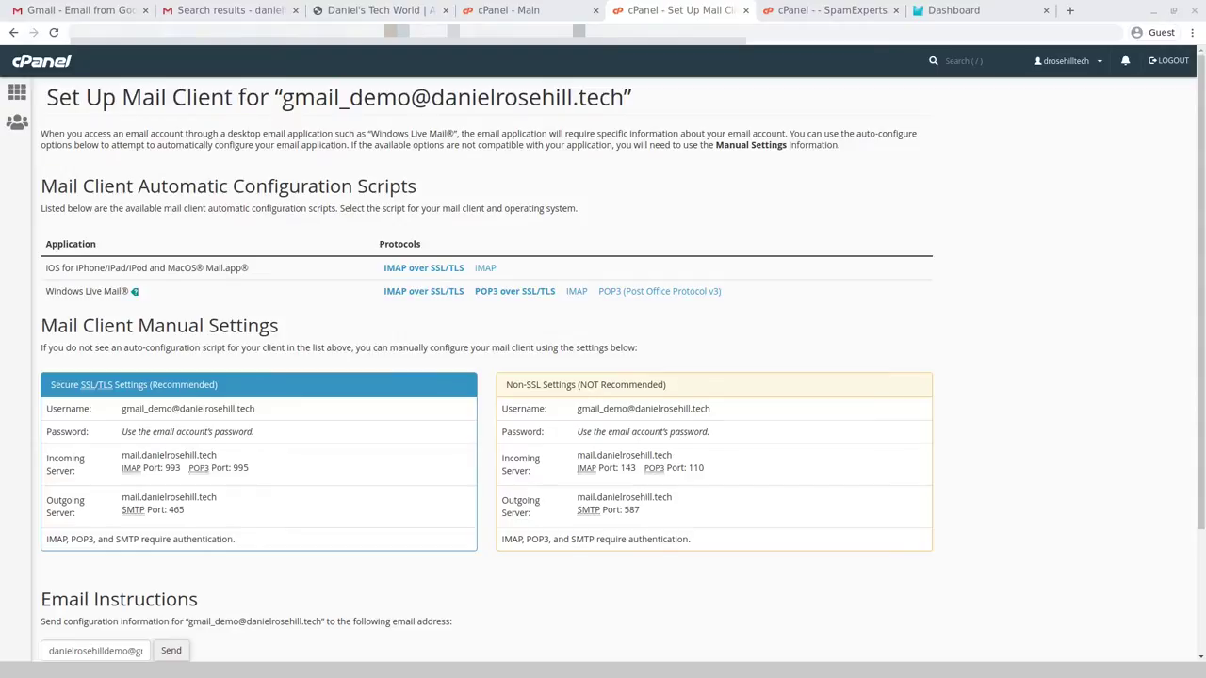
{"action": "left_click", "coordinate": [508, 10]}
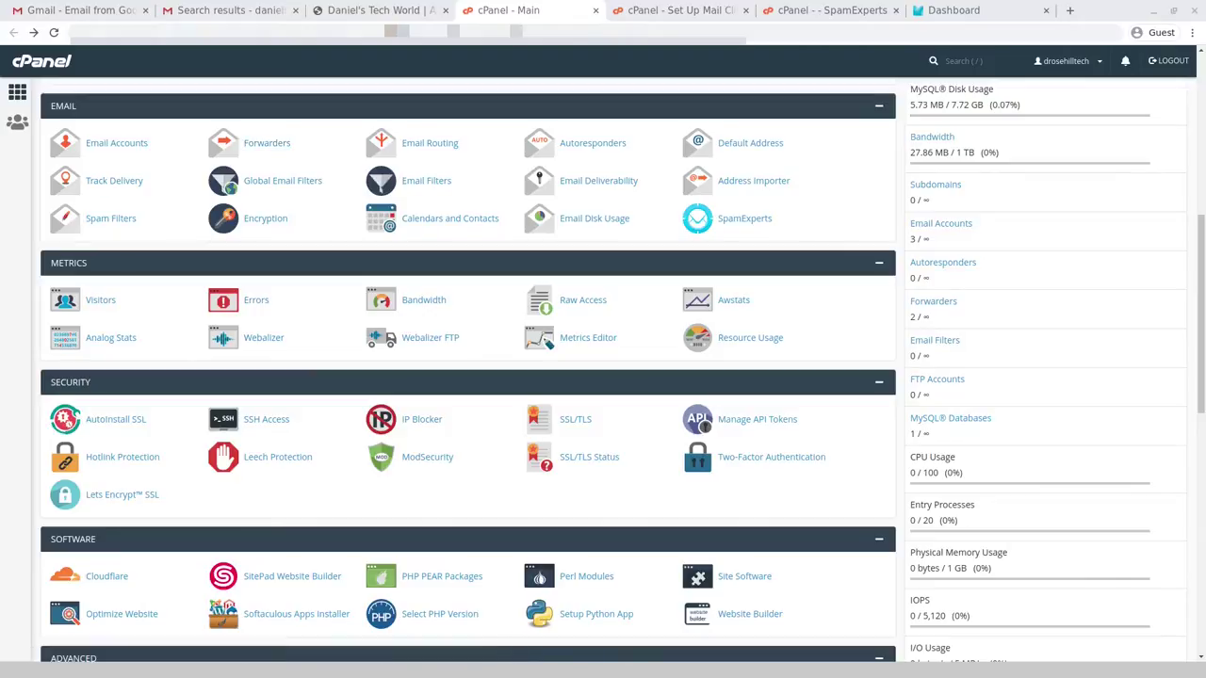
- Start a forwarder for gmail_demo with the Gmail address as its destination
{"action": "left_click", "coordinate": [267, 142]}
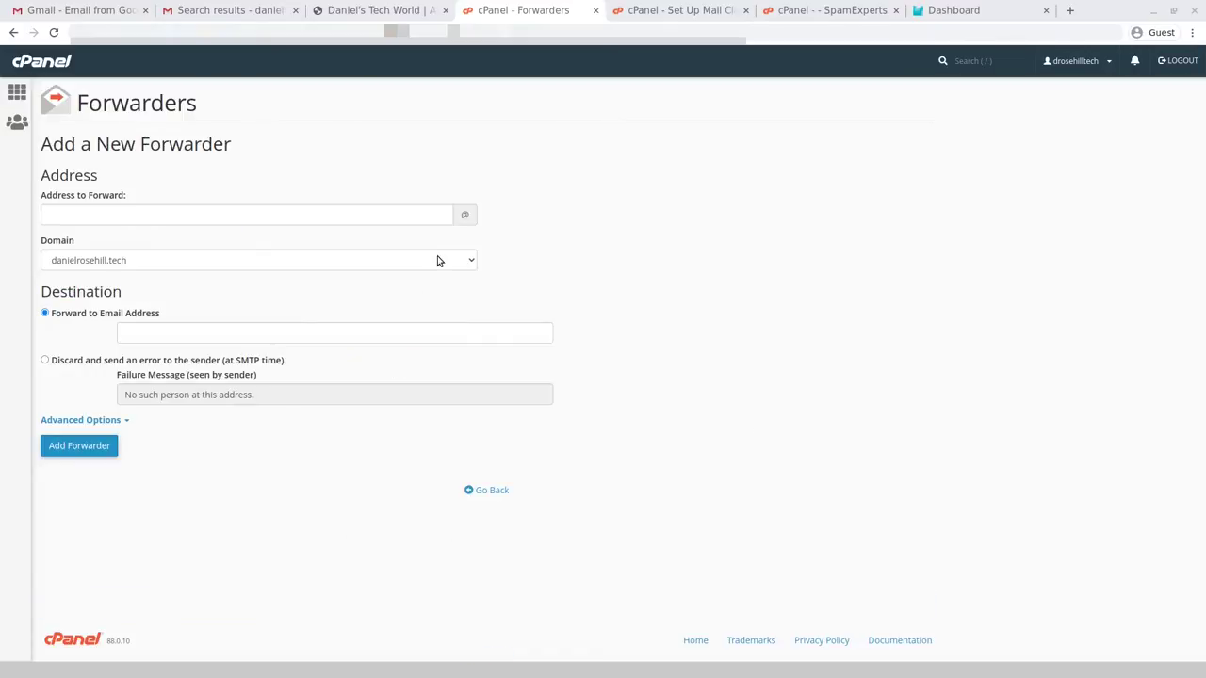
{"action": "left_click", "coordinate": [318, 215]}
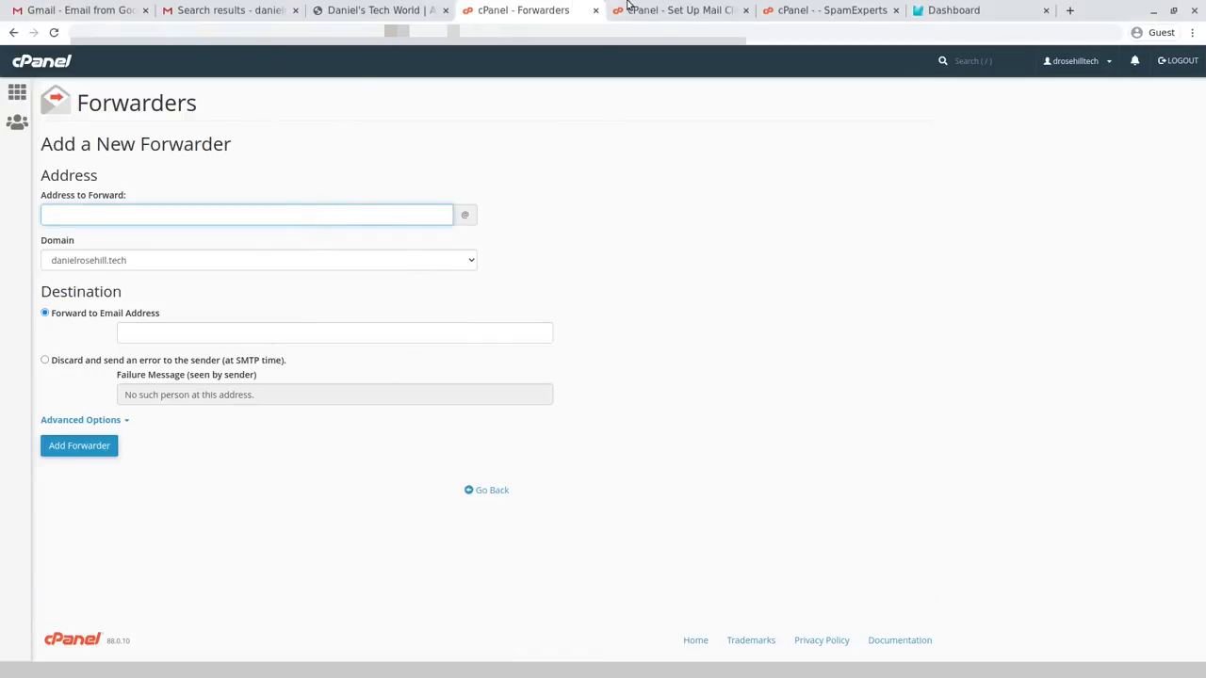
{"action": "type", "text": "gmail"}
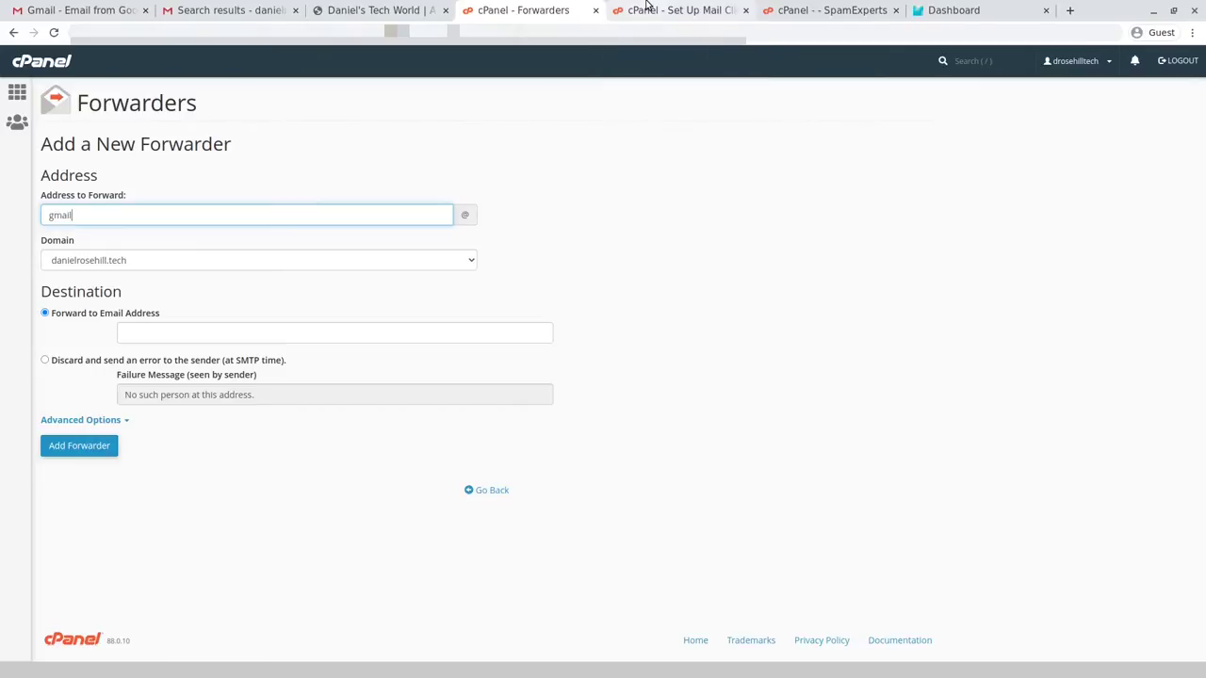
{"action": "type", "text": "_demo"}
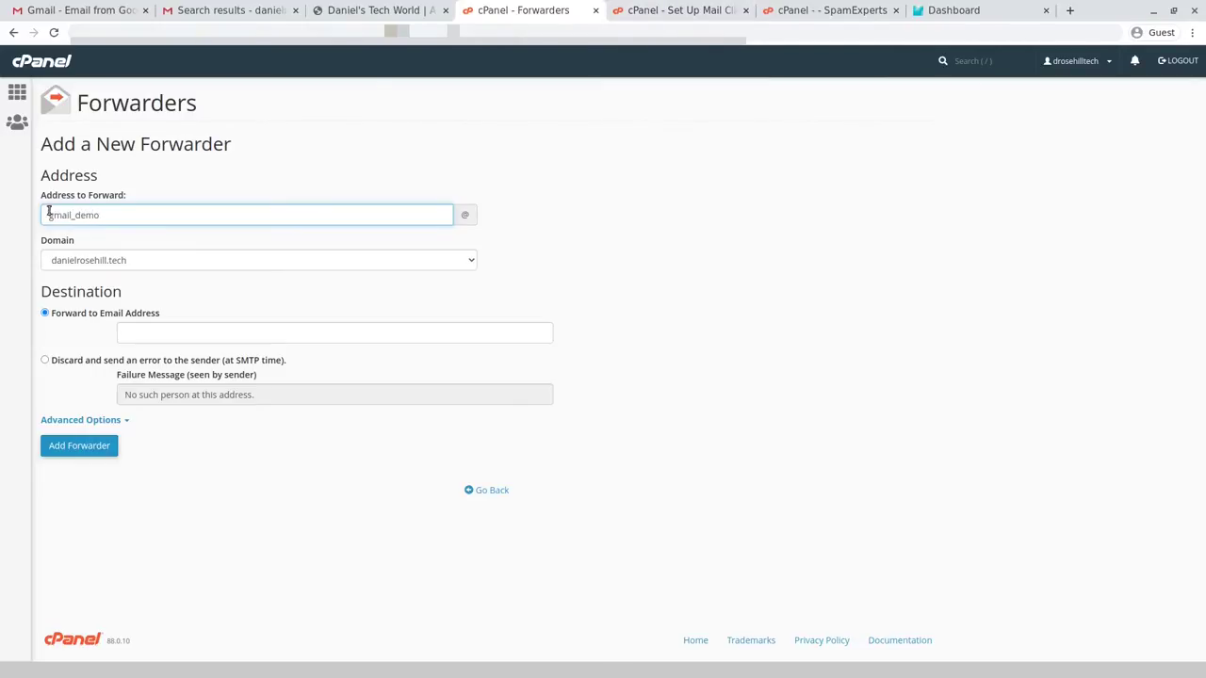
{"action": "key", "text": "ctrl+plus"}
{"action": "key", "text": "ctrl+plus"}
{"action": "key", "text": "ctrl+plus"}
{"action": "key", "text": "ctrl+plus"}
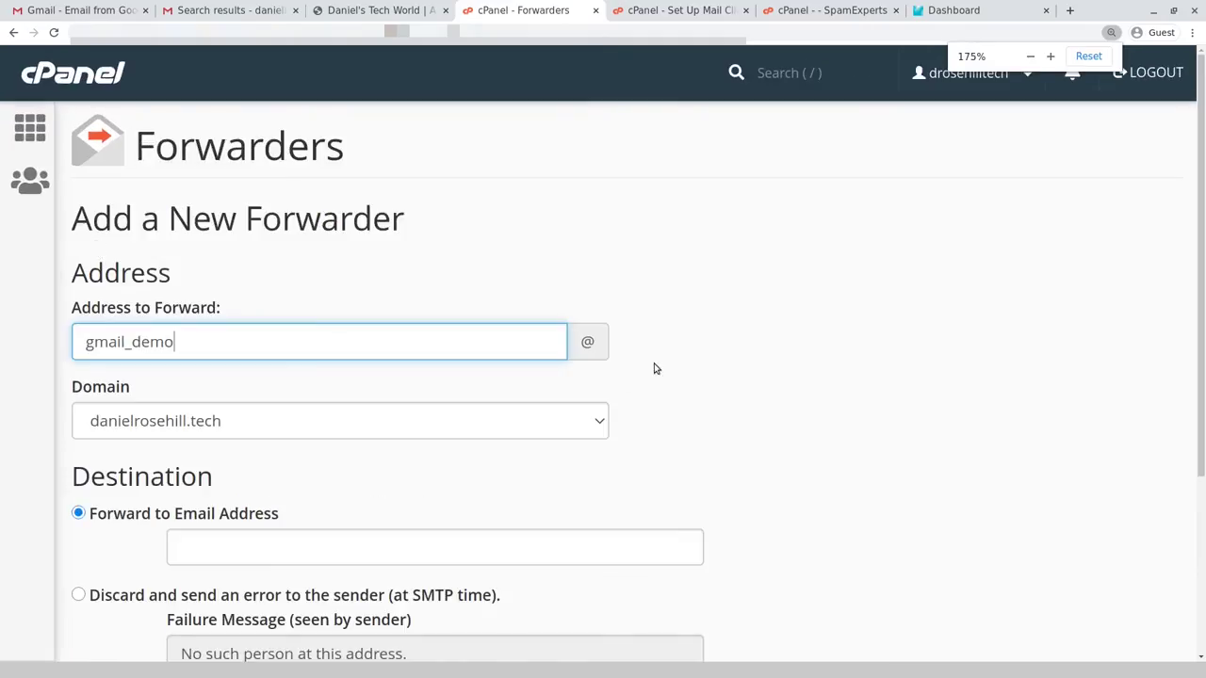
{"action": "scroll", "coordinate": [592, 360], "scroll_direction": "down", "scroll_amount": 2}
{"action": "left_click", "coordinate": [313, 387]}
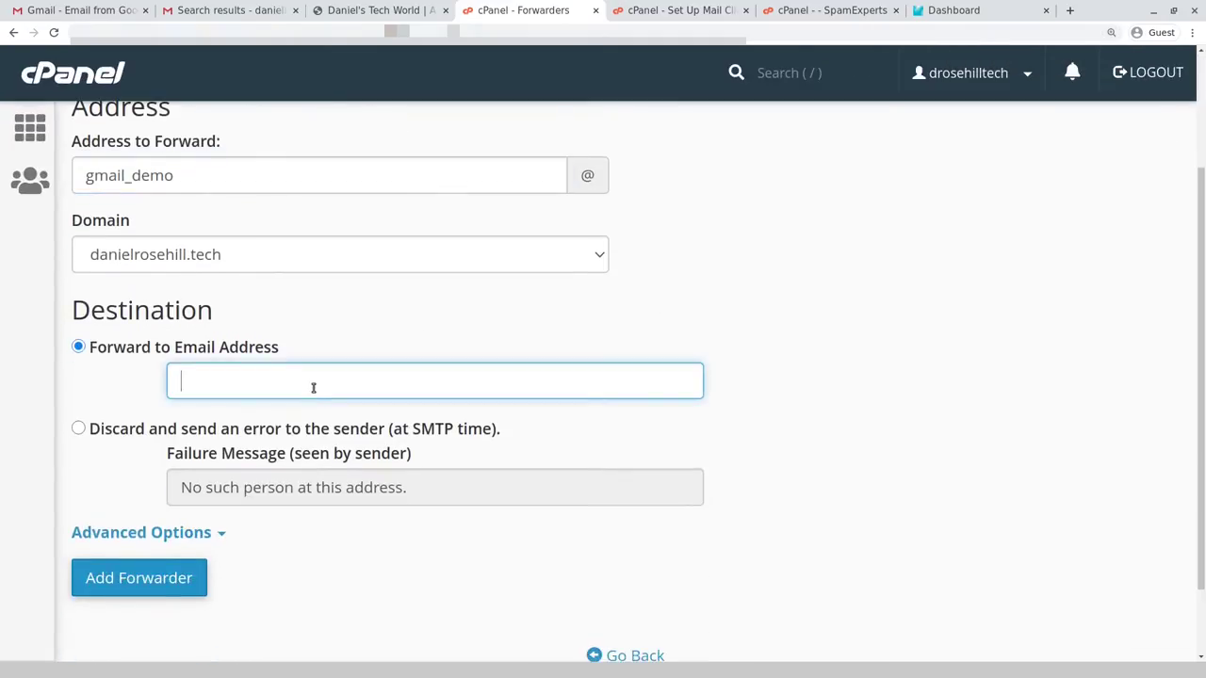
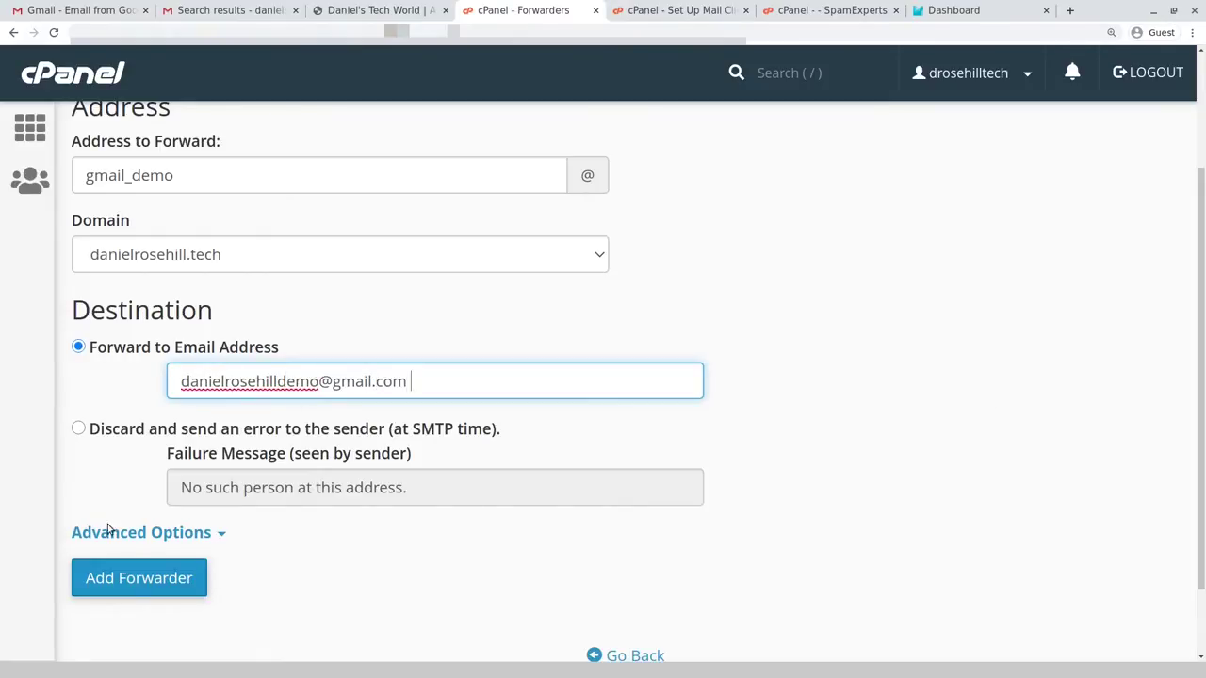
- Expand Advanced Options and add the forwarder
{"action": "left_click", "coordinate": [75, 532]}
{"action": "scroll", "coordinate": [371, 376], "scroll_direction": "down", "scroll_amount": 7}
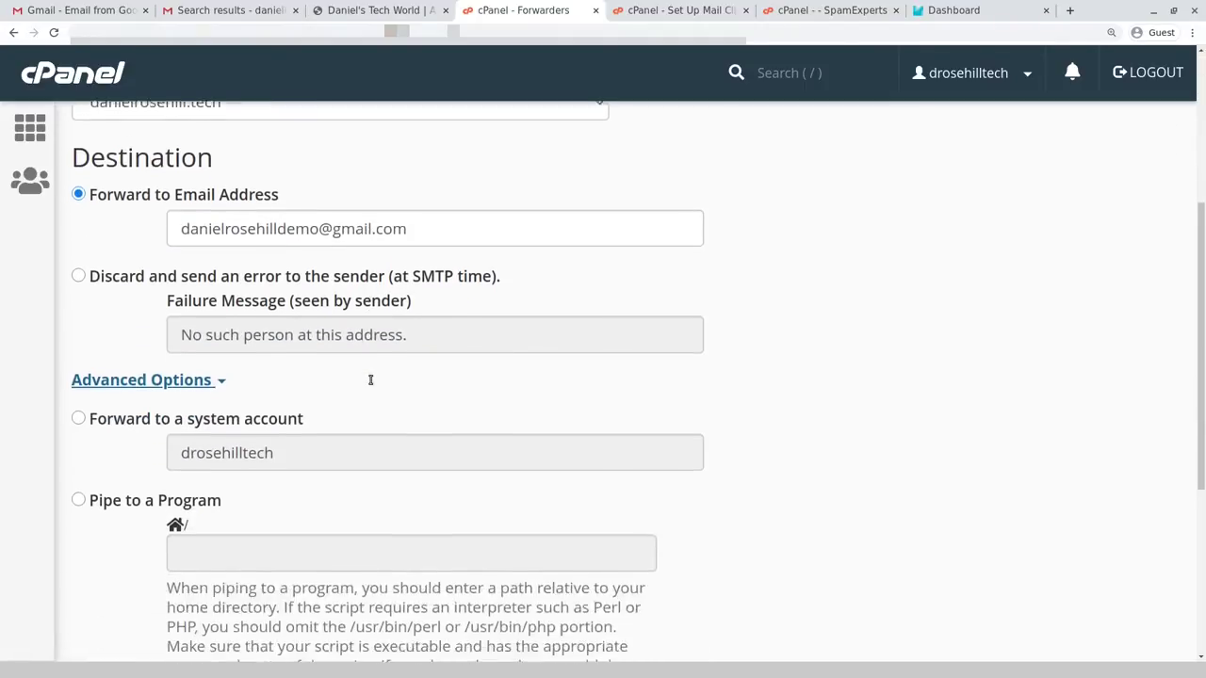
{"action": "scroll", "coordinate": [331, 429], "scroll_direction": "up", "scroll_amount": 2}
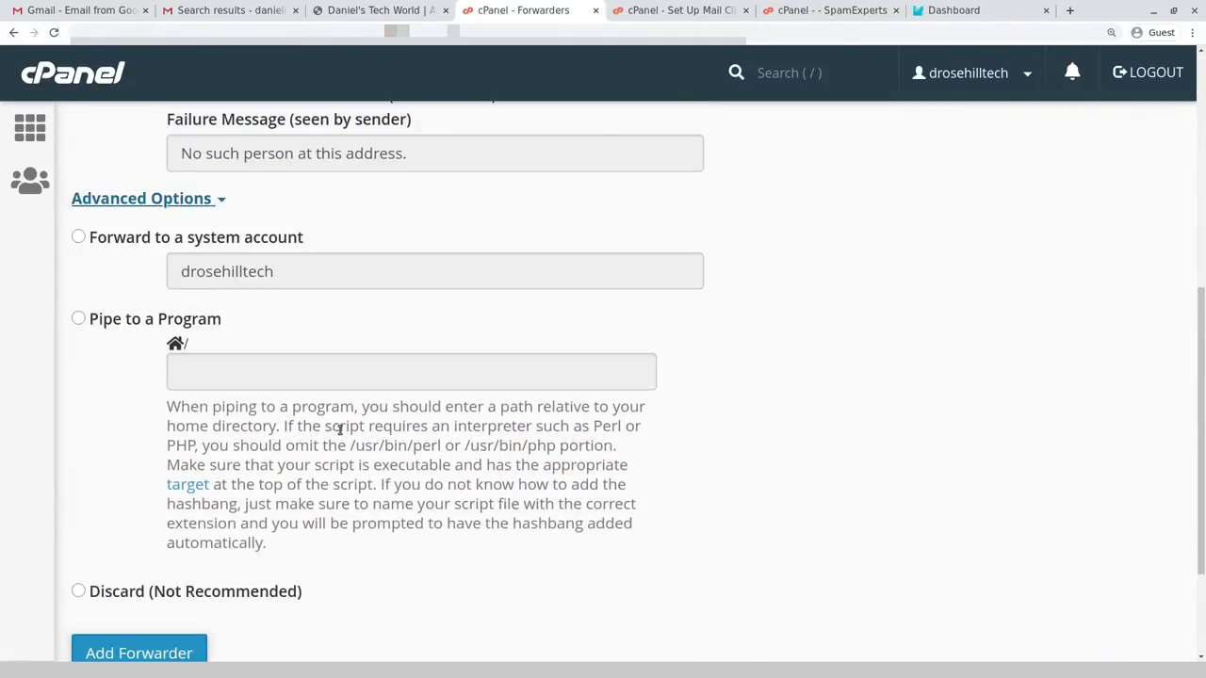
{"action": "key", "text": "ctrl+minus"}
{"action": "scroll", "coordinate": [396, 420], "scroll_direction": "up", "scroll_amount": 3}
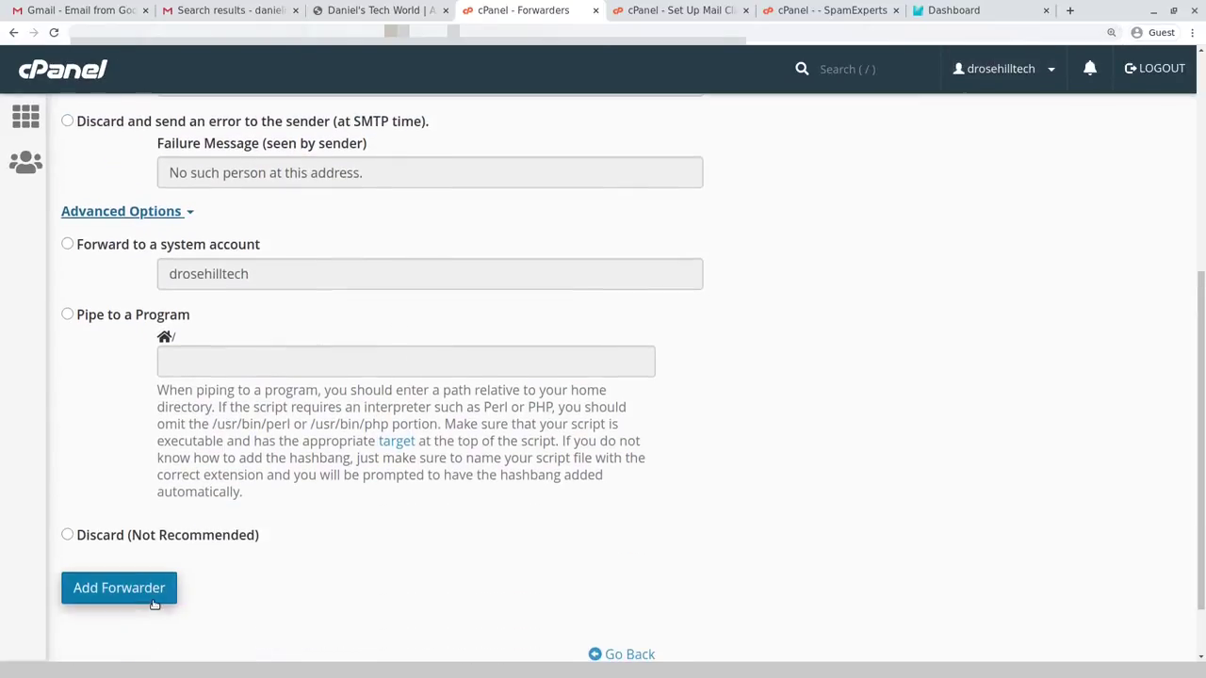
{"action": "left_click", "coordinate": [156, 600]}
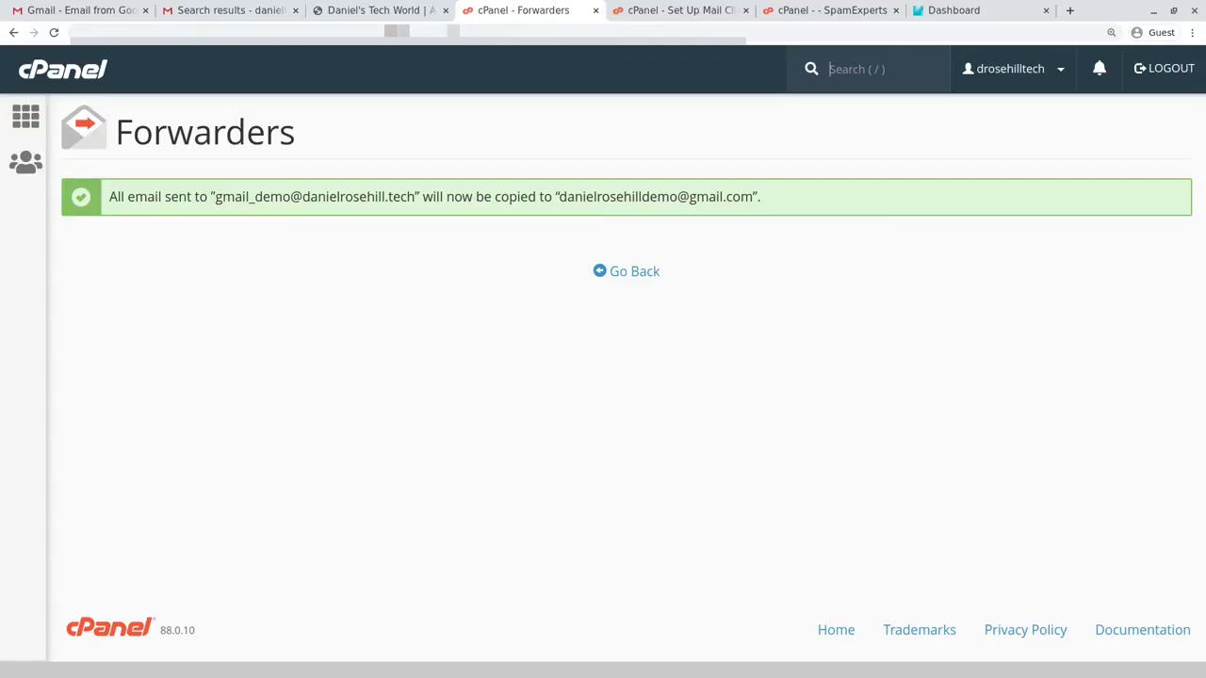
{"action": "key", "text": "ctrl+2"}
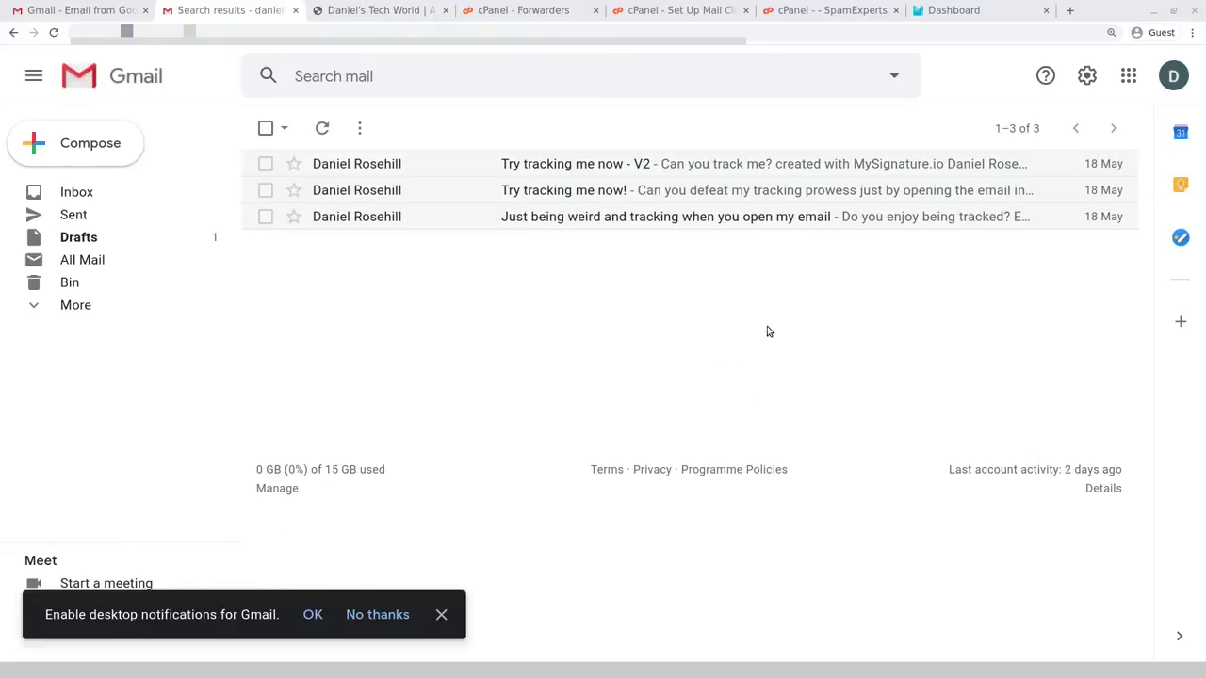
- Open Gmail's Accounts and Import settings and begin adding another send-from address
{"action": "left_click", "coordinate": [1086, 76]}
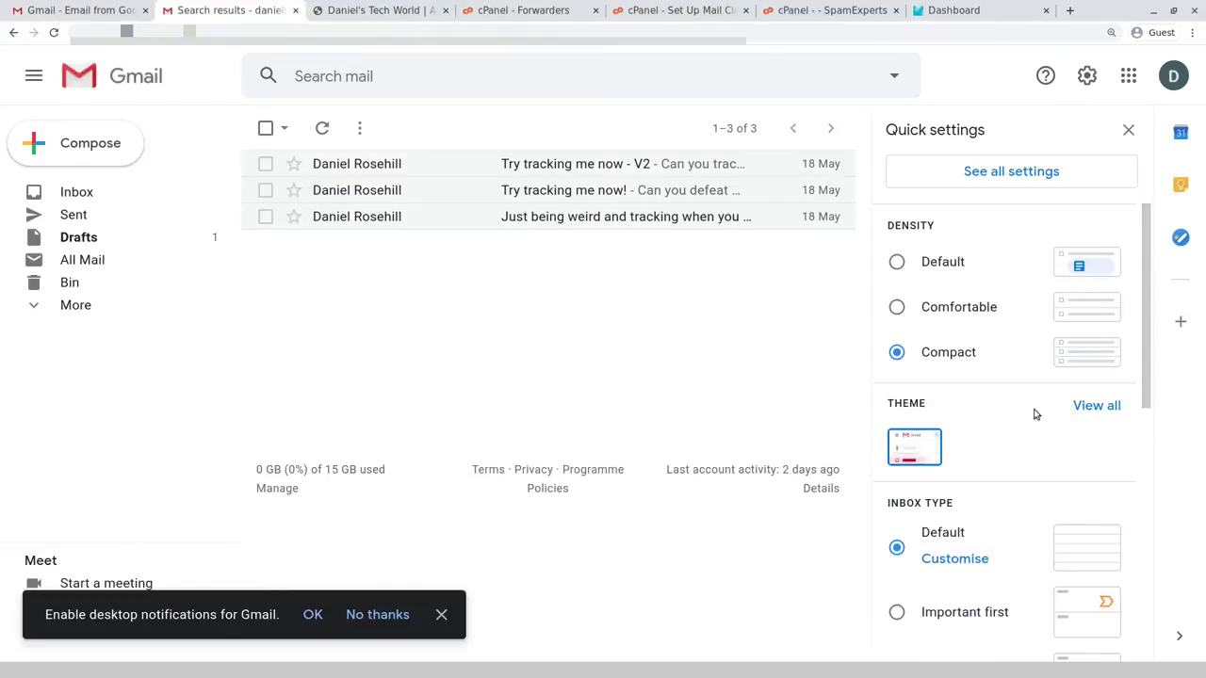
{"action": "left_click", "coordinate": [989, 174]}
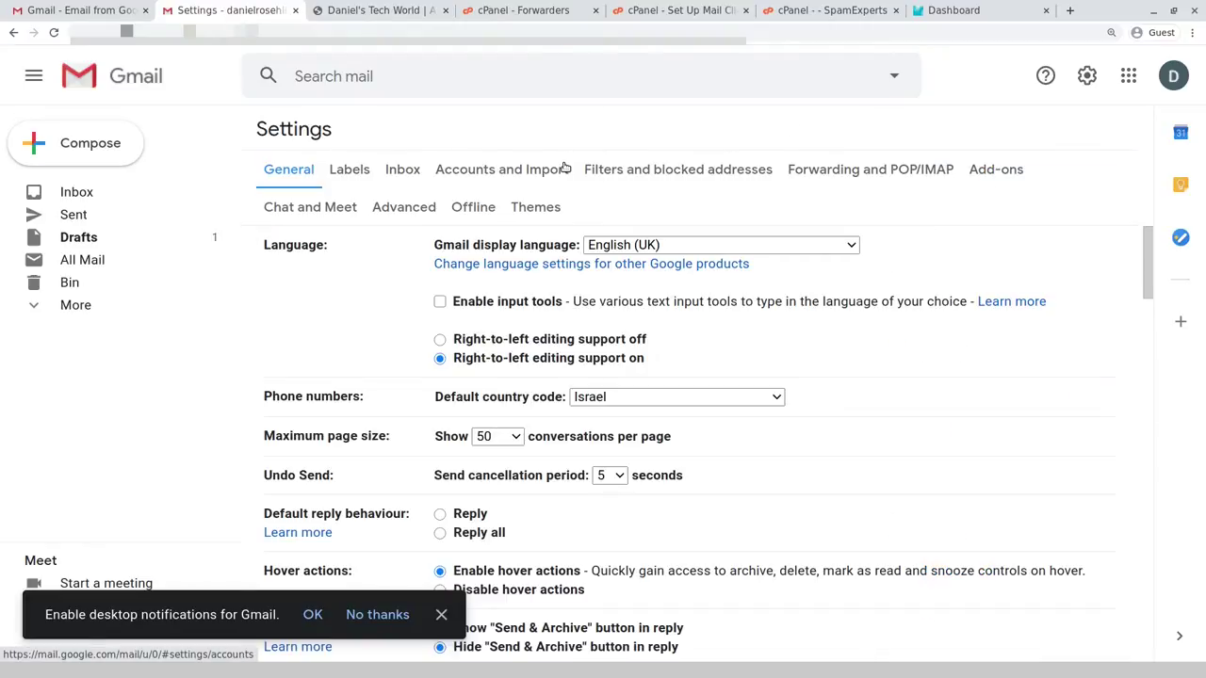
{"action": "left_click", "coordinate": [564, 169]}
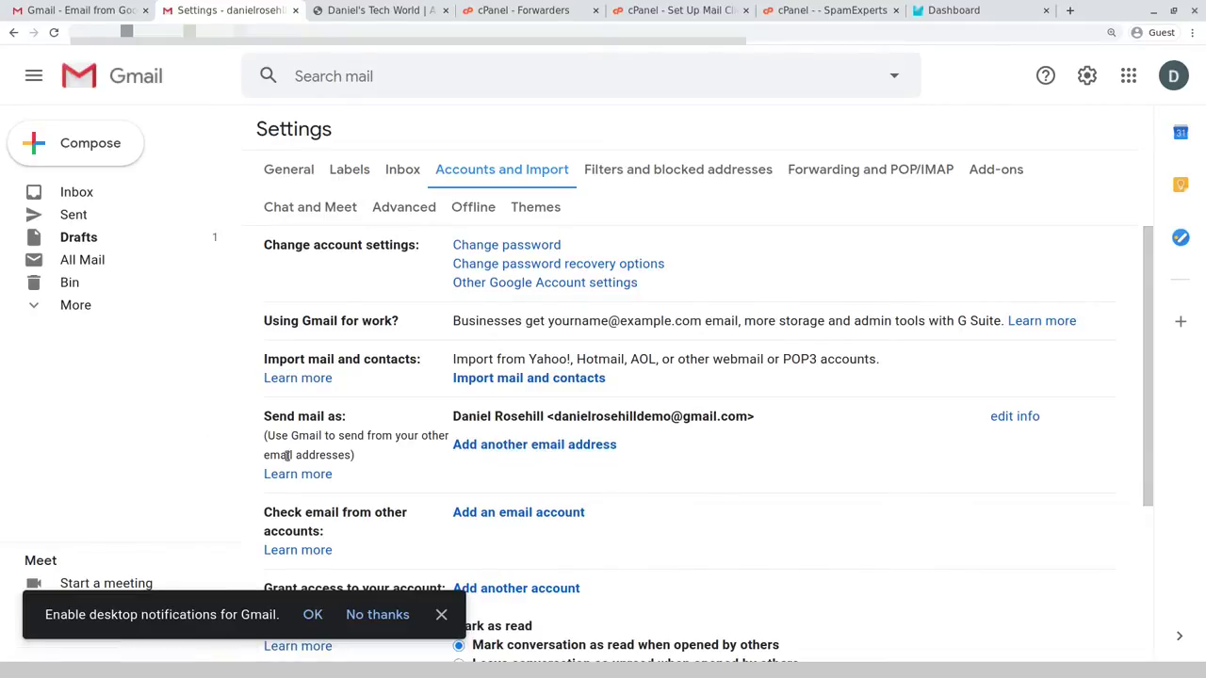
{"action": "left_click", "coordinate": [520, 449]}
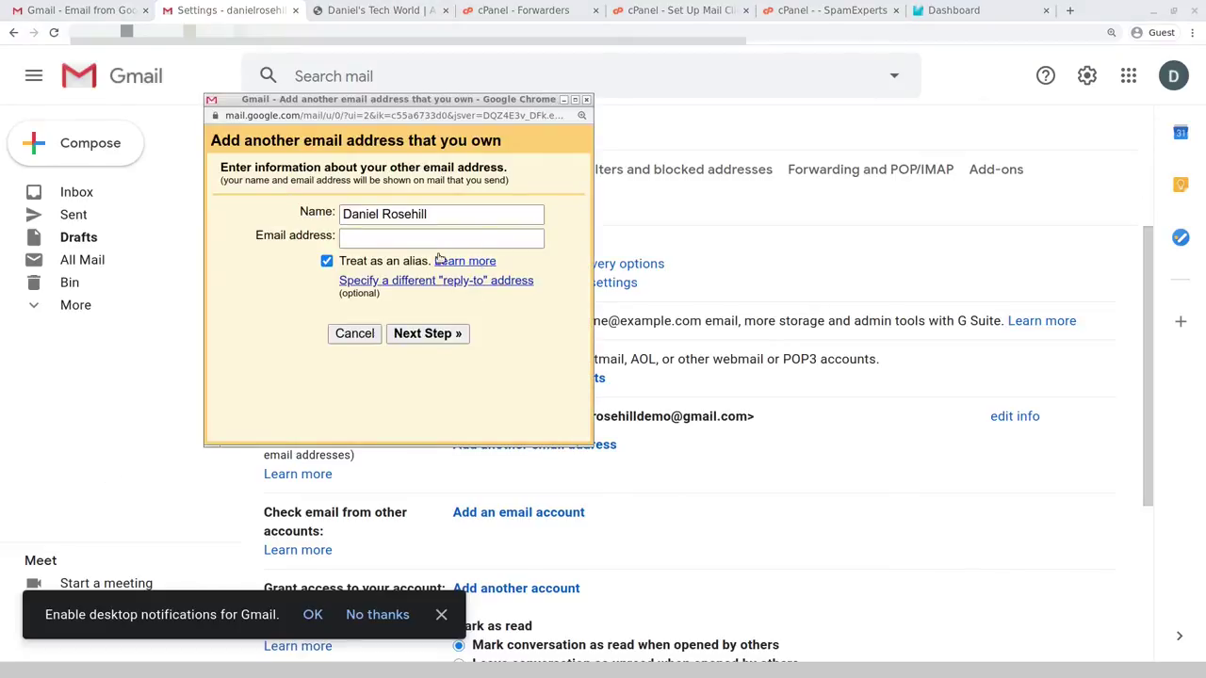
- Enter the demo domain mailbox's address in the Email address field
{"action": "left_click", "coordinate": [452, 238]}
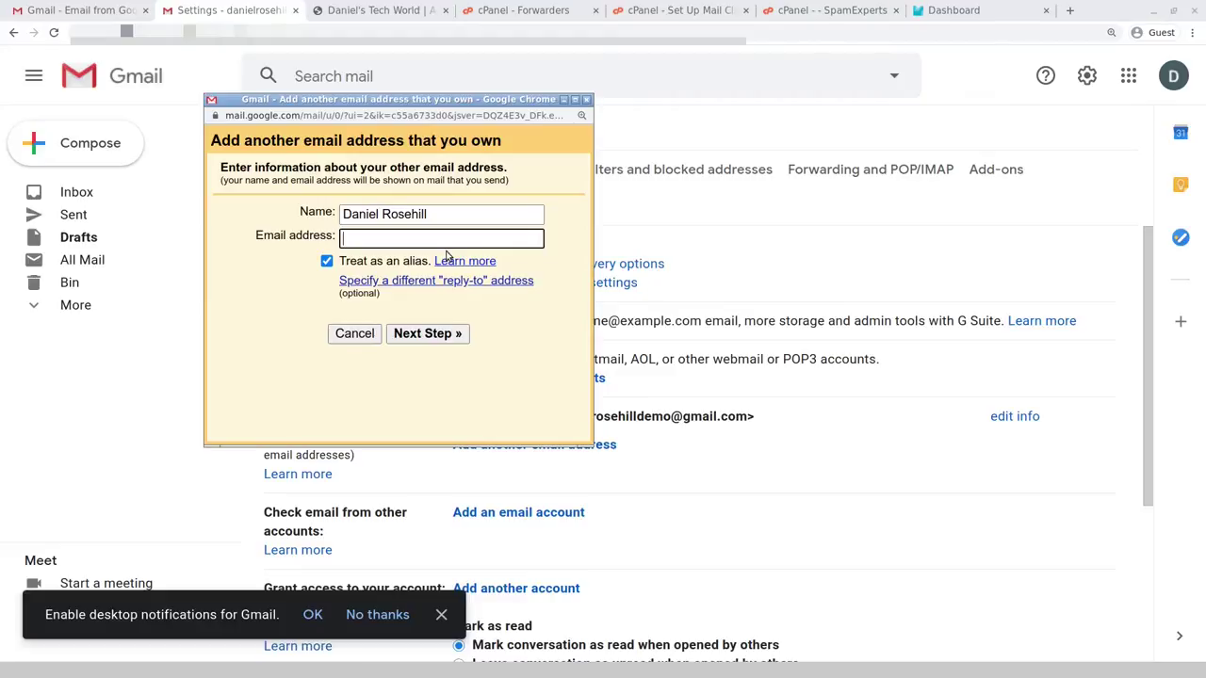
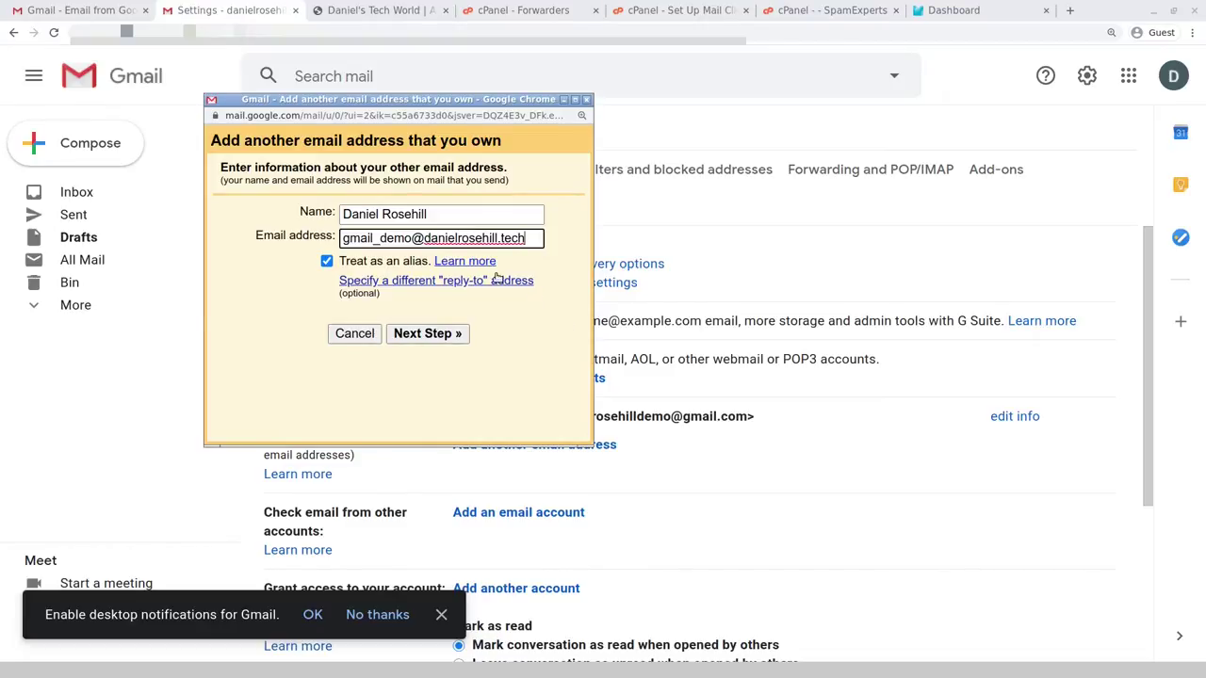
- Open and read the 'Treat as an alias' Learn more help article
{"action": "left_click", "coordinate": [455, 261]}
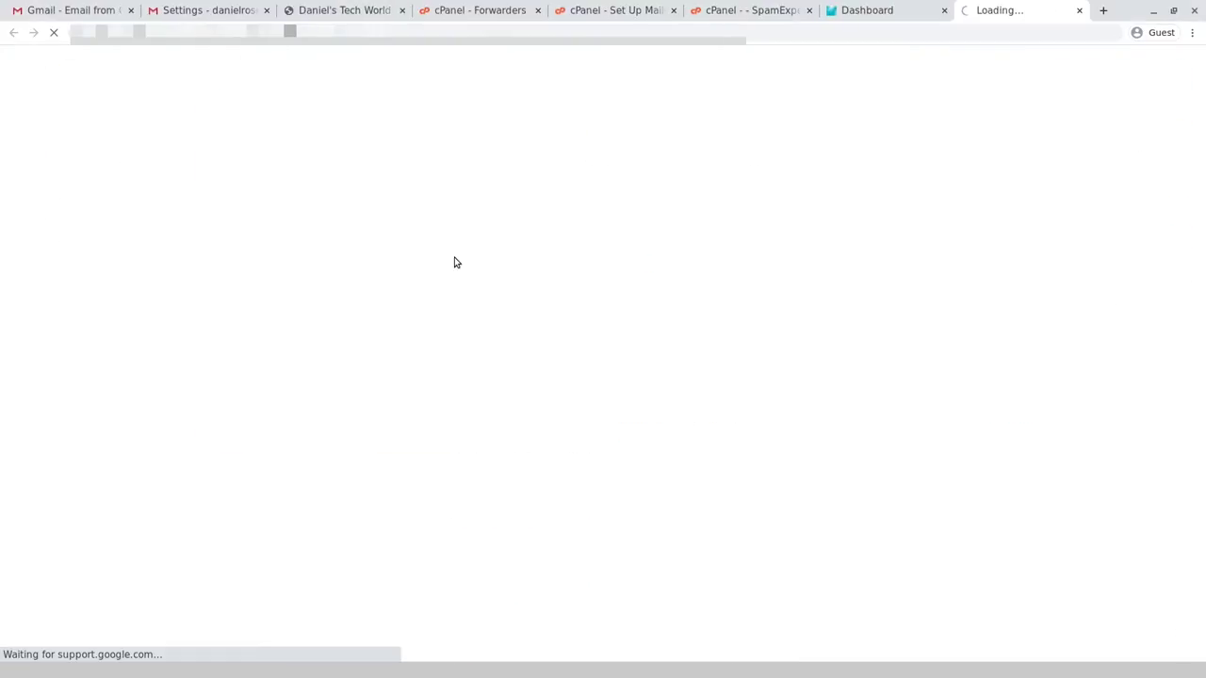
{"action": "scroll", "coordinate": [450, 241], "scroll_direction": "down", "scroll_amount": 1}
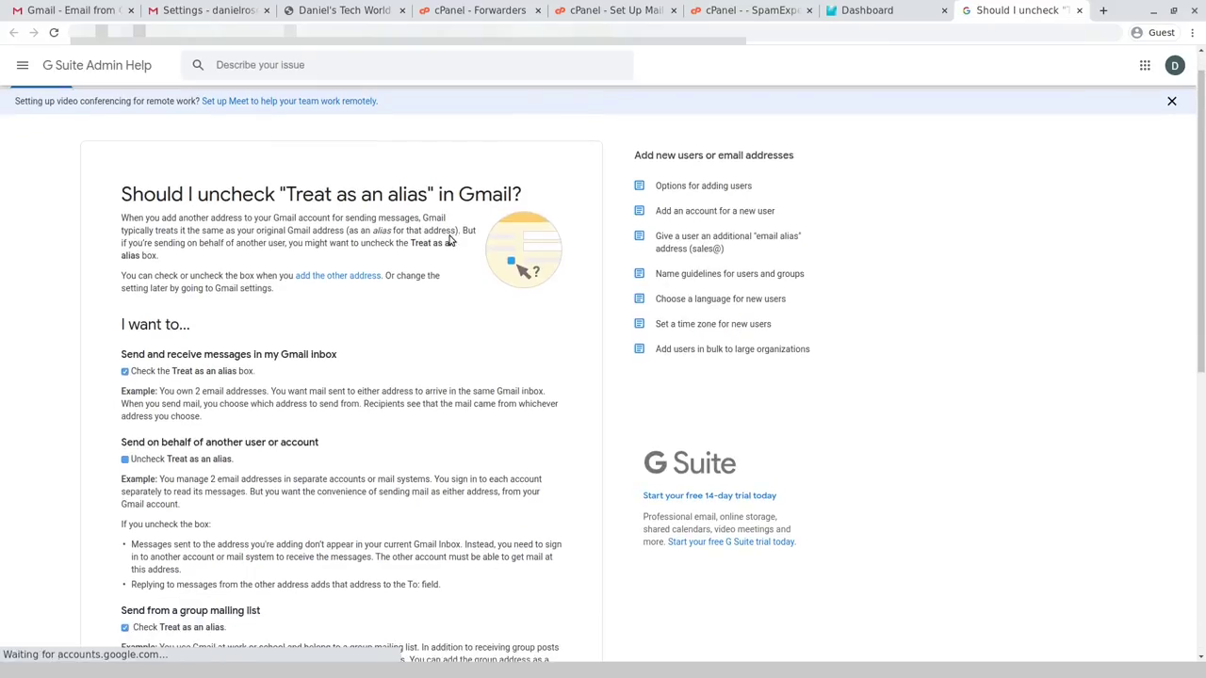
{"action": "scroll", "coordinate": [452, 239], "scroll_direction": "down", "scroll_amount": 2}
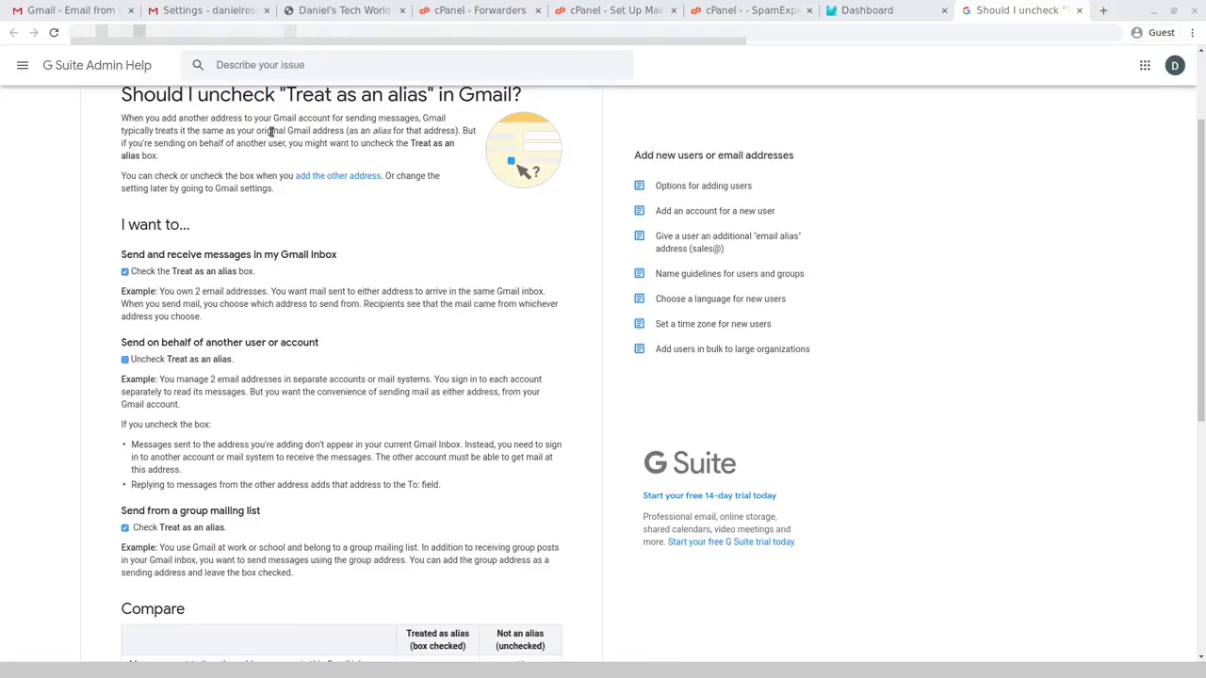
- Go back to the Gmail Settings tab with the add-address form
{"action": "left_click", "coordinate": [210, 10]}
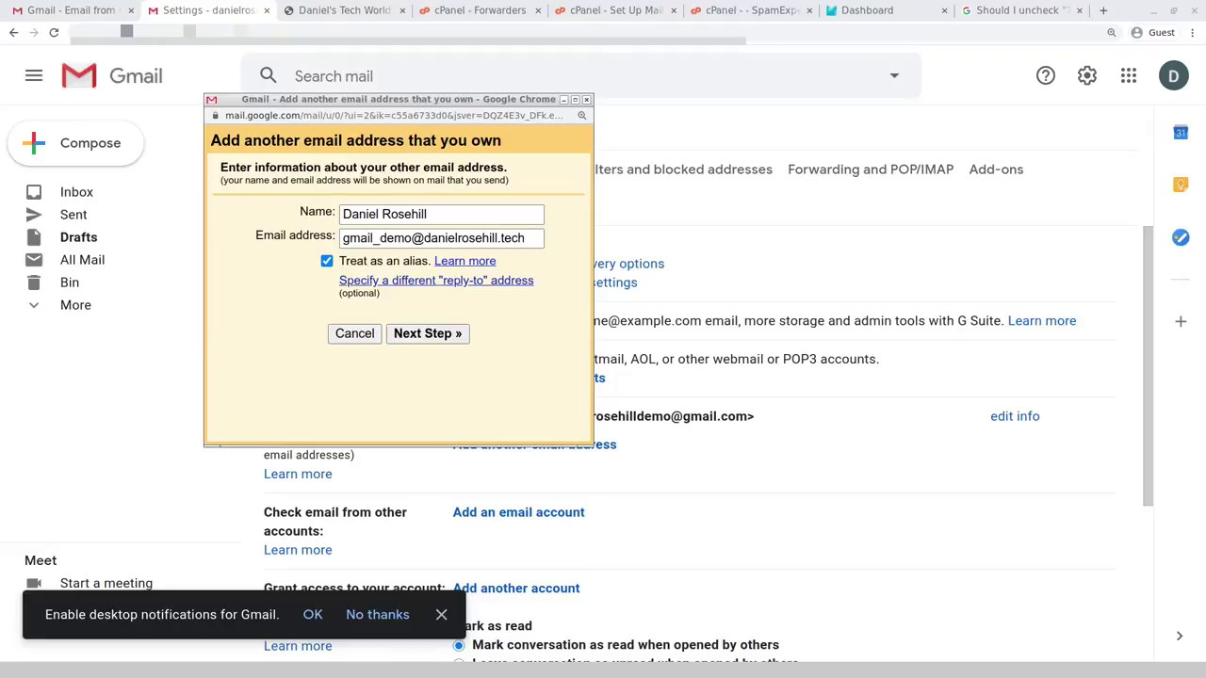
- Advance to the SMTP server step and focus the Password field
{"action": "key", "text": "Return"}
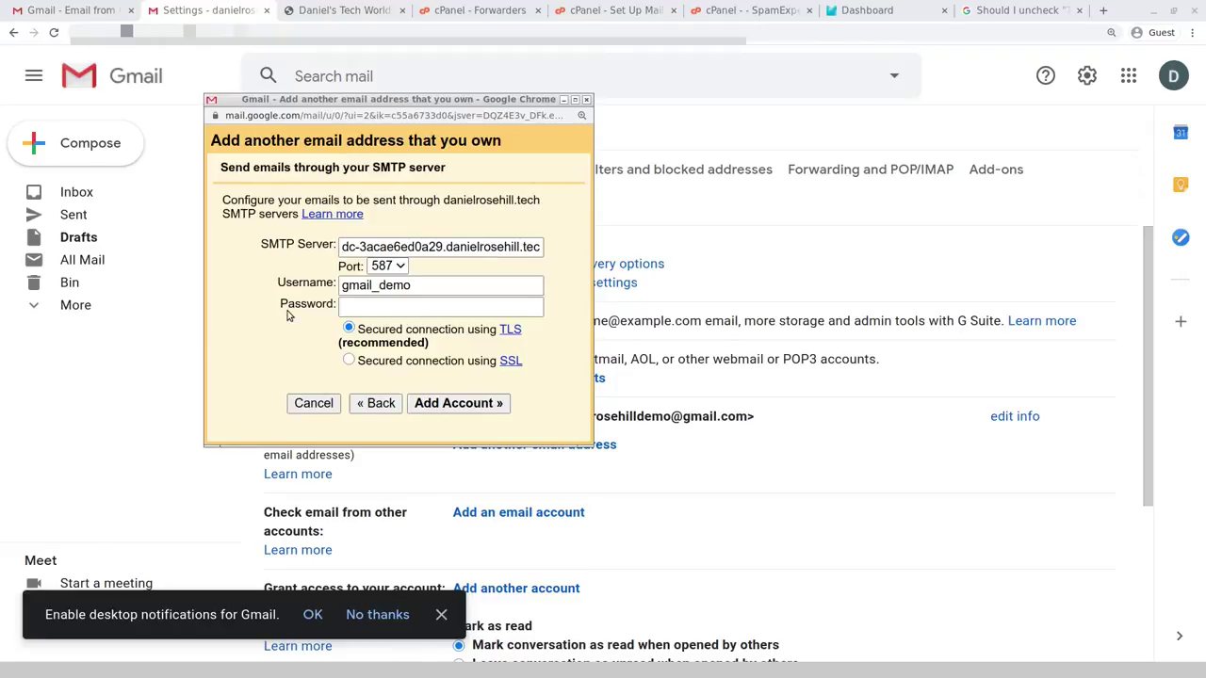
{"action": "left_click", "coordinate": [459, 299]}
- Edit the SMTP username in Gmail's SMTP server form
{"action": "left_click", "coordinate": [488, 289]}
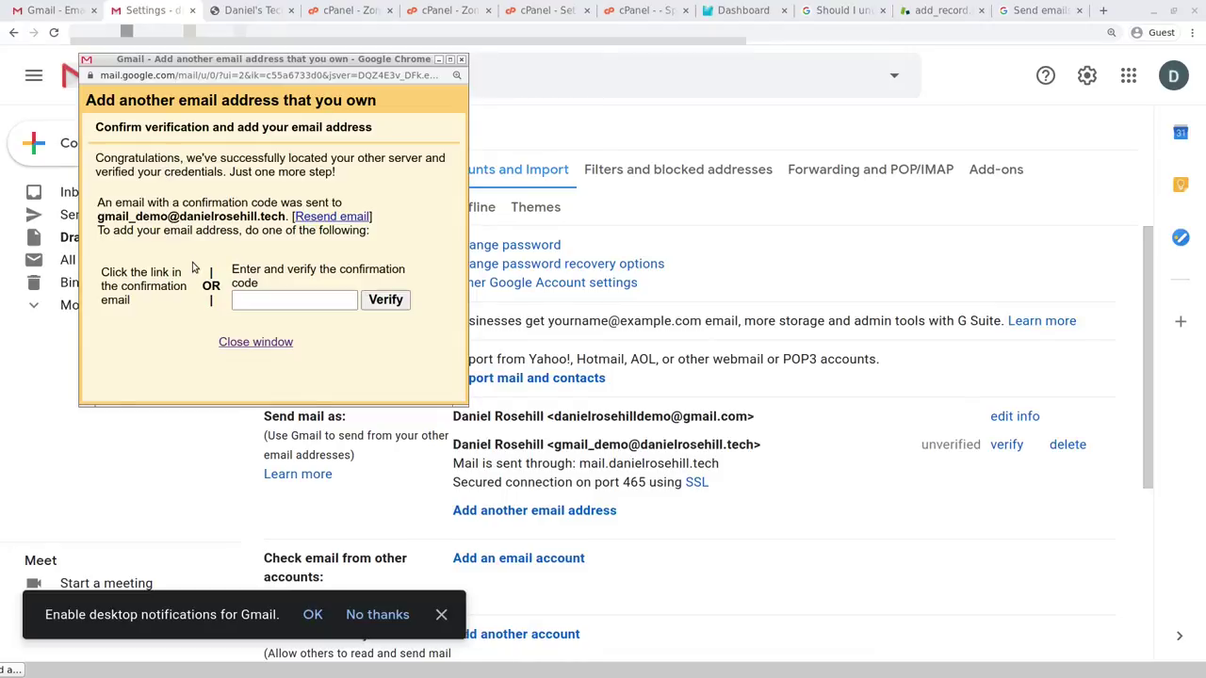
- Copy the code from the Gmail Confirmation email and paste it in to verify the address
{"action": "left_click", "coordinate": [359, 64]}
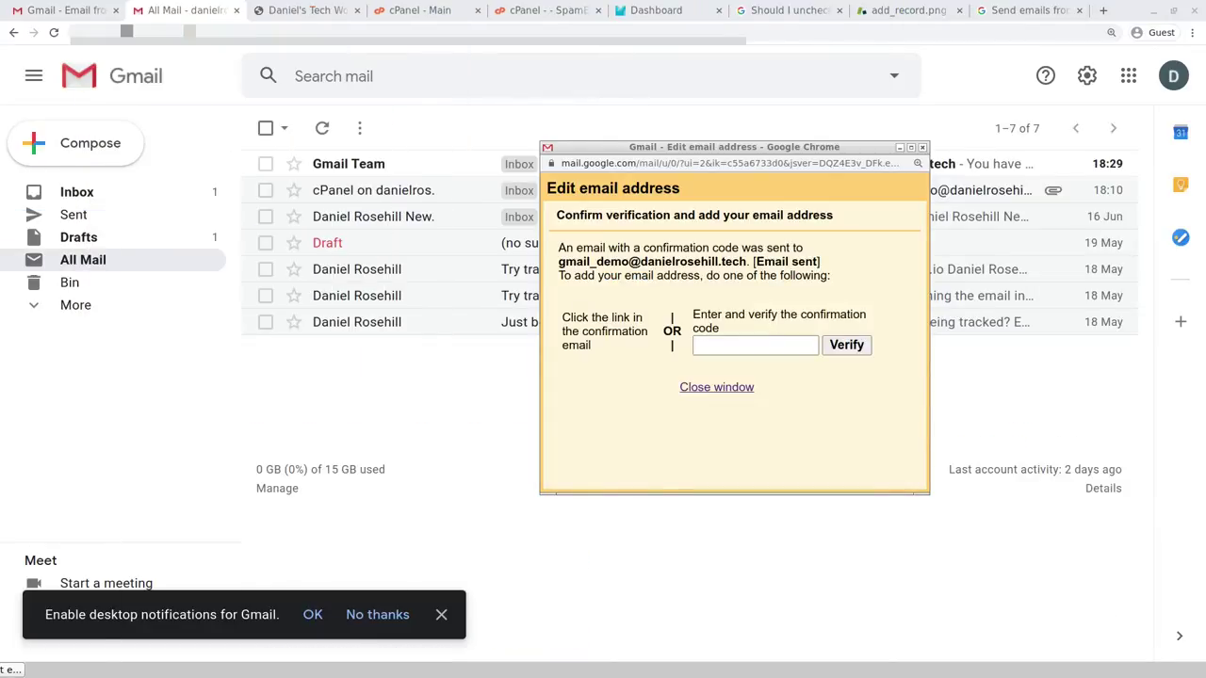
{"action": "left_click_drag", "start_coordinate": [778, 147], "coordinate": [822, 223]}
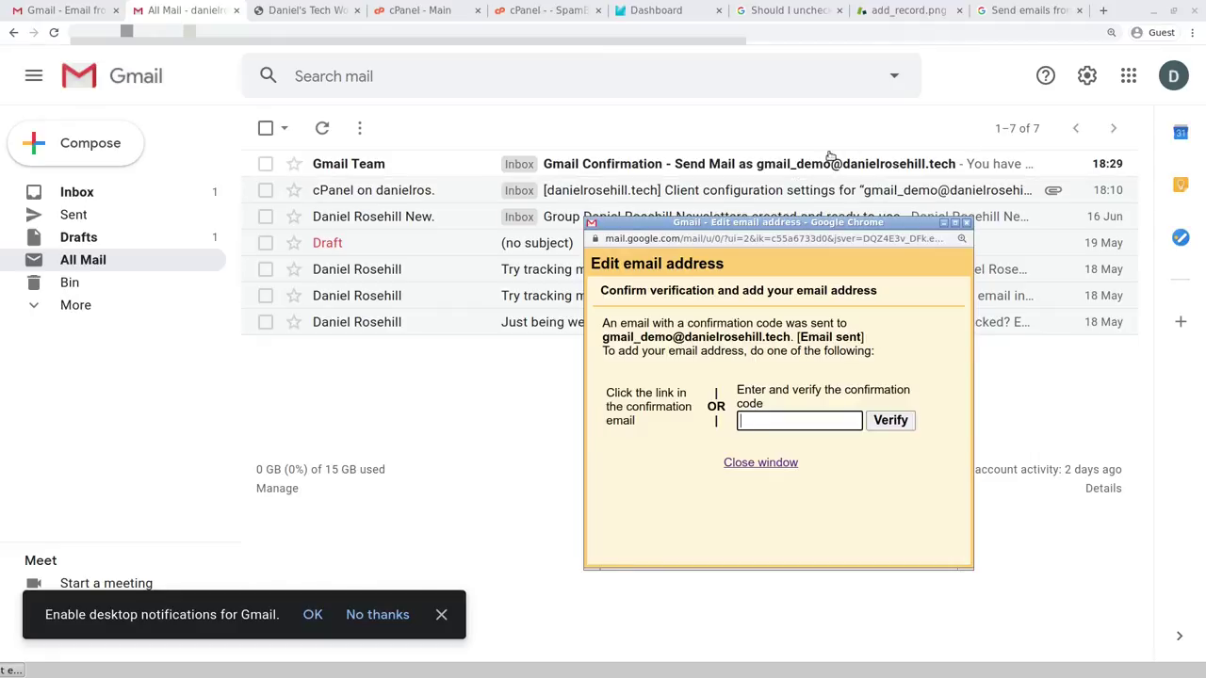
{"action": "left_click", "coordinate": [733, 163]}
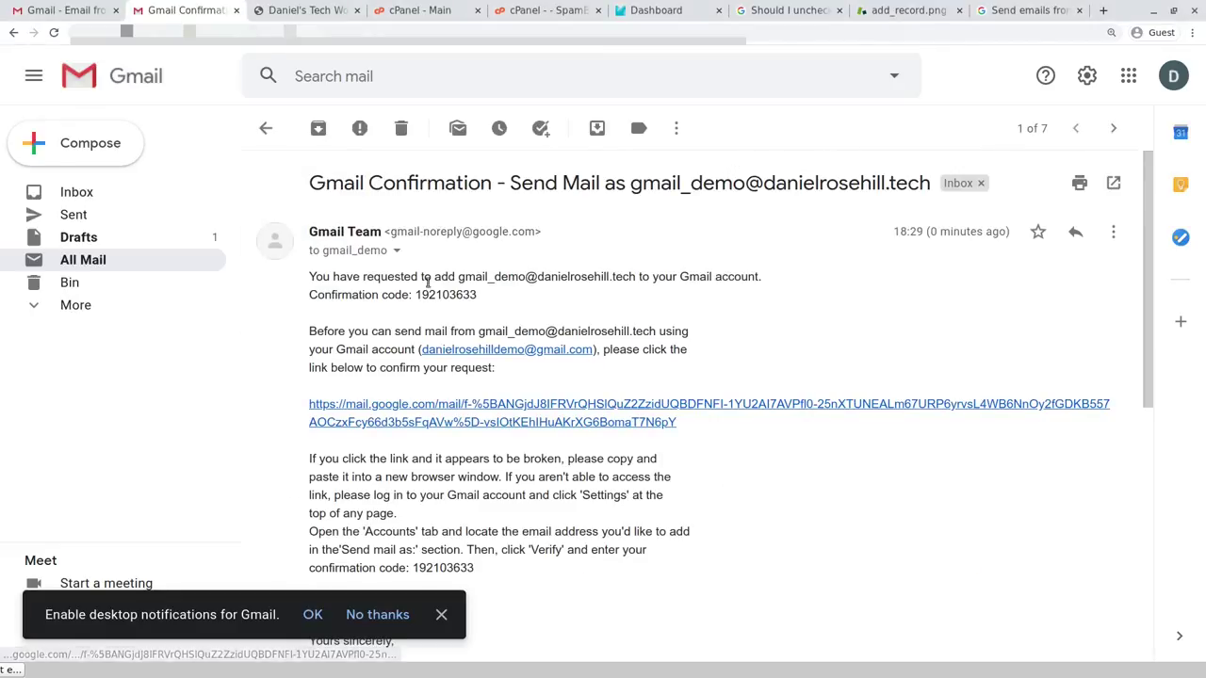
{"action": "left_click_drag", "start_coordinate": [415, 294], "coordinate": [488, 297]}
{"action": "key", "text": "ctrl+c"}
{"action": "right_click", "coordinate": [454, 291]}
{"action": "left_click", "coordinate": [468, 306]}
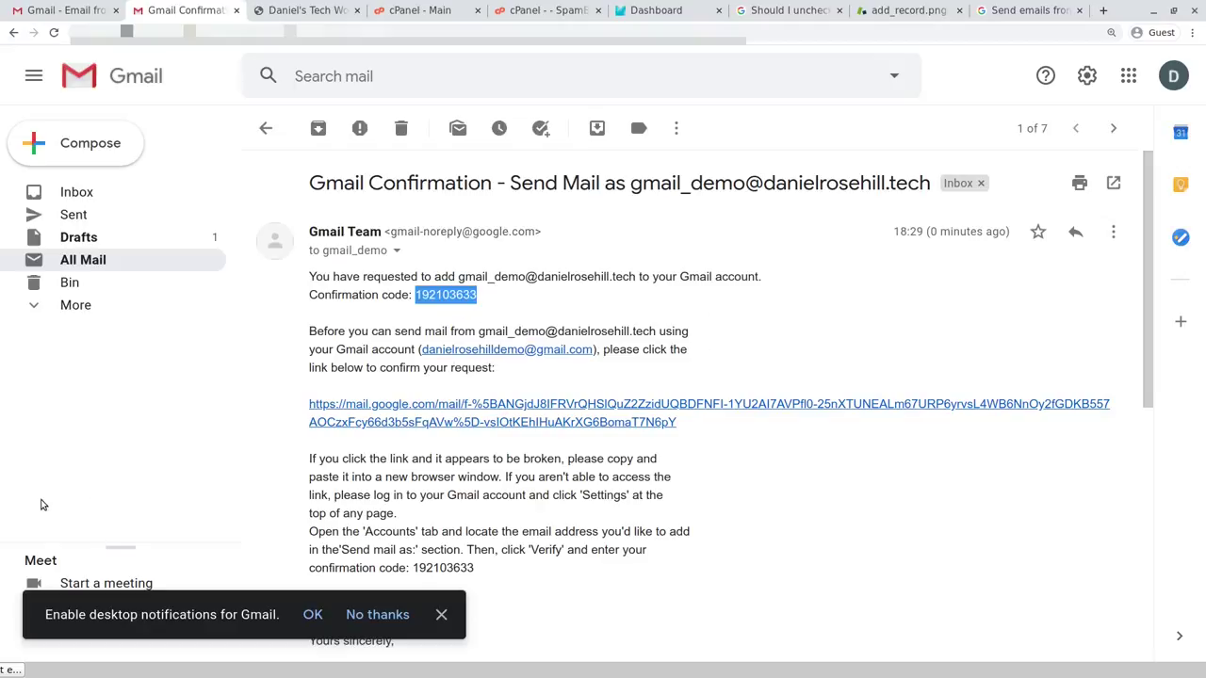
{"action": "key", "text": "alt+Tab"}
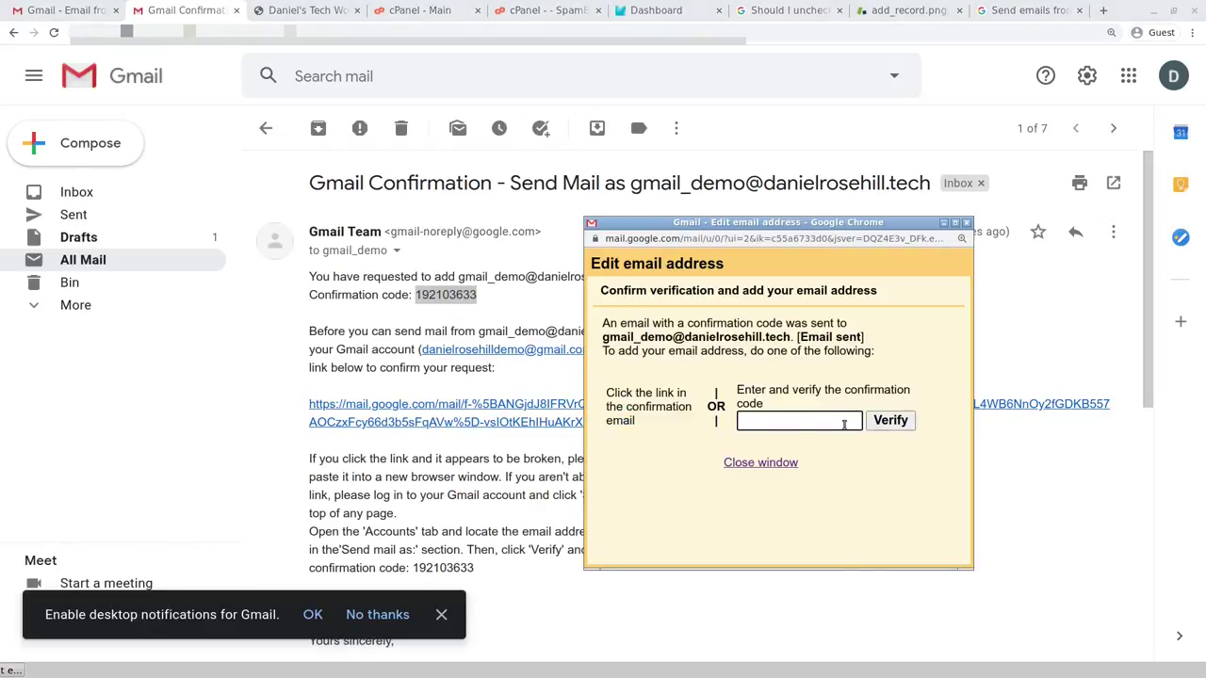
{"action": "right_click", "coordinate": [834, 422]}
{"action": "left_click", "coordinate": [868, 504]}
{"action": "key", "text": "alt+Tab"}
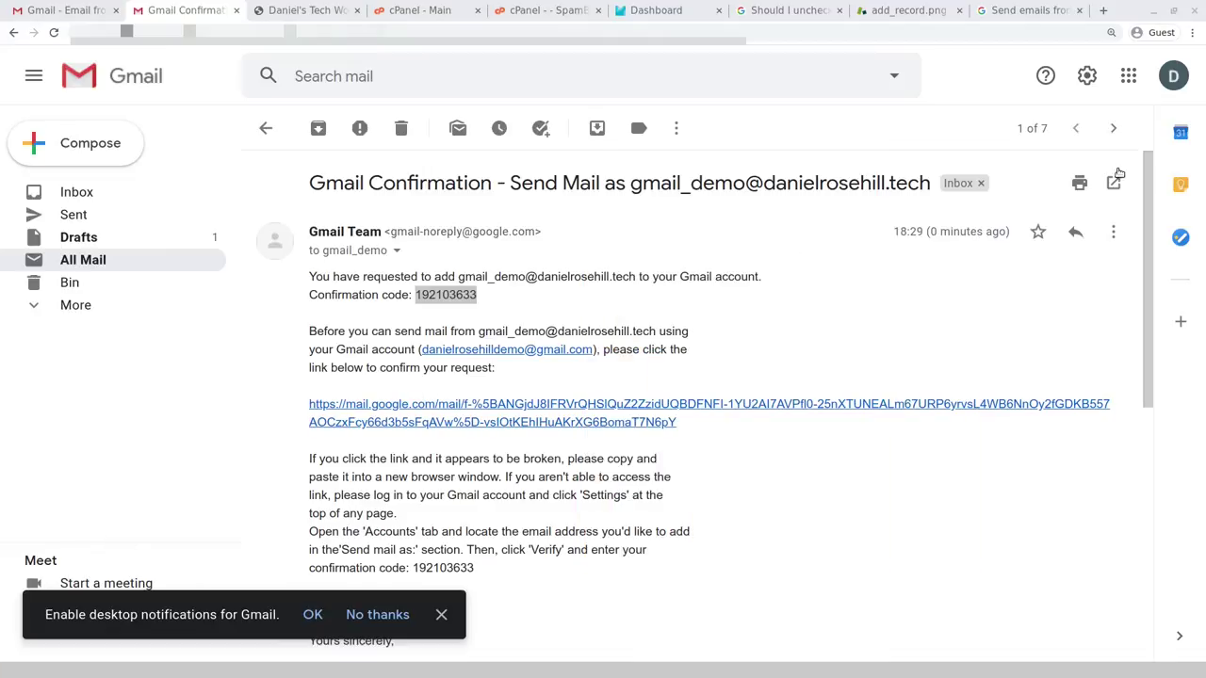
{"action": "left_click", "coordinate": [1087, 75]}
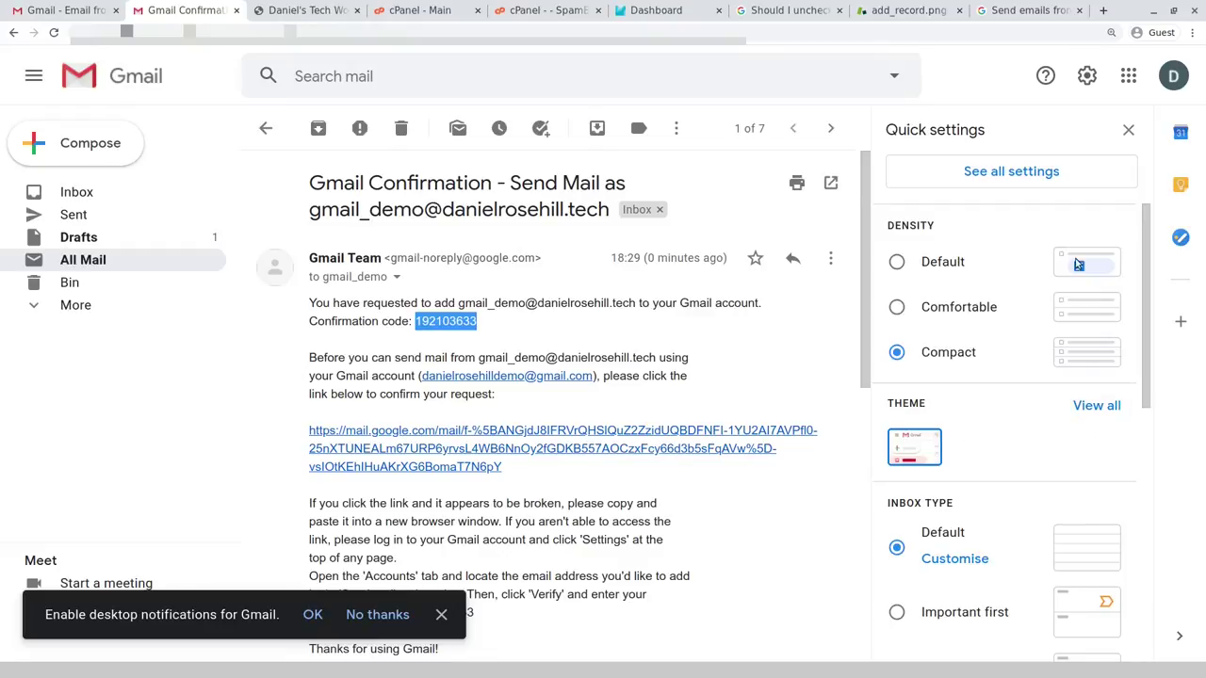
- Set the verified domain mailbox as the default send-as address in Accounts and Import
{"action": "left_click", "coordinate": [1002, 170]}
{"action": "scroll", "coordinate": [506, 325], "scroll_direction": "down", "scroll_amount": 1}
{"action": "scroll", "coordinate": [506, 325], "scroll_direction": "up", "scroll_amount": 1}
{"action": "left_click", "coordinate": [504, 179]}
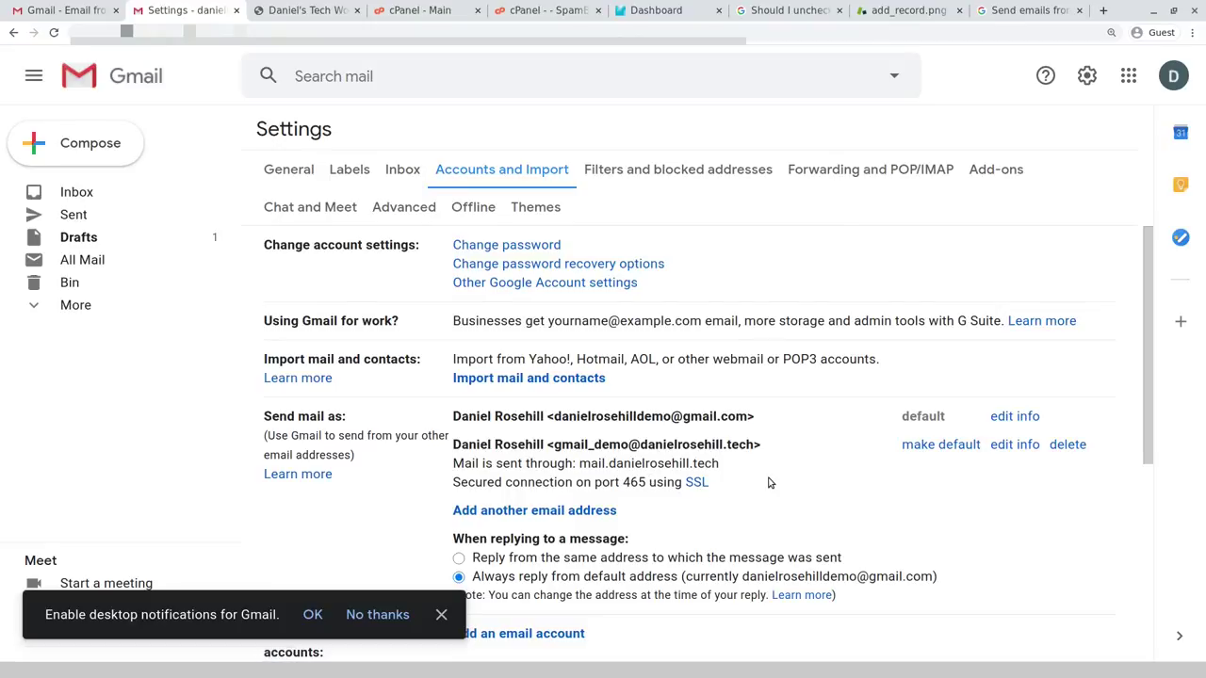
{"action": "left_click", "coordinate": [933, 450]}
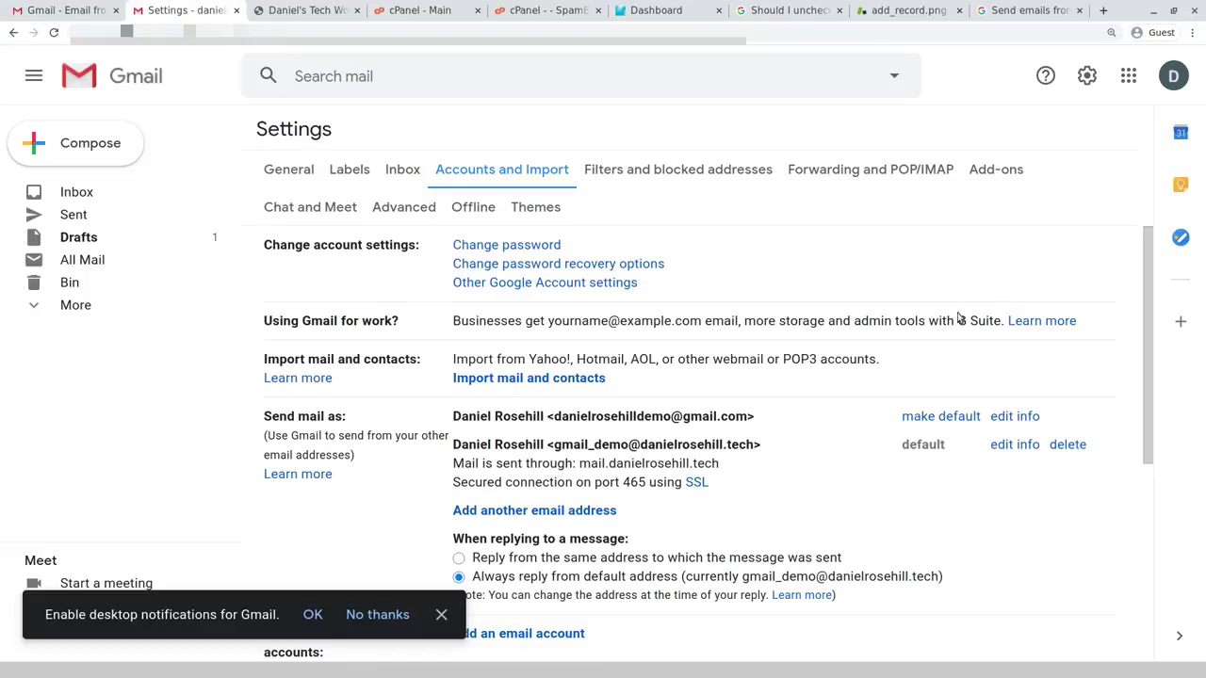
{"action": "scroll", "coordinate": [556, 296], "scroll_direction": "down", "scroll_amount": 4}
{"action": "scroll", "coordinate": [555, 296], "scroll_direction": "up", "scroll_amount": 4}
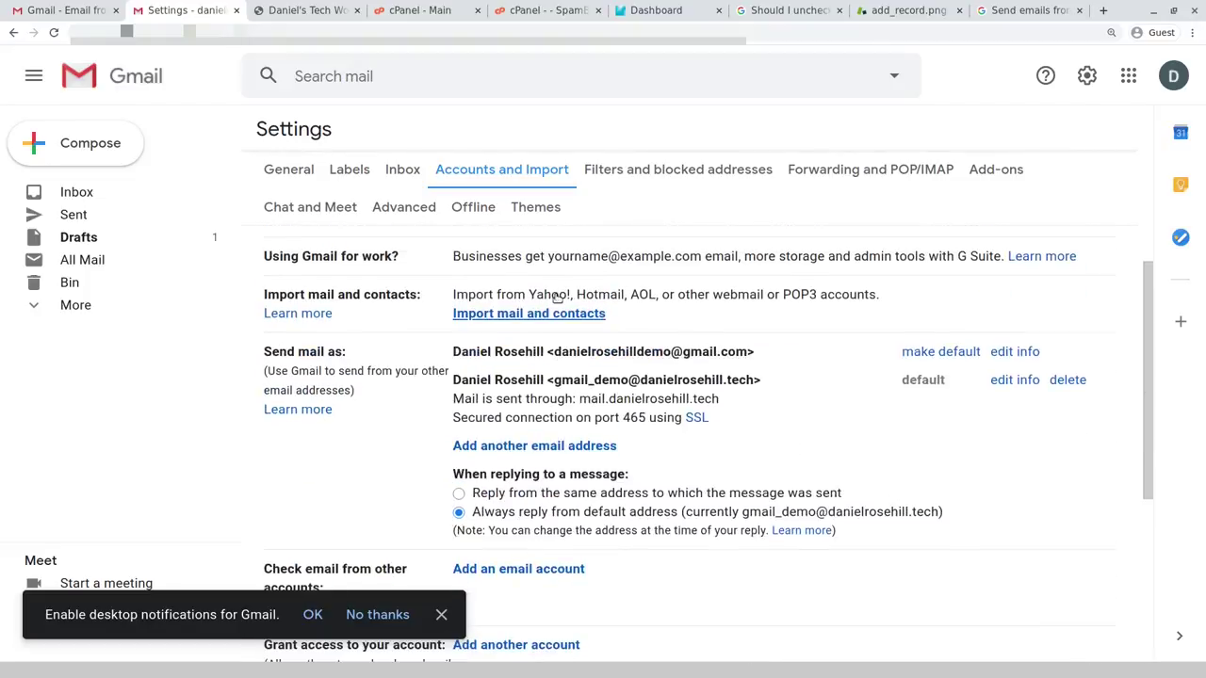
- In General settings, create a new signature named with the sender's name and 'Tec'
{"action": "left_click", "coordinate": [287, 172]}
{"action": "scroll", "coordinate": [725, 336], "scroll_direction": "down", "scroll_amount": 10}
{"action": "scroll", "coordinate": [725, 337], "scroll_direction": "down", "scroll_amount": 10}
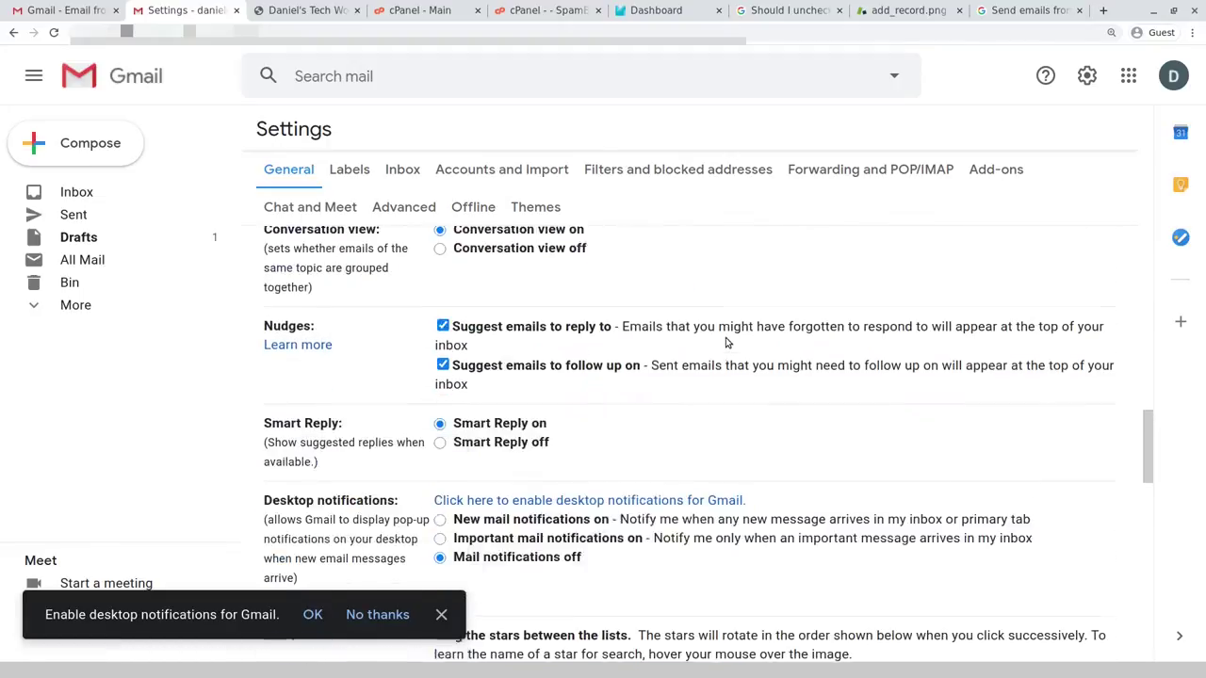
{"action": "scroll", "coordinate": [737, 367], "scroll_direction": "down", "scroll_amount": 3}
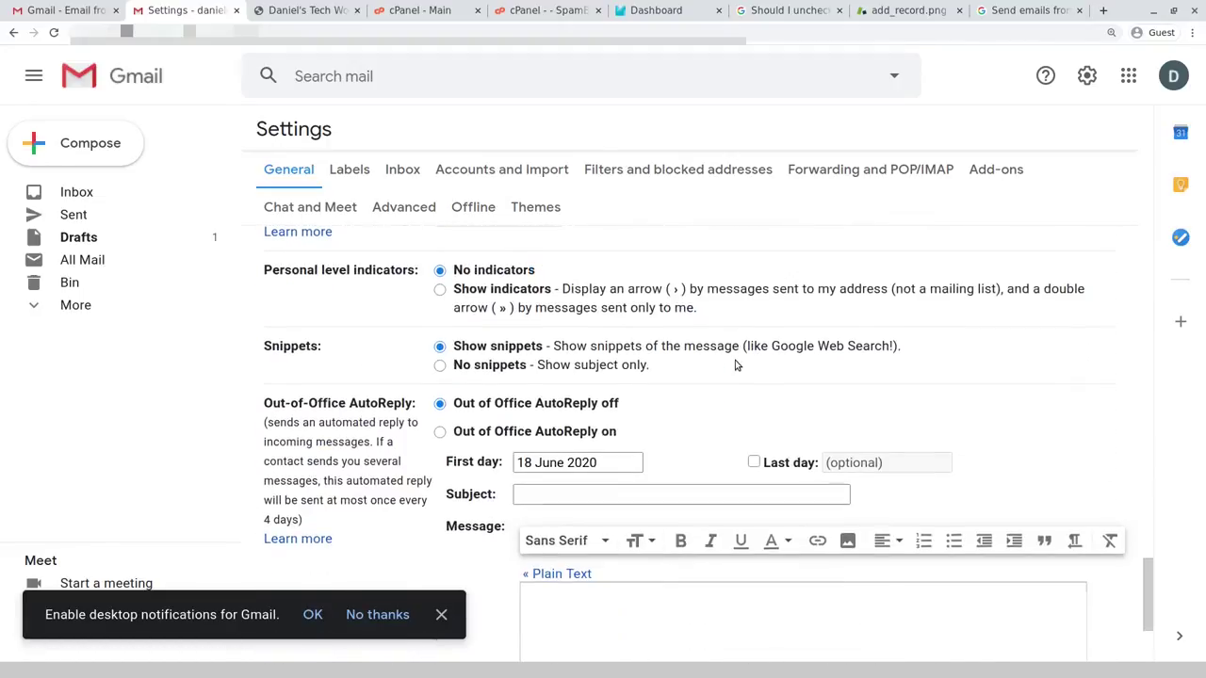
{"action": "scroll", "coordinate": [740, 364], "scroll_direction": "down", "scroll_amount": 2}
{"action": "scroll", "coordinate": [741, 363], "scroll_direction": "up", "scroll_amount": 3}
{"action": "scroll", "coordinate": [733, 360], "scroll_direction": "up", "scroll_amount": 3}
{"action": "left_click", "coordinate": [496, 520]}
{"action": "type", "text": "Daniel Rosehlil Tec"}
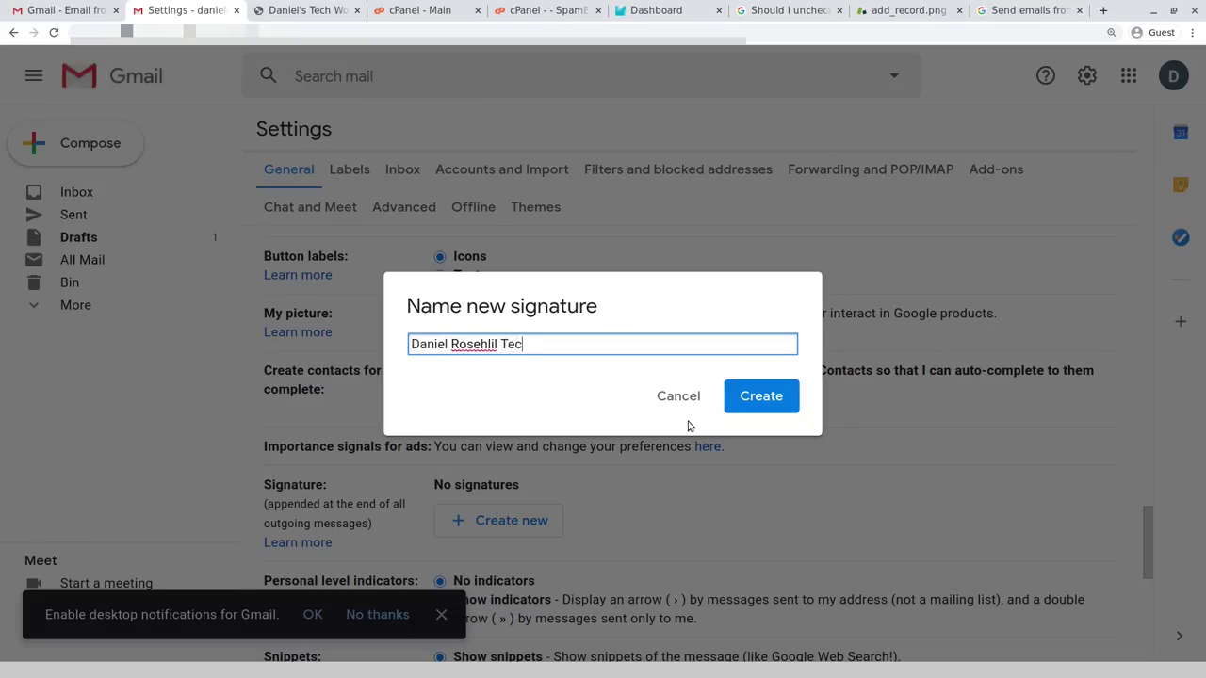
{"action": "key", "text": "BackSpace"}
{"action": "key", "text": "BackSpace"}
{"action": "type", "text": "l Tec"}
{"action": "right_click", "coordinate": [486, 345]}
{"action": "left_click", "coordinate": [745, 396]}
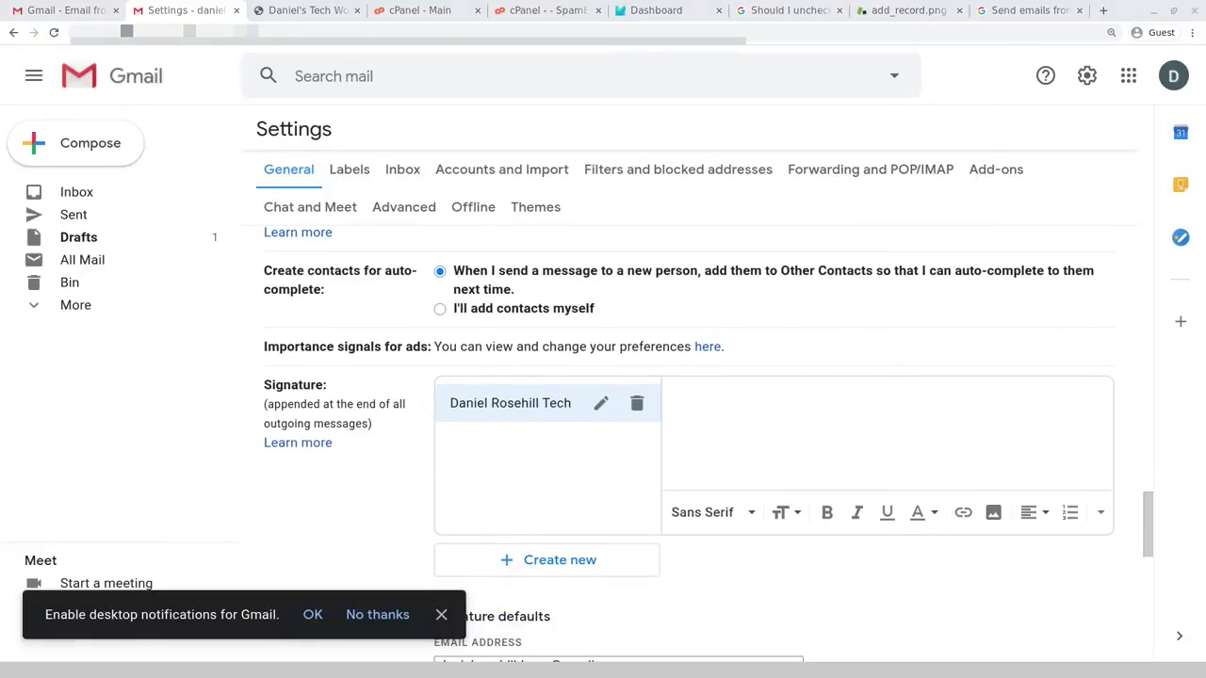
- Paste the penguin image, name and editor title line into the signature and save the settings
{"action": "key", "text": "ctrl+v"}
{"action": "scroll", "coordinate": [831, 415], "scroll_direction": "down", "scroll_amount": 1}
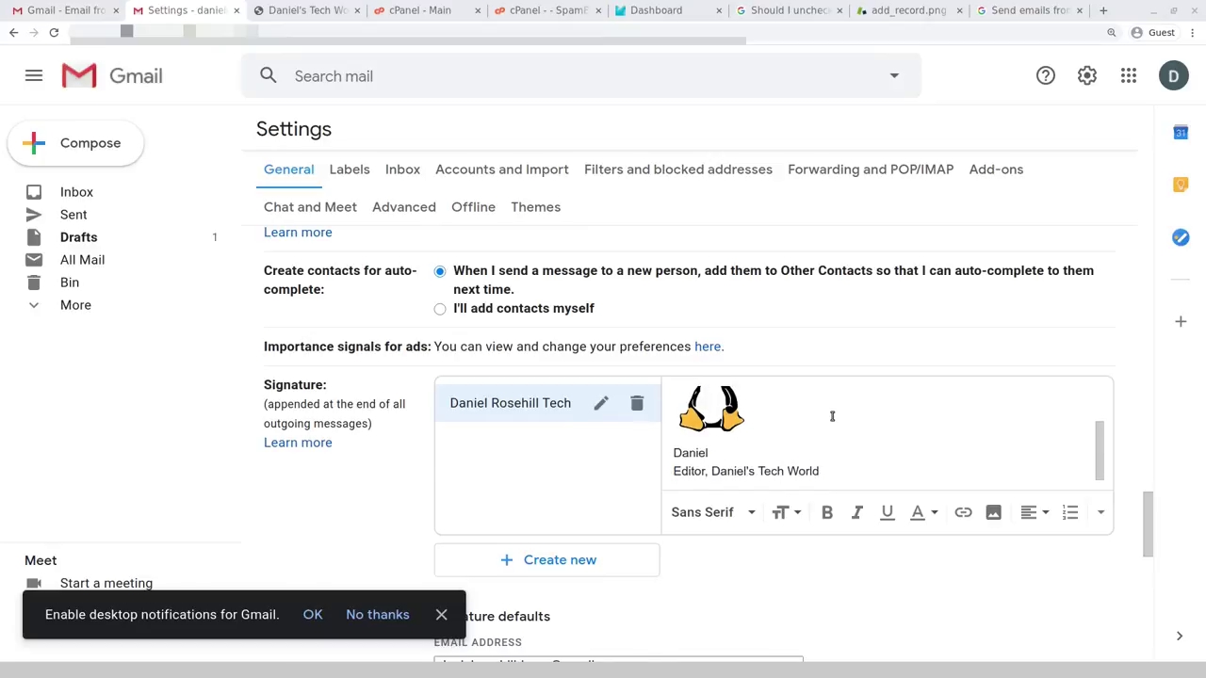
{"action": "scroll", "coordinate": [795, 462], "scroll_direction": "up", "scroll_amount": 2}
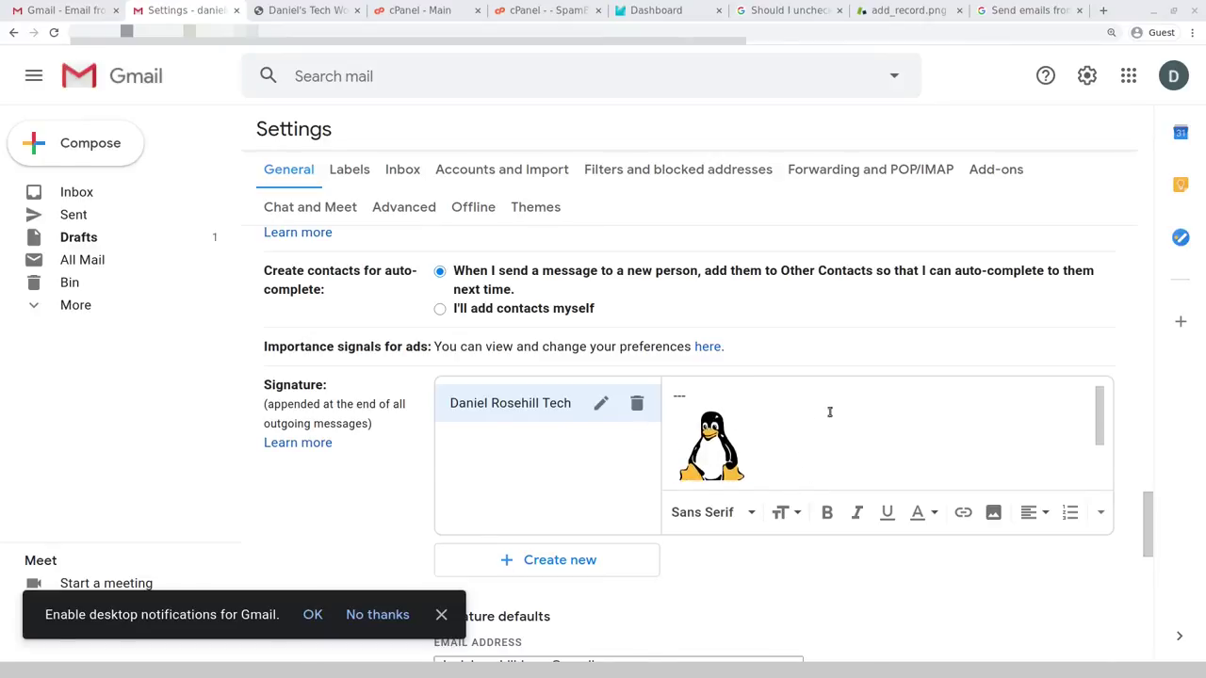
{"action": "scroll", "coordinate": [805, 462], "scroll_direction": "down", "scroll_amount": 2}
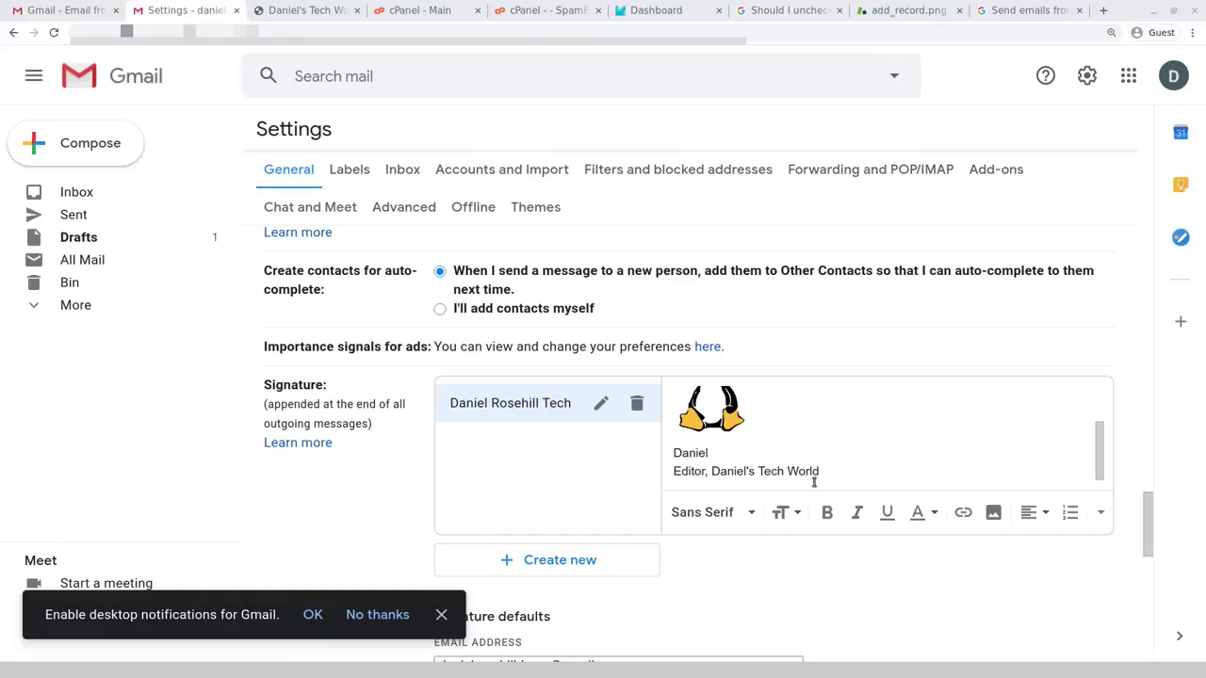
{"action": "scroll", "coordinate": [761, 452], "scroll_direction": "up", "scroll_amount": 2}
{"action": "scroll", "coordinate": [756, 453], "scroll_direction": "down", "scroll_amount": 6}
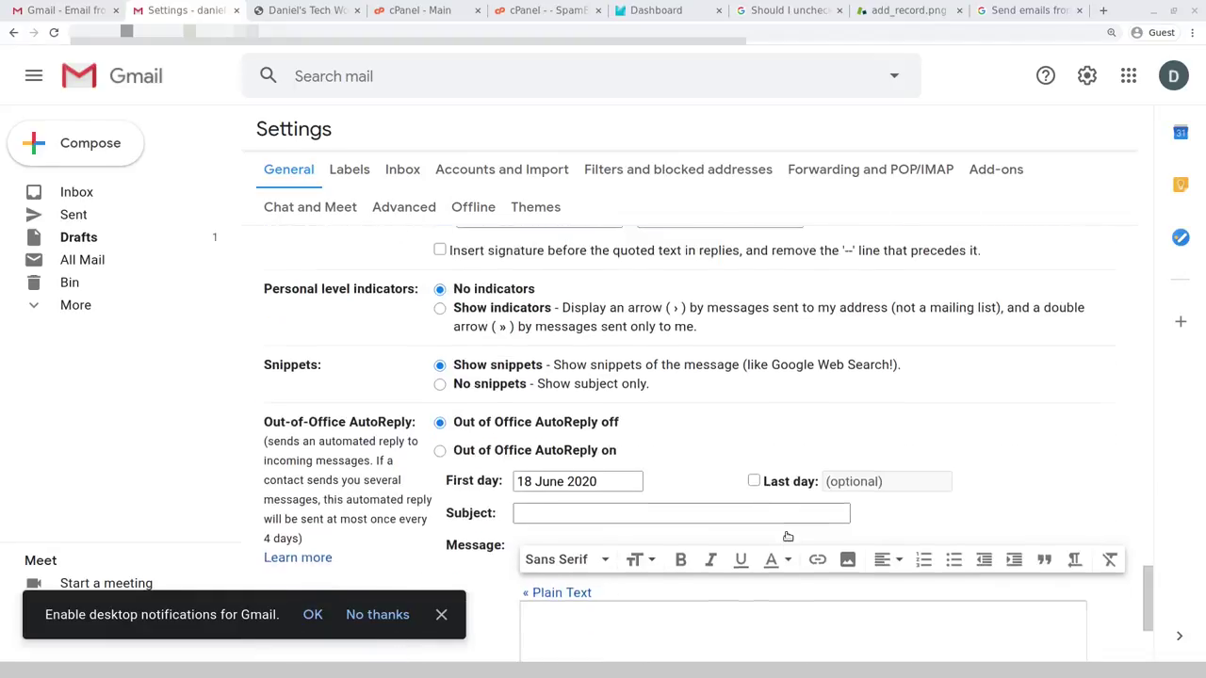
{"action": "scroll", "coordinate": [637, 534], "scroll_direction": "down", "scroll_amount": 2}
{"action": "left_click", "coordinate": [655, 562]}
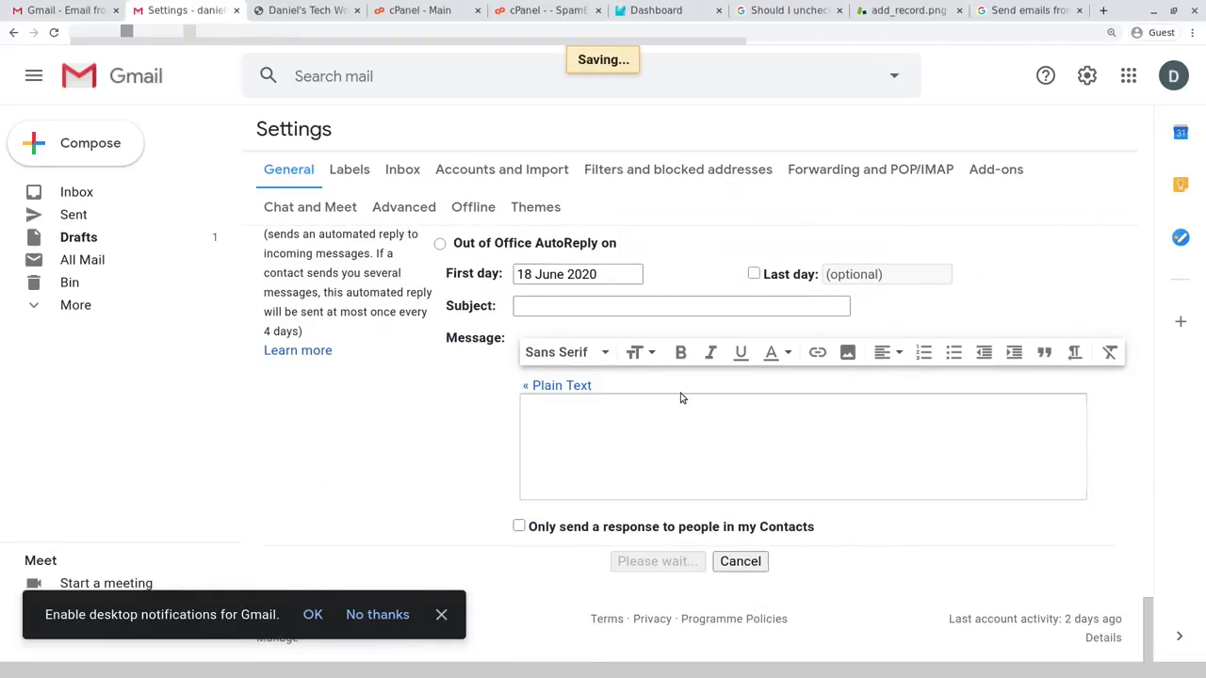
- Go to Gmail's full settings page and scroll to the signature defaults
{"action": "left_click", "coordinate": [1086, 76]}
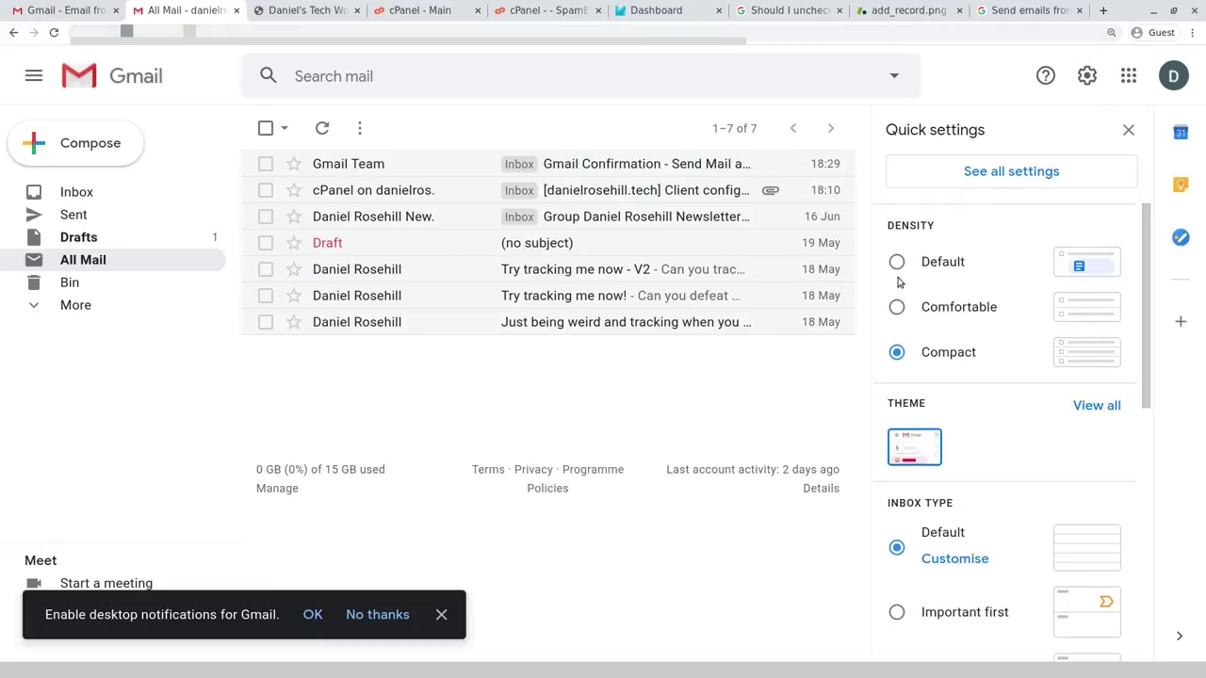
{"action": "left_click", "coordinate": [968, 184]}
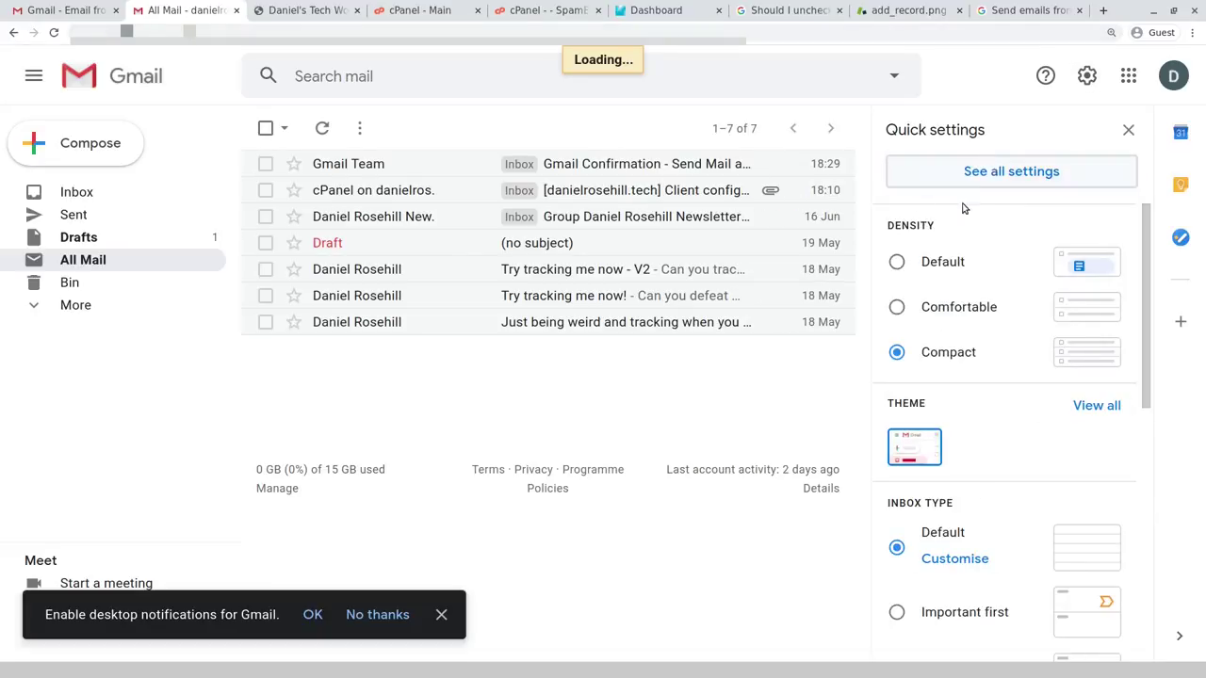
{"action": "scroll", "coordinate": [594, 325], "scroll_direction": "down", "scroll_amount": 10}
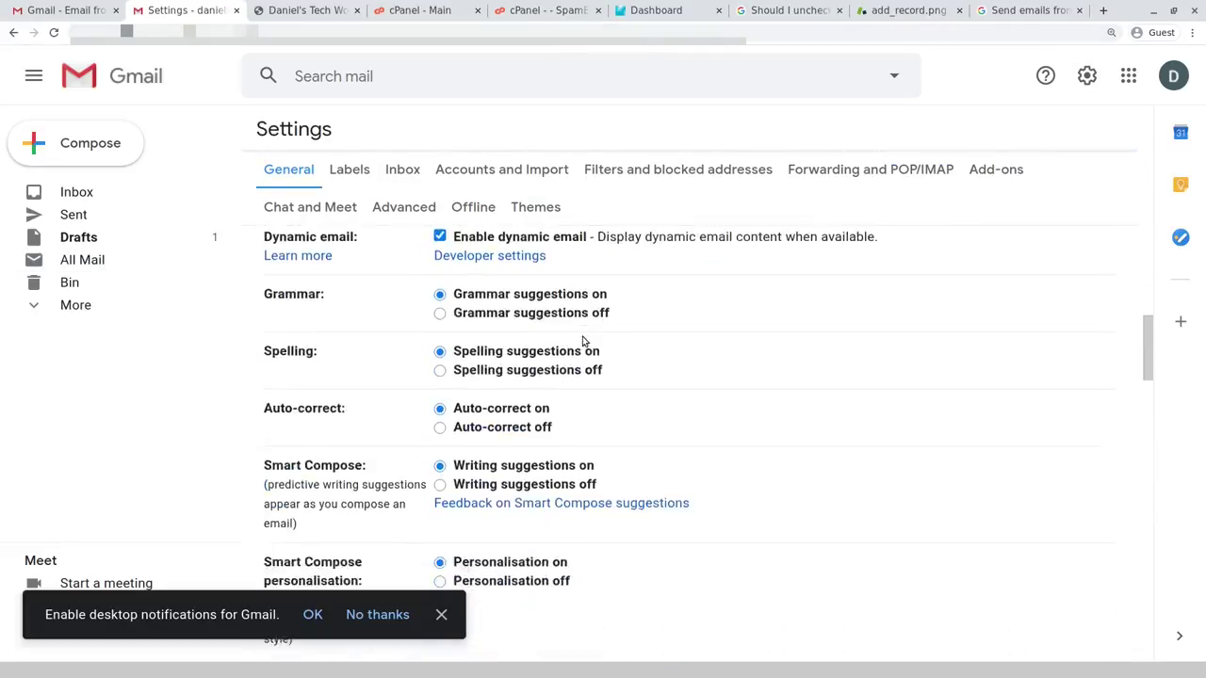
{"action": "scroll", "coordinate": [592, 323], "scroll_direction": "down", "scroll_amount": 15}
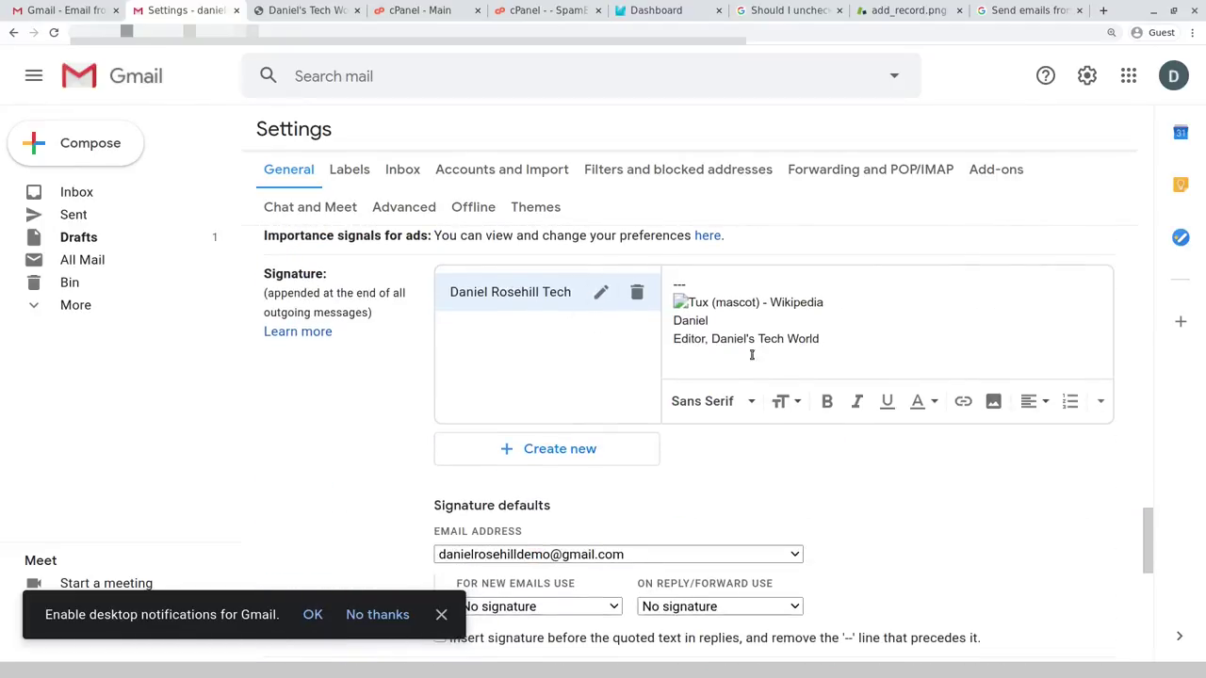
{"action": "scroll", "coordinate": [750, 348], "scroll_direction": "down", "scroll_amount": 5}
- For the domain alias, use the new signature for new emails and replies, inserted before quoted text
{"action": "left_click", "coordinate": [513, 322]}
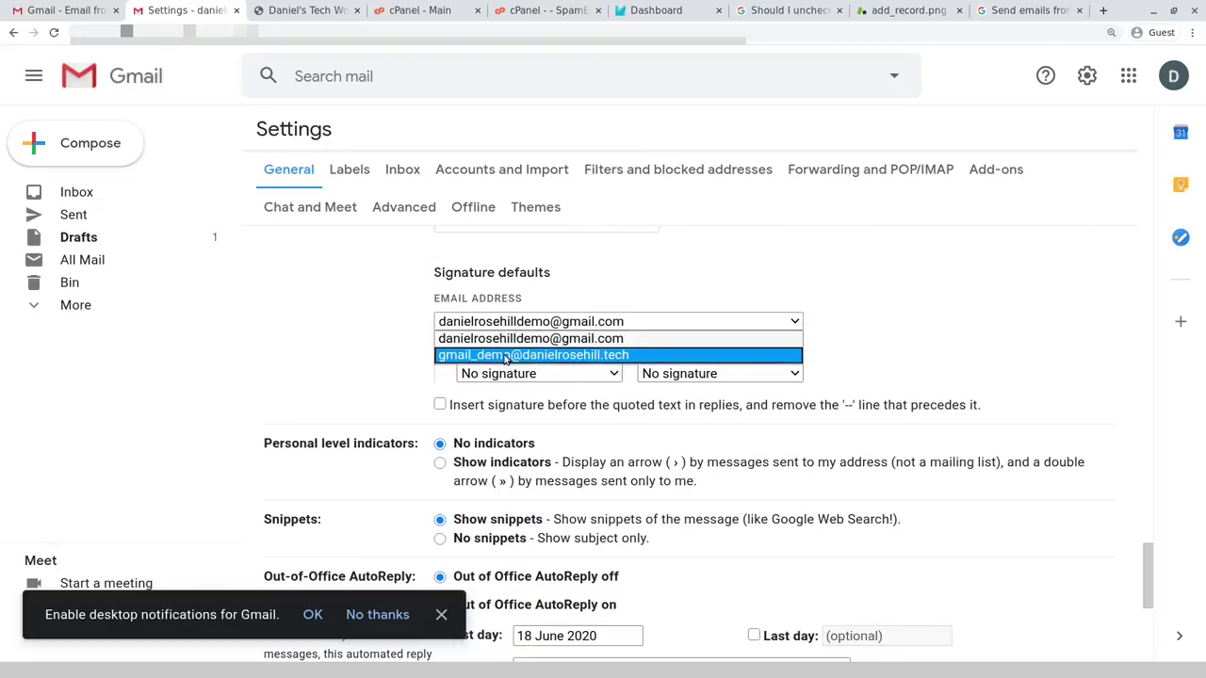
{"action": "left_click", "coordinate": [527, 352]}
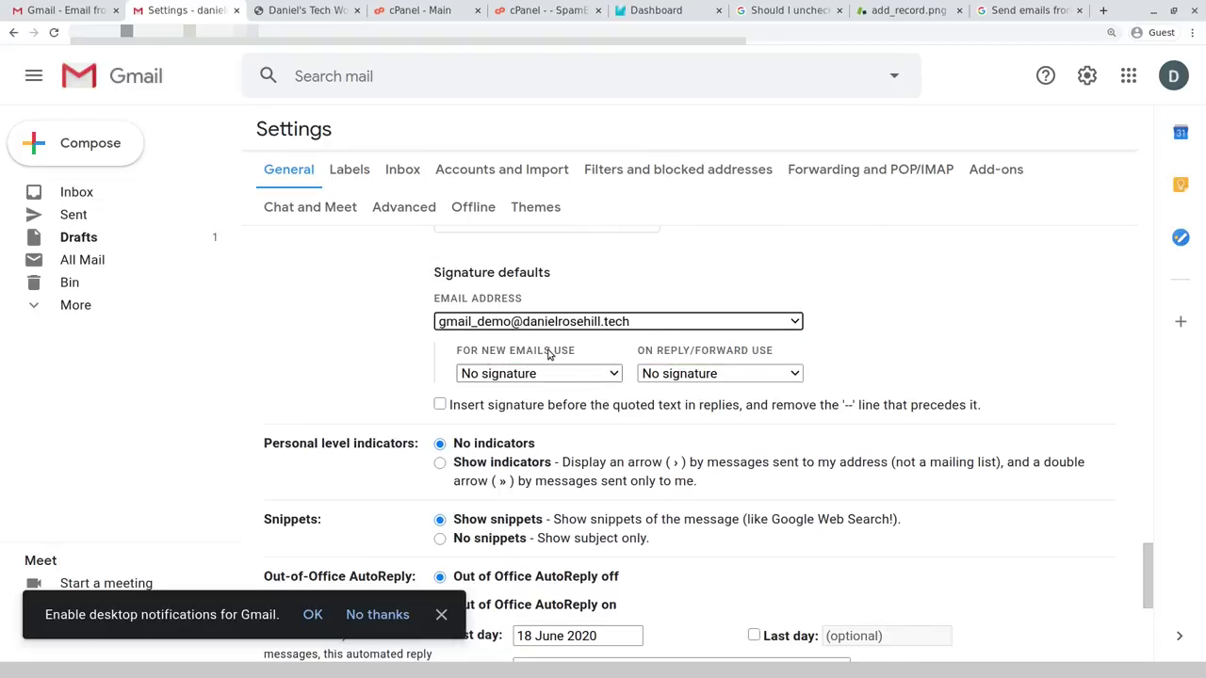
{"action": "left_click", "coordinate": [585, 375]}
{"action": "left_click", "coordinate": [586, 405]}
{"action": "left_click", "coordinate": [666, 377]}
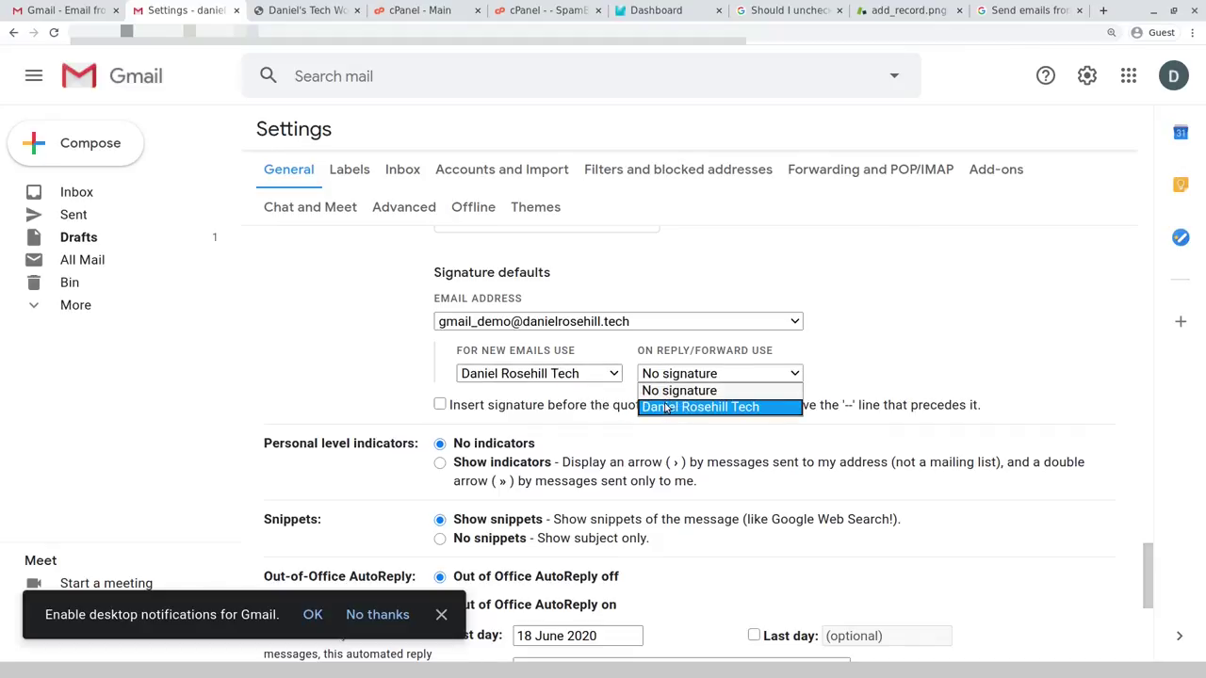
{"action": "left_click", "coordinate": [667, 406]}
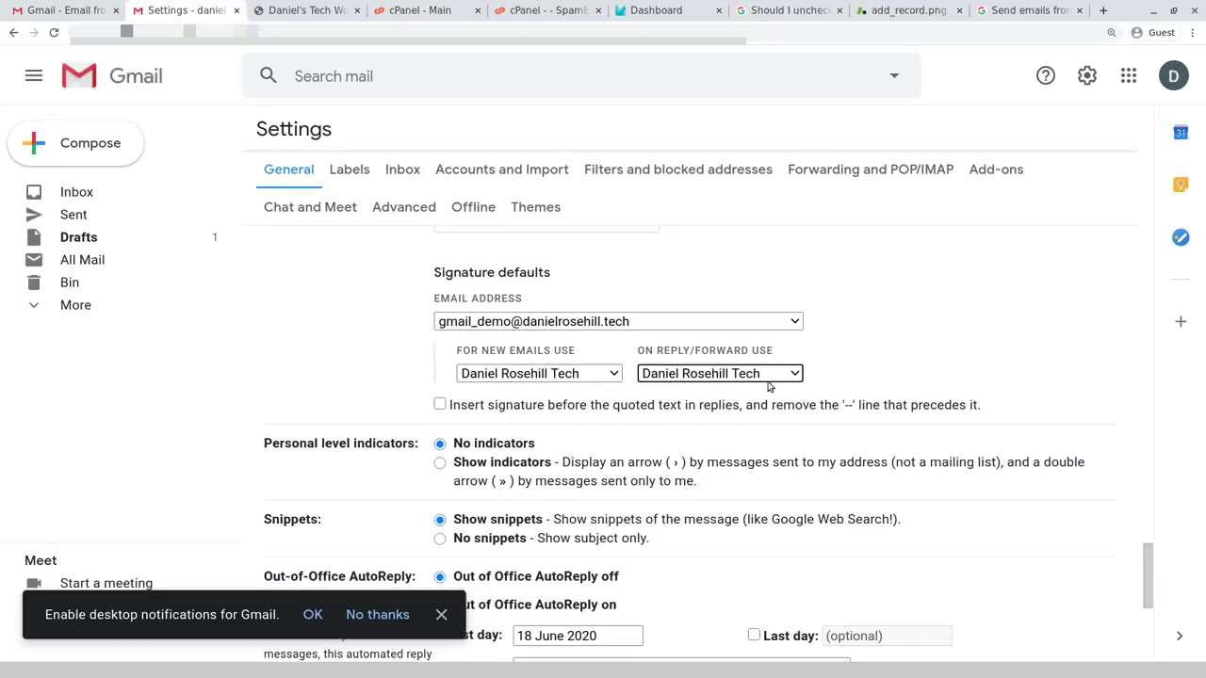
{"action": "left_click", "coordinate": [439, 405]}
{"action": "scroll", "coordinate": [528, 395], "scroll_direction": "down", "scroll_amount": 4}
- Save the signature defaults and start a new message with the broken signature image deleted
{"action": "left_click", "coordinate": [657, 562]}
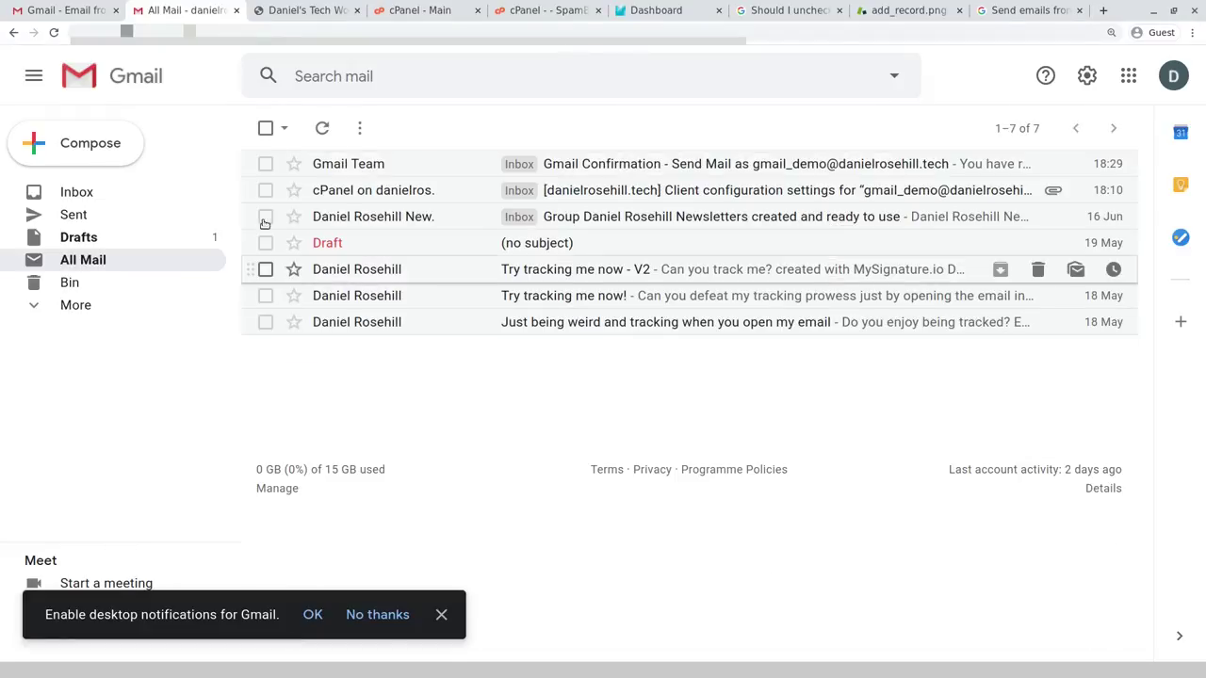
{"action": "left_click", "coordinate": [116, 154]}
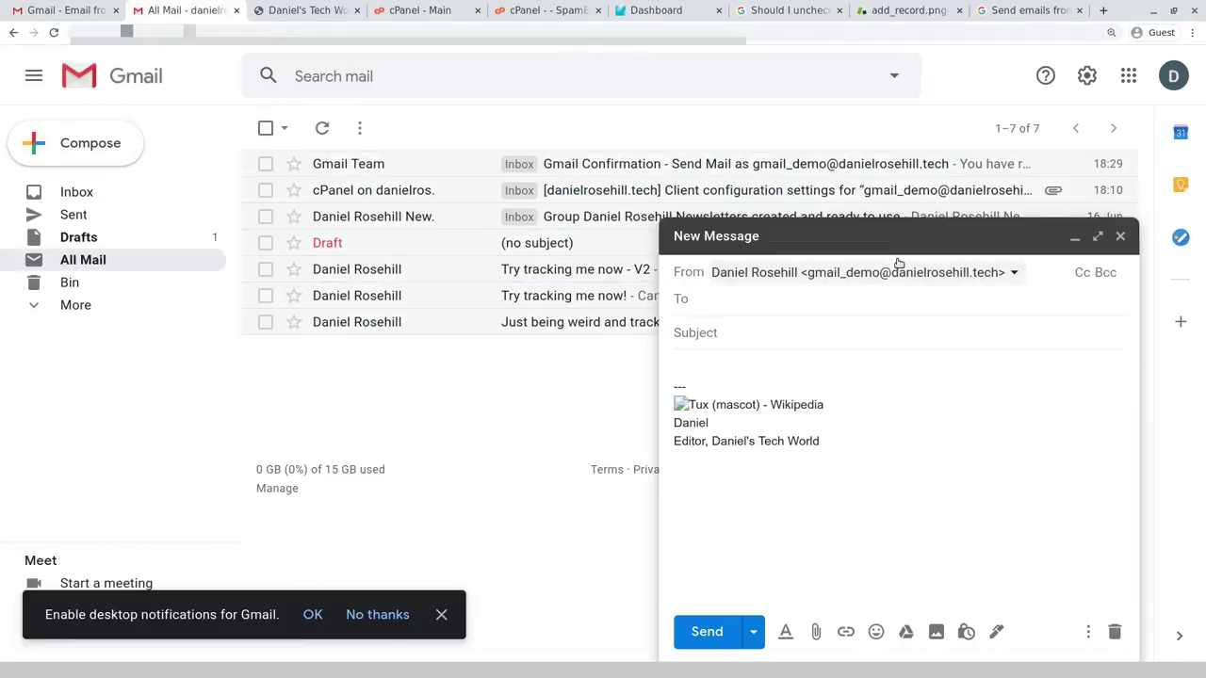
{"action": "left_click", "coordinate": [690, 400]}
{"action": "left_click", "coordinate": [685, 382]}
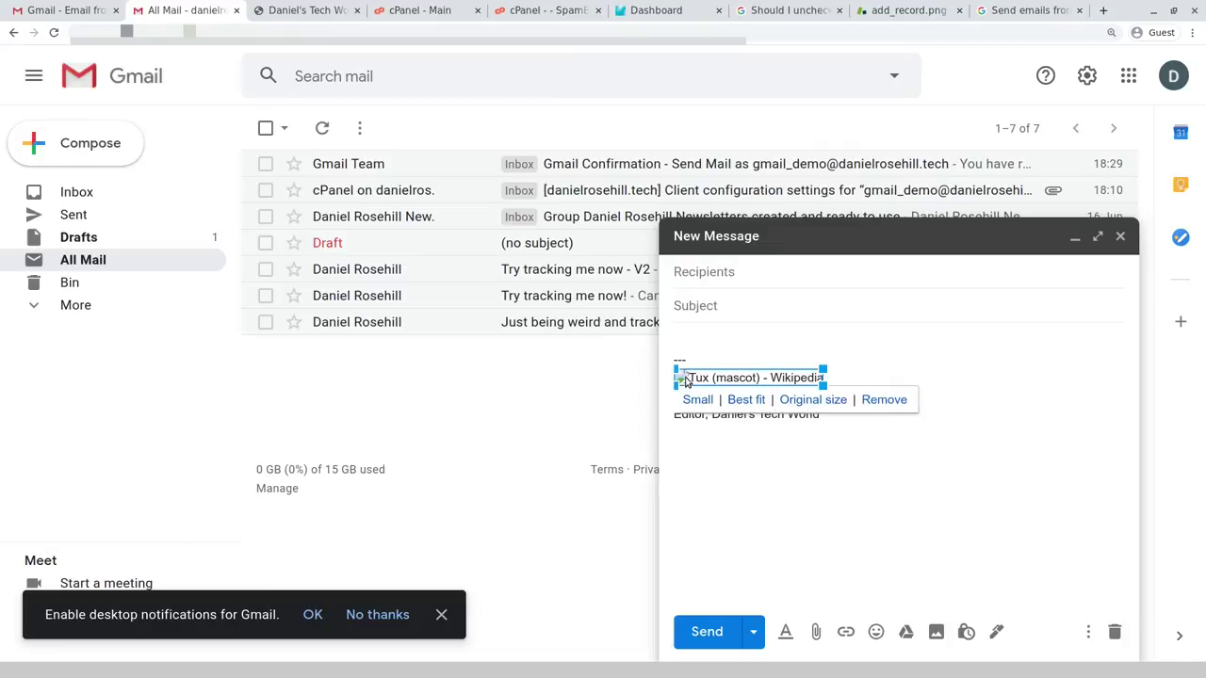
{"action": "key", "text": "Delete"}
- Send 'Test message' from the domain alias to the test recipient address
{"action": "left_click", "coordinate": [791, 270]}
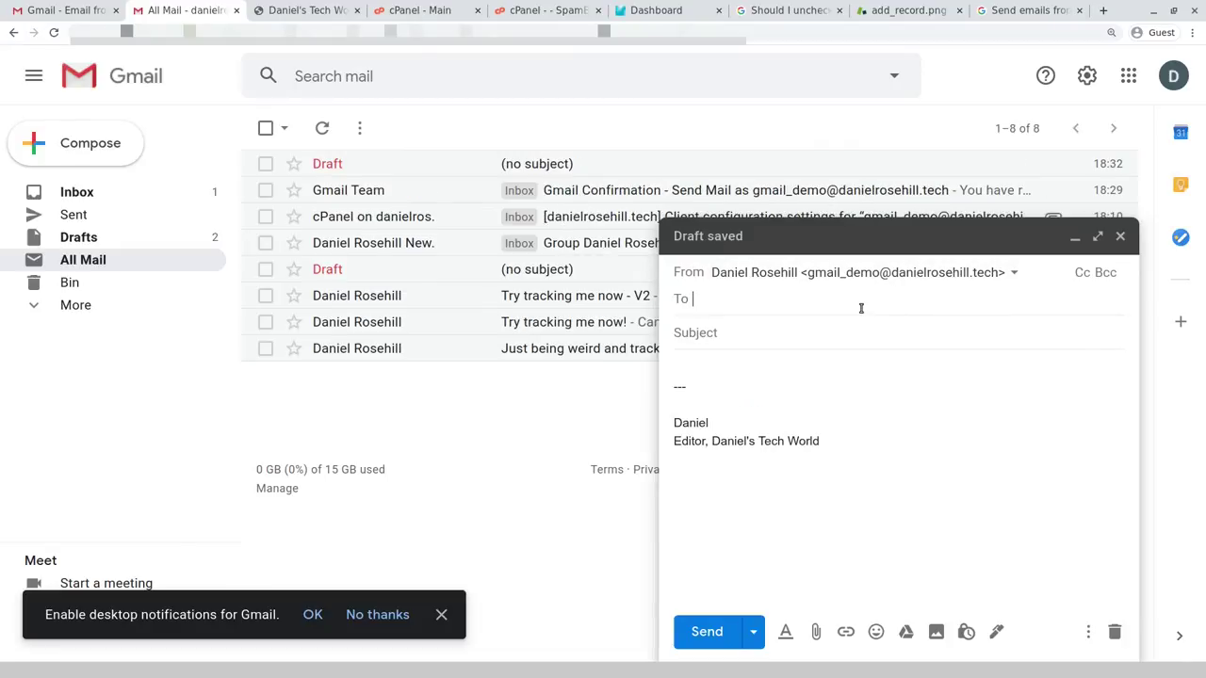
{"action": "left_click", "coordinate": [957, 283]}
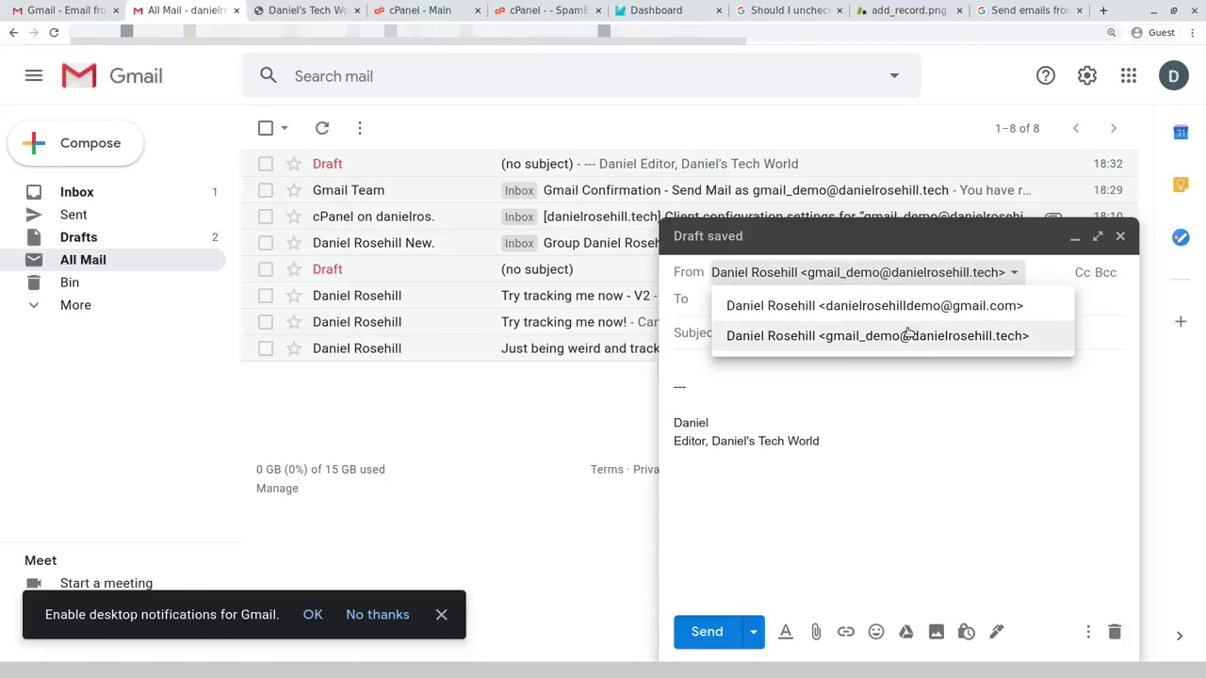
{"action": "left_click", "coordinate": [688, 311]}
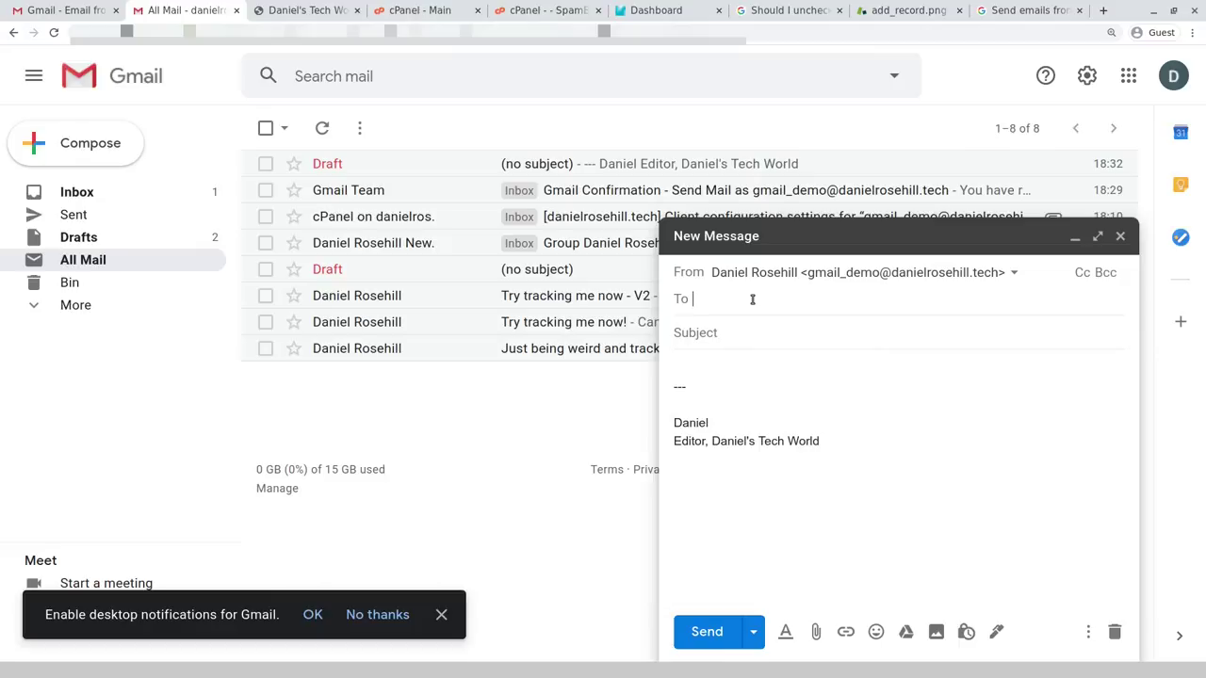
{"action": "type", "text": "test@test.com"}
{"action": "key", "text": "Return"}
{"action": "key", "text": "Tab"}
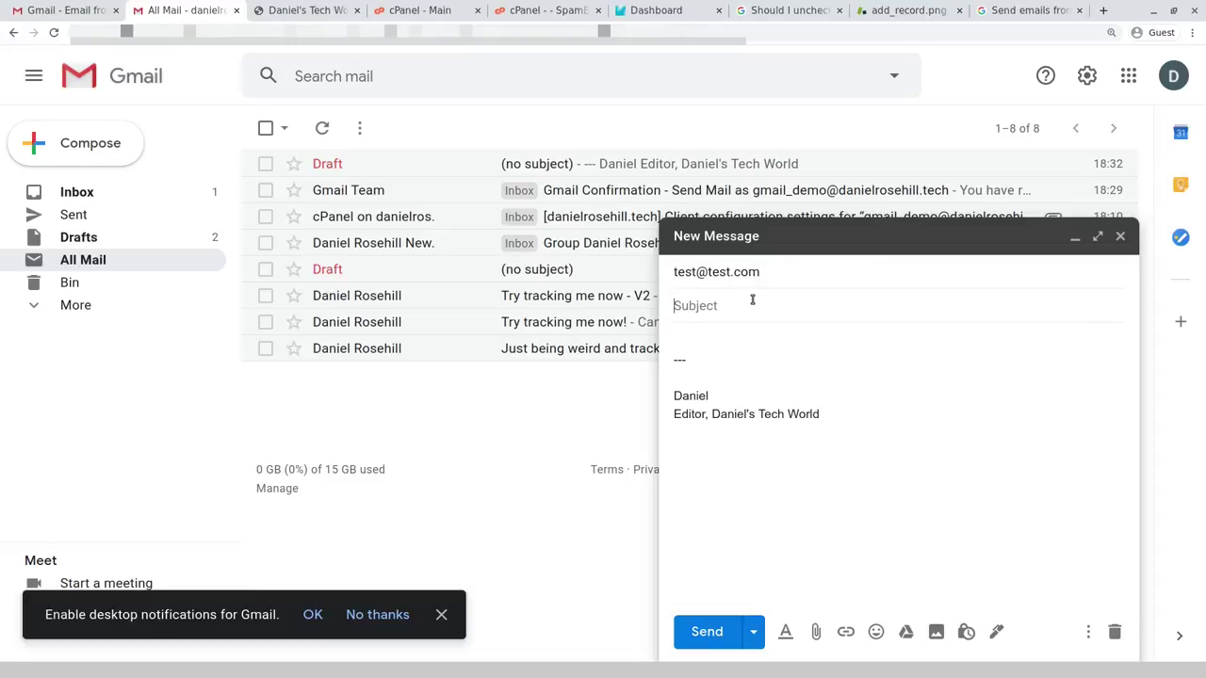
{"action": "type", "text": "Tes"}
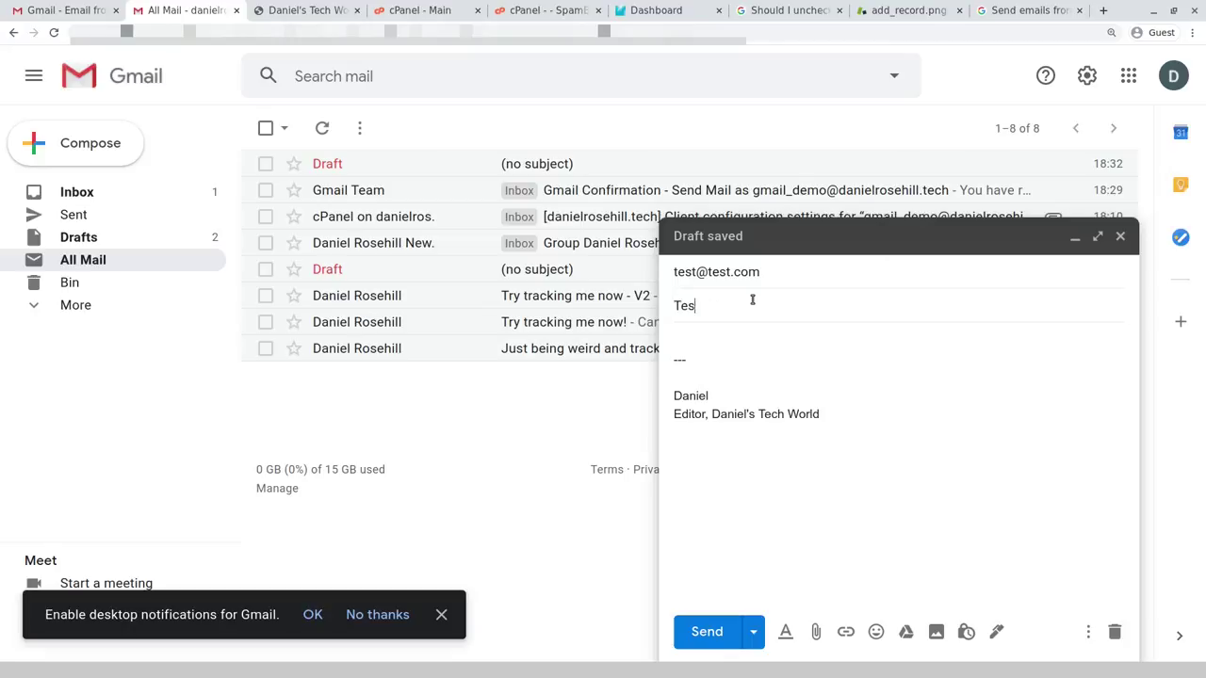
{"action": "type", "text": "t message"}
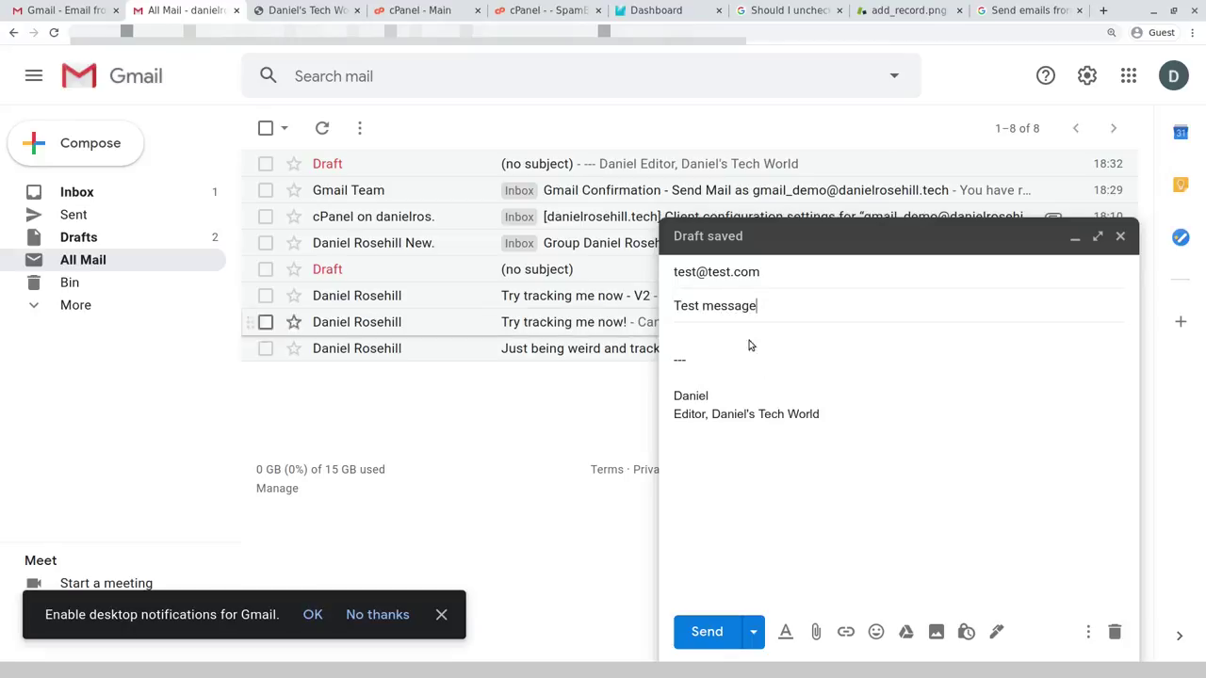
{"action": "left_click", "coordinate": [835, 280]}
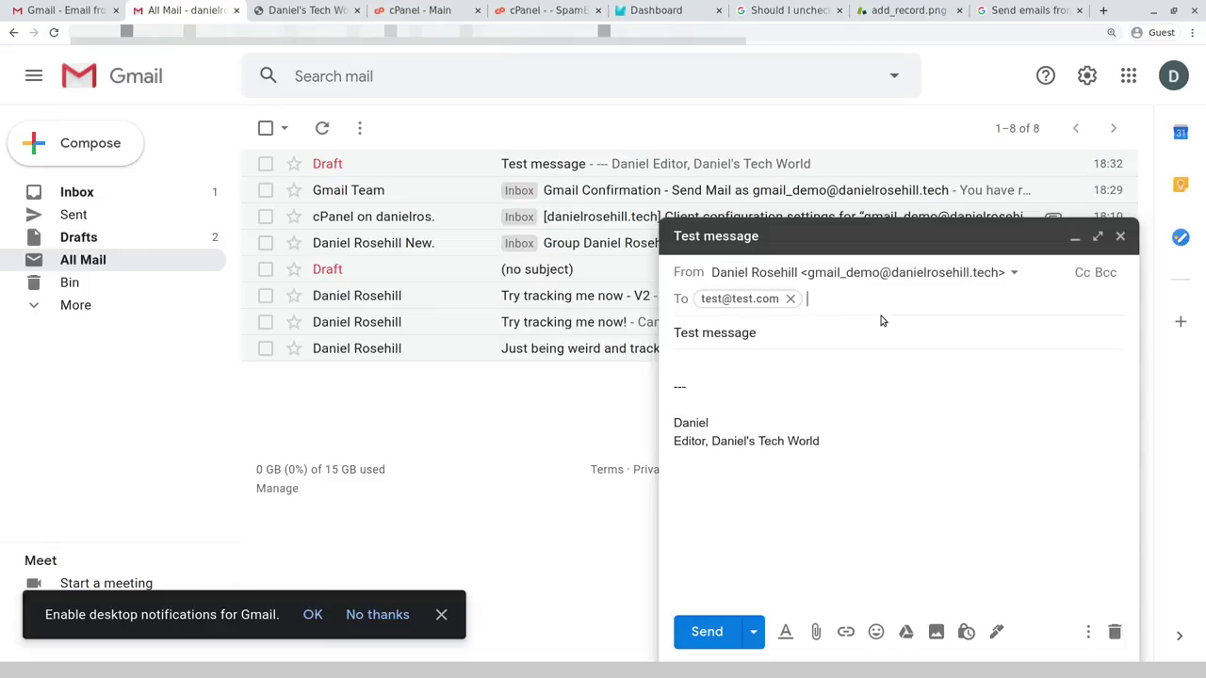
{"action": "left_click", "coordinate": [707, 632]}
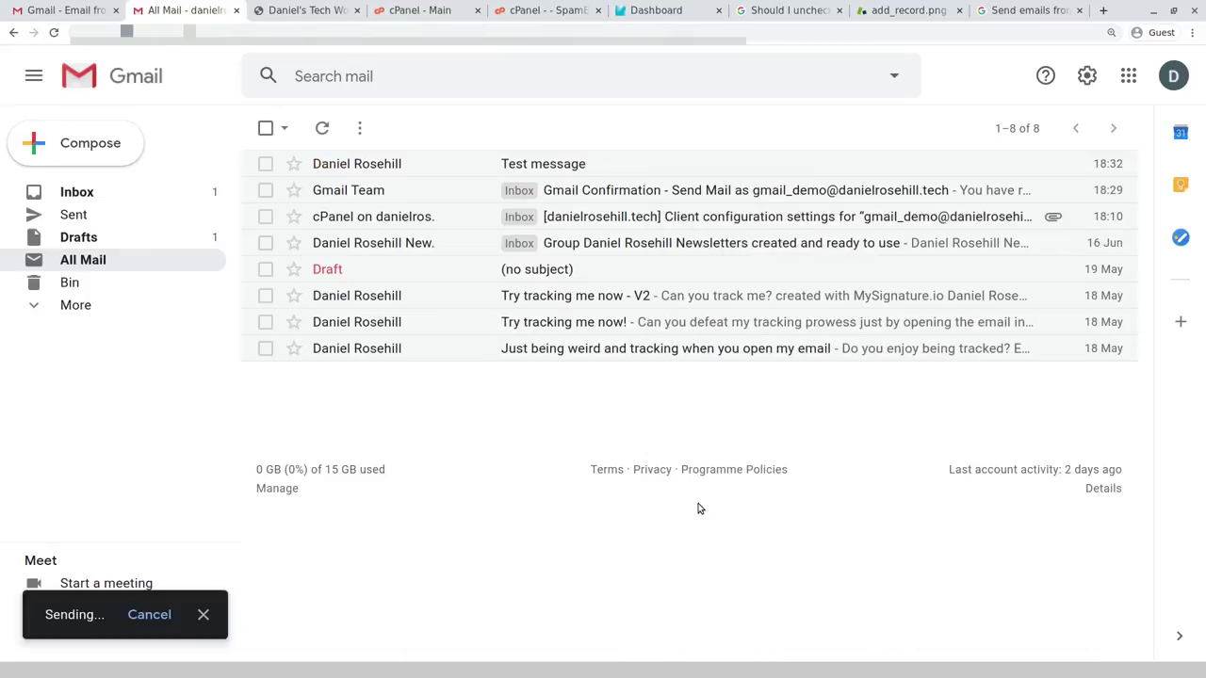
- Review the webmail and Gmail tabs, then load the personal website in a new tab
{"action": "left_click", "coordinate": [419, 10]}
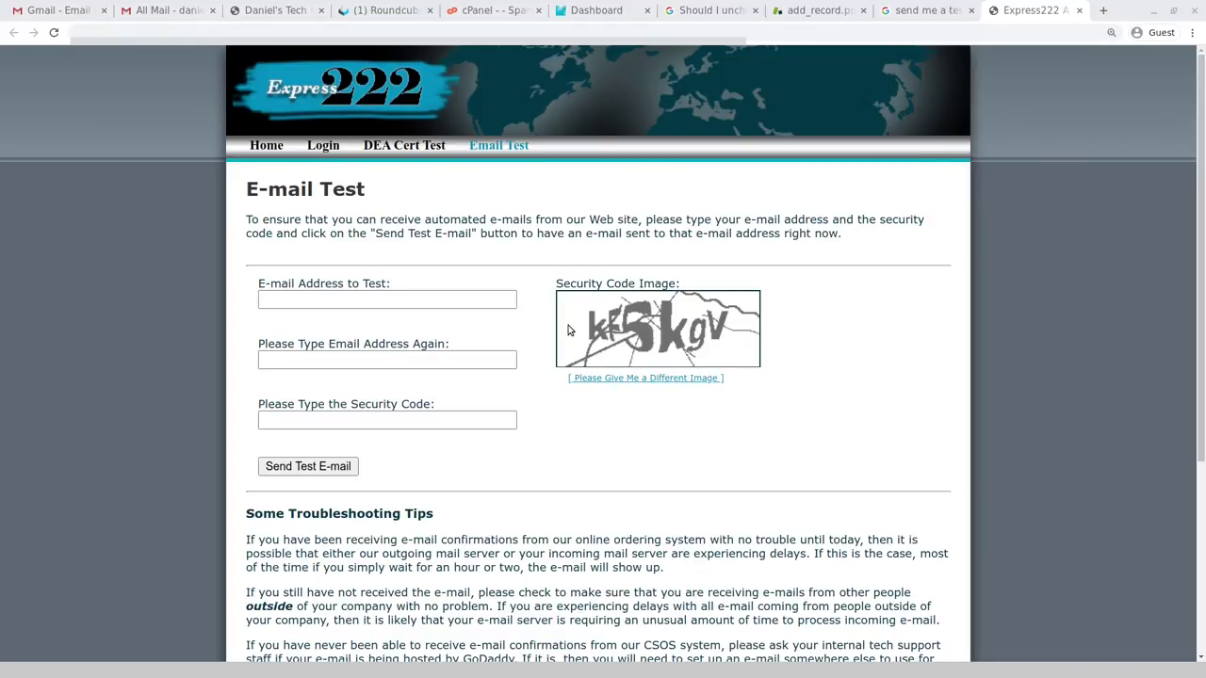
{"action": "left_click", "coordinate": [169, 11]}
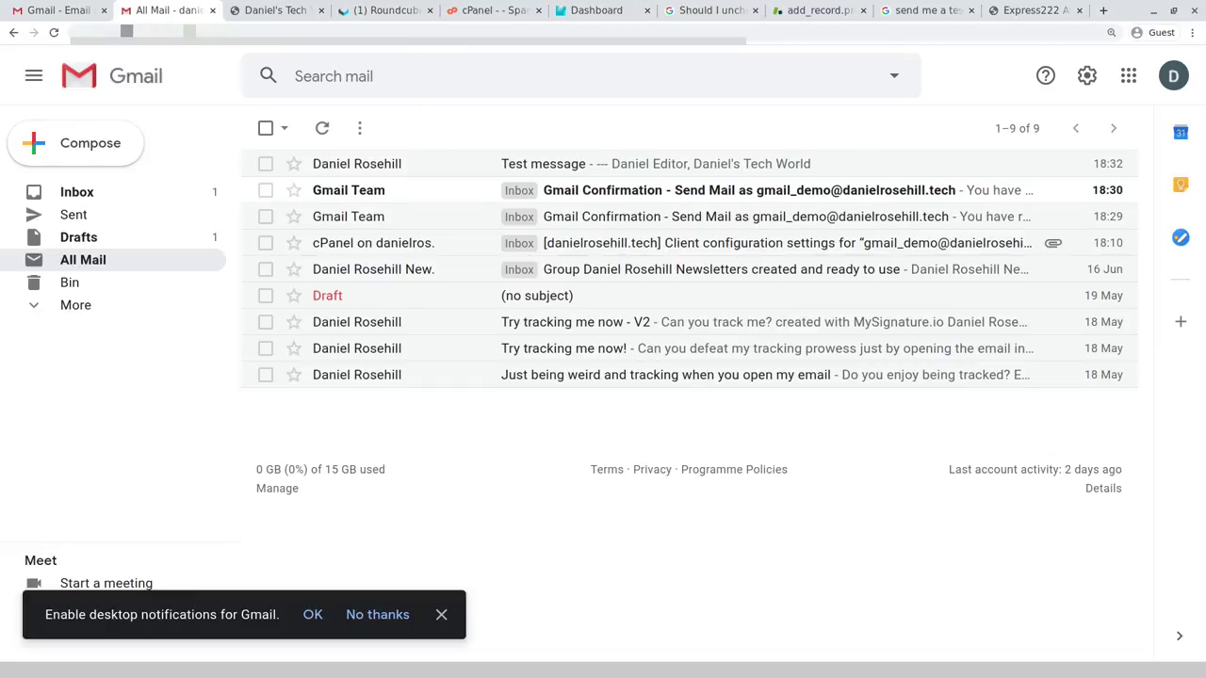
{"action": "key", "text": "ctrl+t"}
{"action": "type", "text": "danielrosehill.c"}
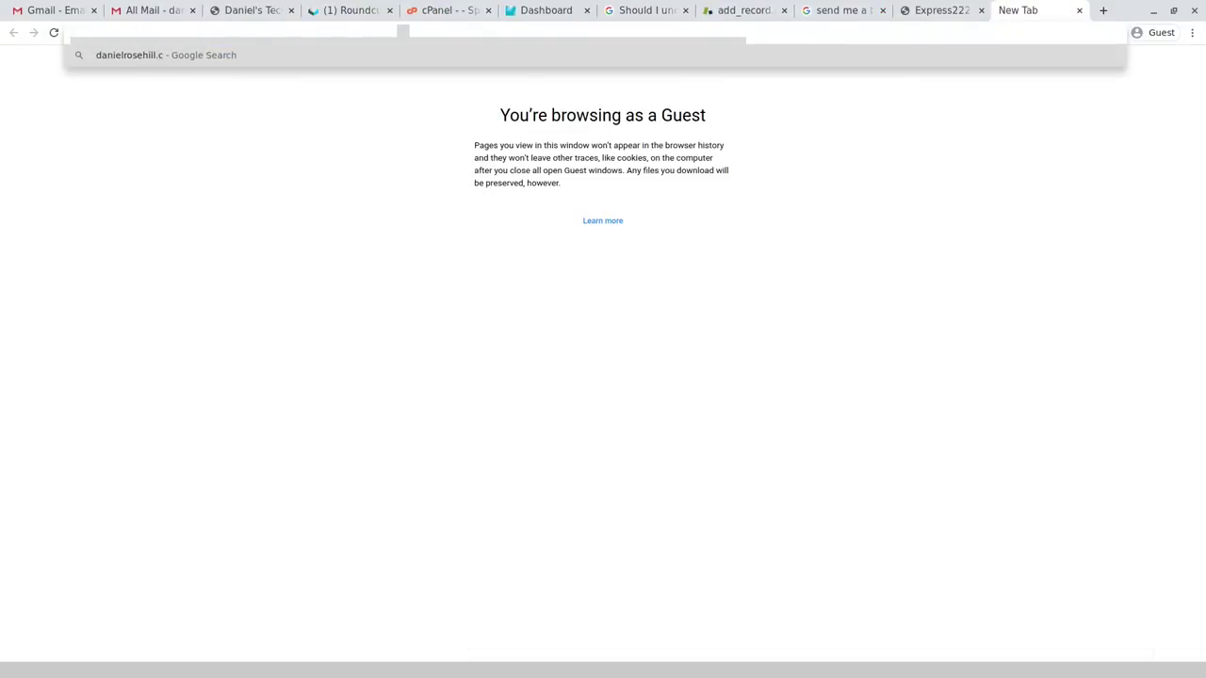
{"action": "type", "text": "o.il"}
{"action": "key", "text": "Return"}
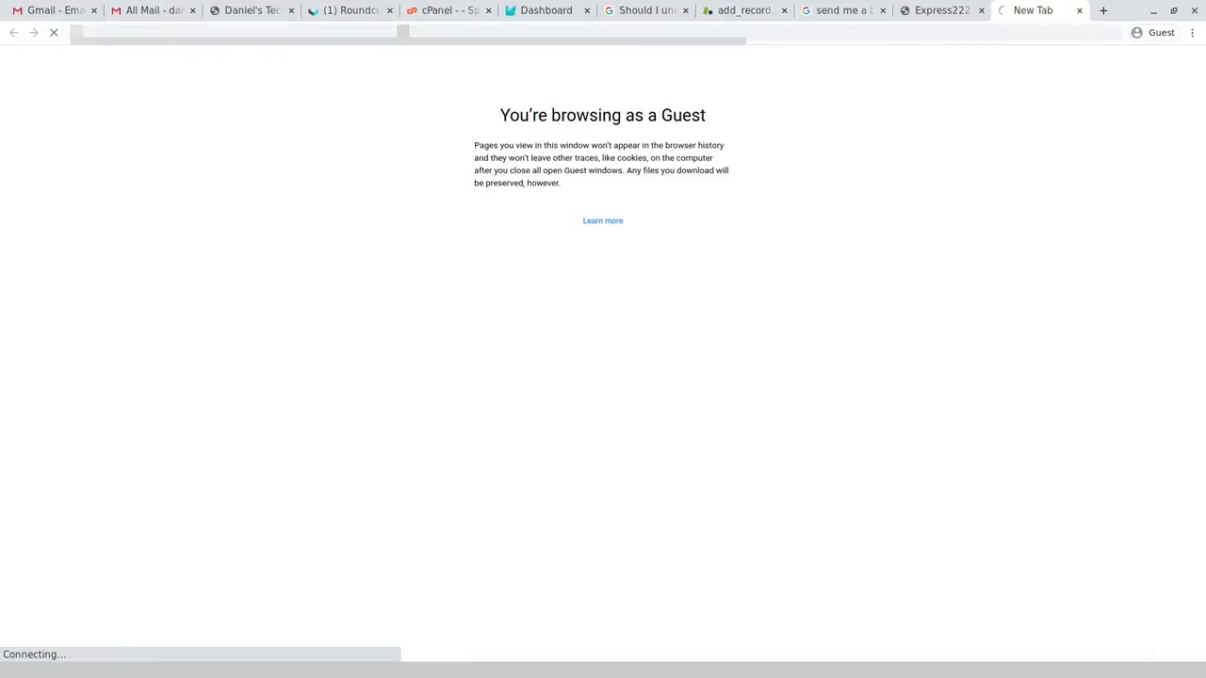